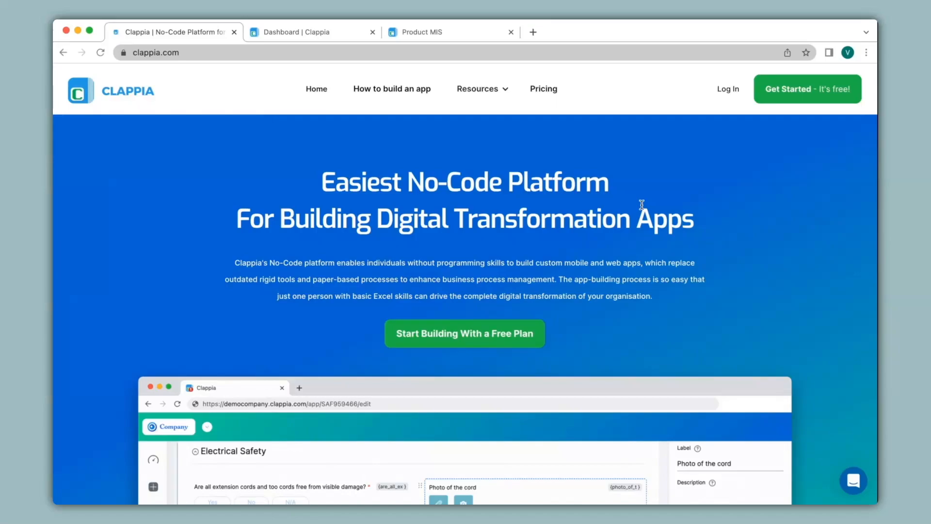
Browse the four steps (Select Modules, Setup Systems, Configure Dashboards, Get App Instantly), then Get Started
scroll(642, 204, "down", 15)
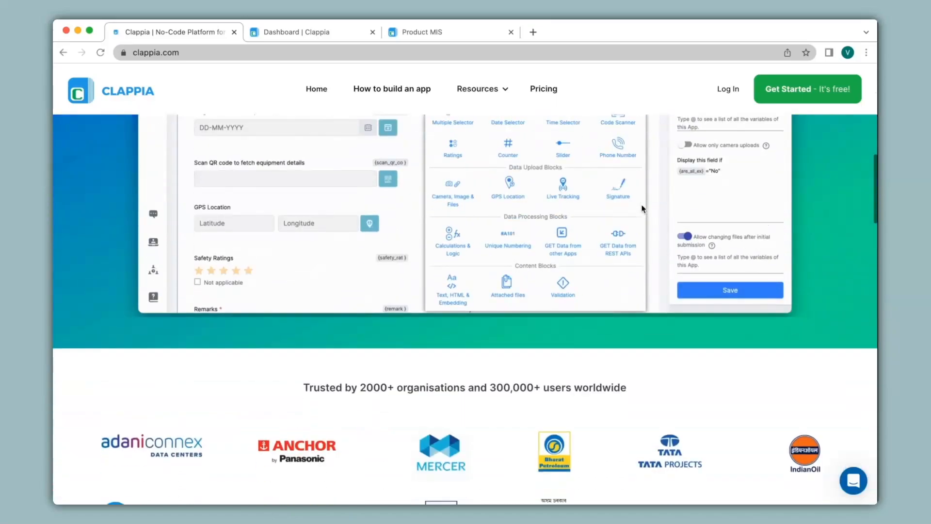
scroll(642, 209, "down", 10)
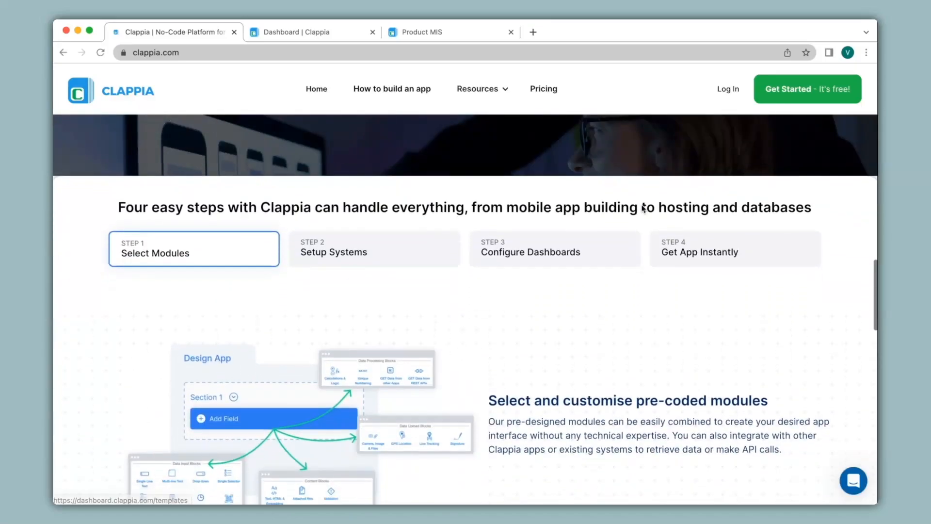
scroll(642, 209, "down", 1)
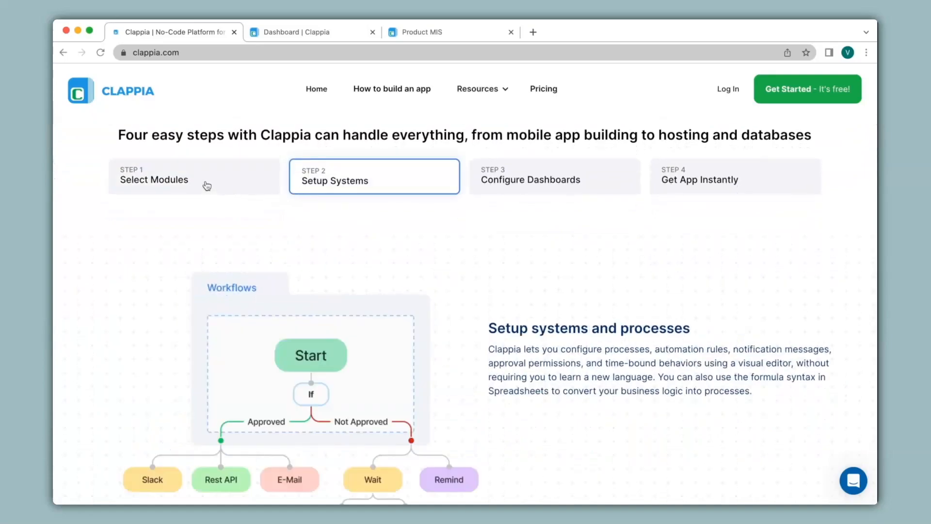
left_click(207, 185)
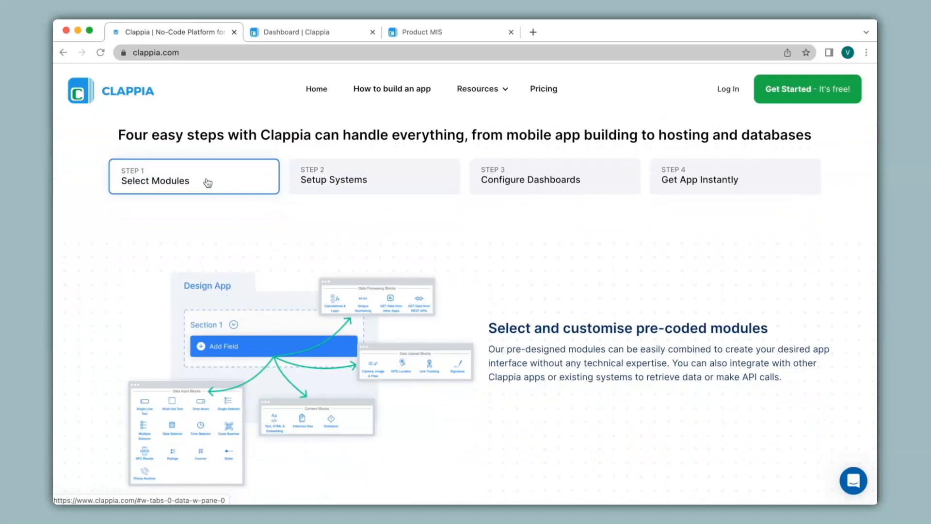
left_click(321, 181)
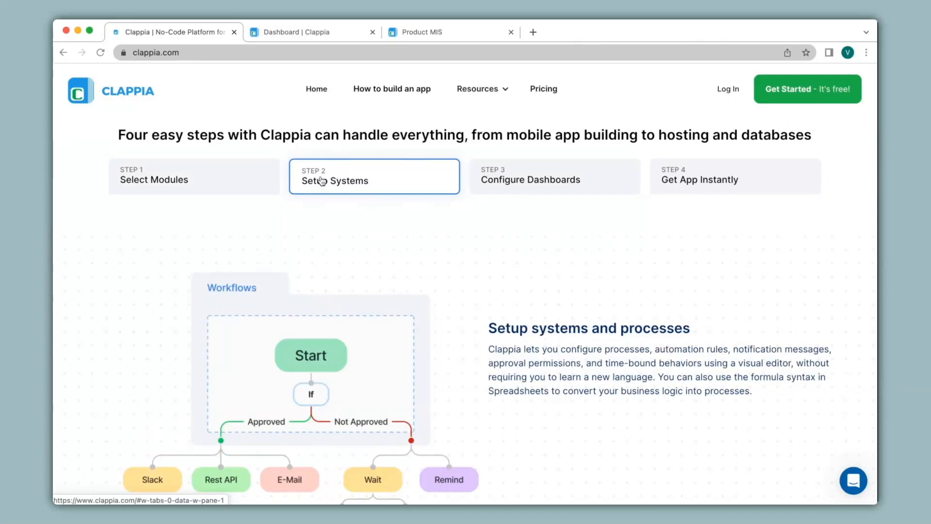
left_click(497, 181)
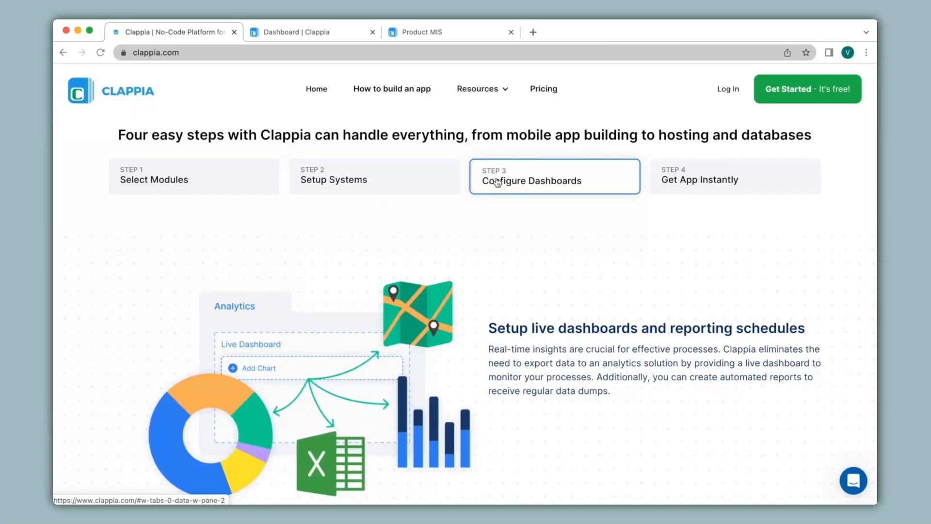
left_click(681, 184)
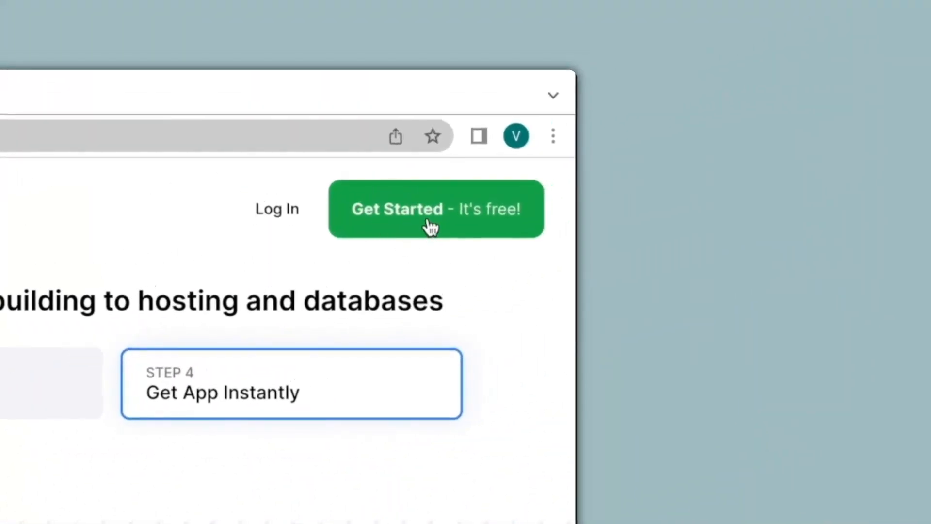
left_click(430, 226)
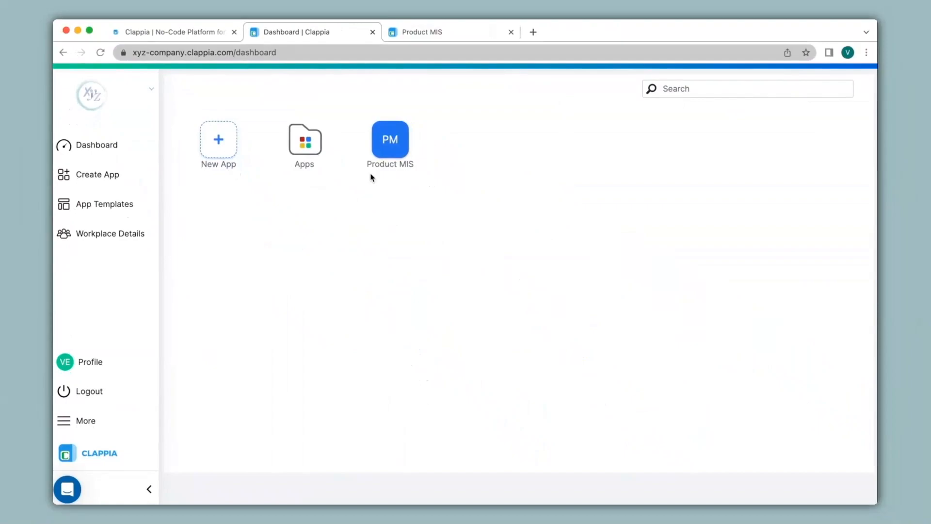
Create a new app and rename 'Untitled App' to 'Field Visit'
left_click(216, 142)
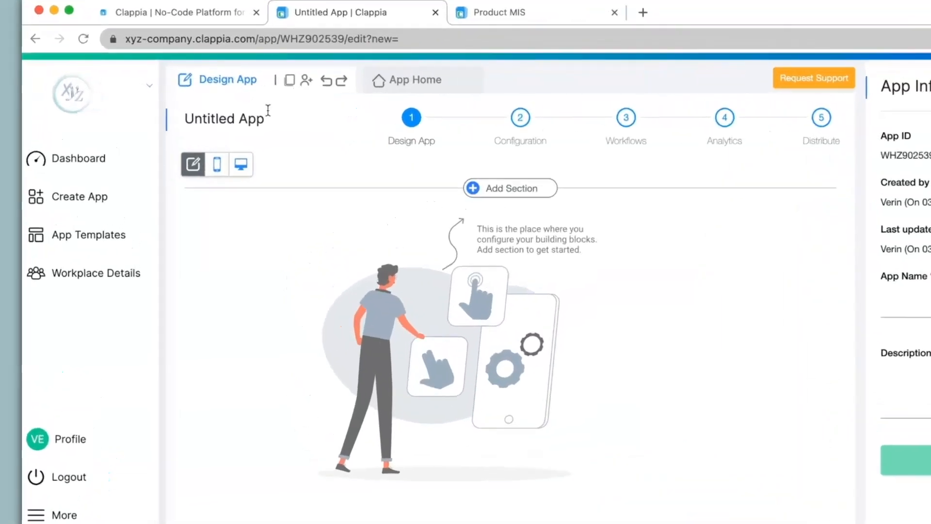
left_click(244, 115)
left_click_drag(472, 224, 366, 222)
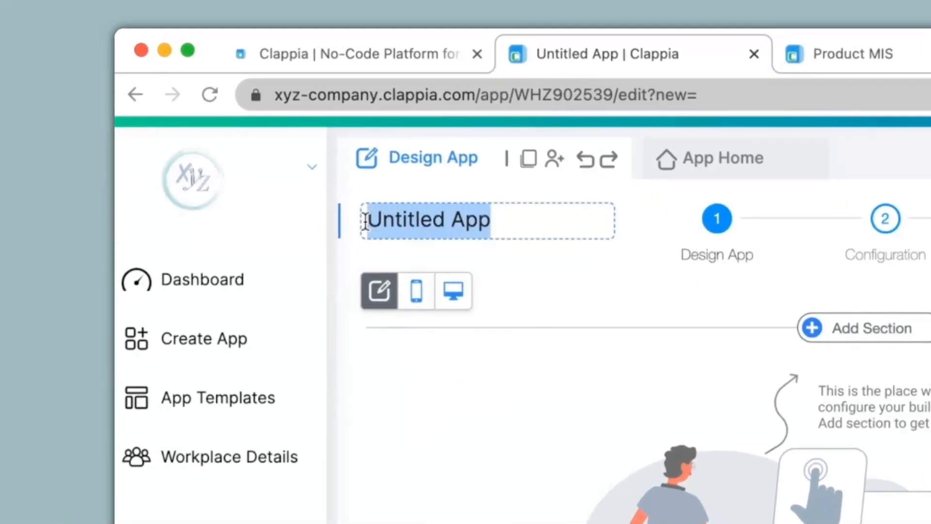
type("Field Visit")
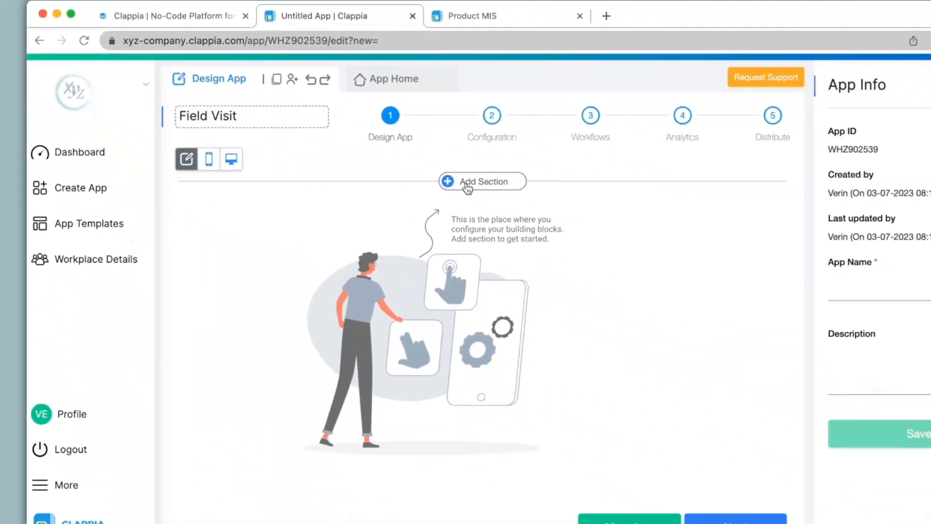
Add the first section and name it 'Employee Details'
left_click(467, 187)
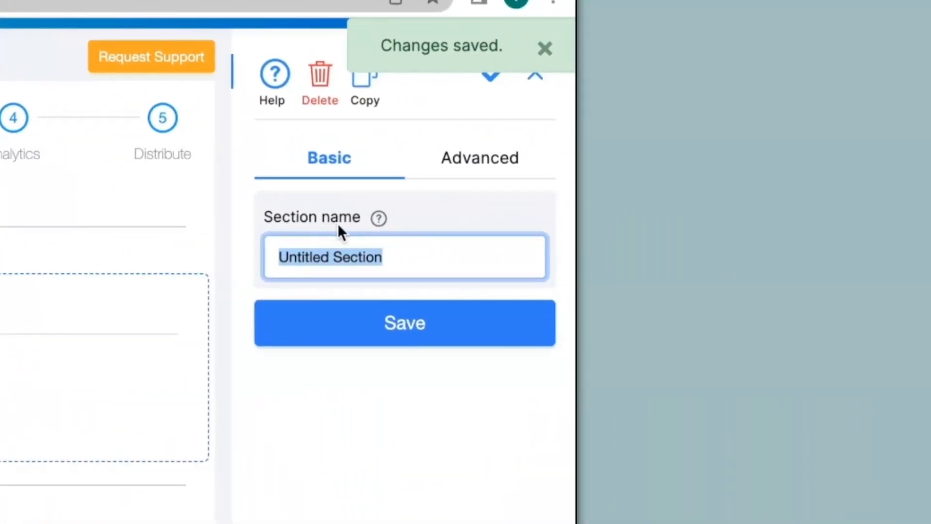
type("Employee Details")
left_click(406, 337)
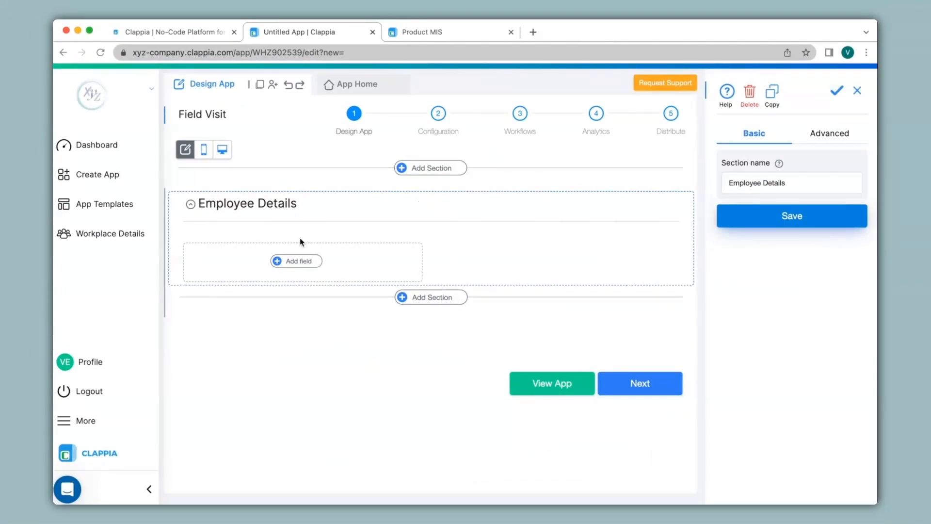
Add a Single Line Text field labelled 'Name' to Employee Details
left_click(299, 262)
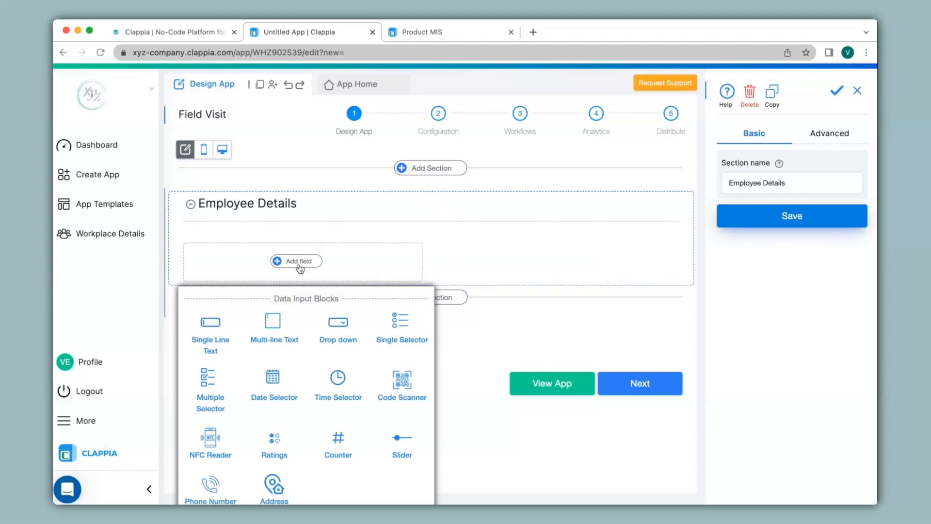
scroll(300, 268, "down", 5)
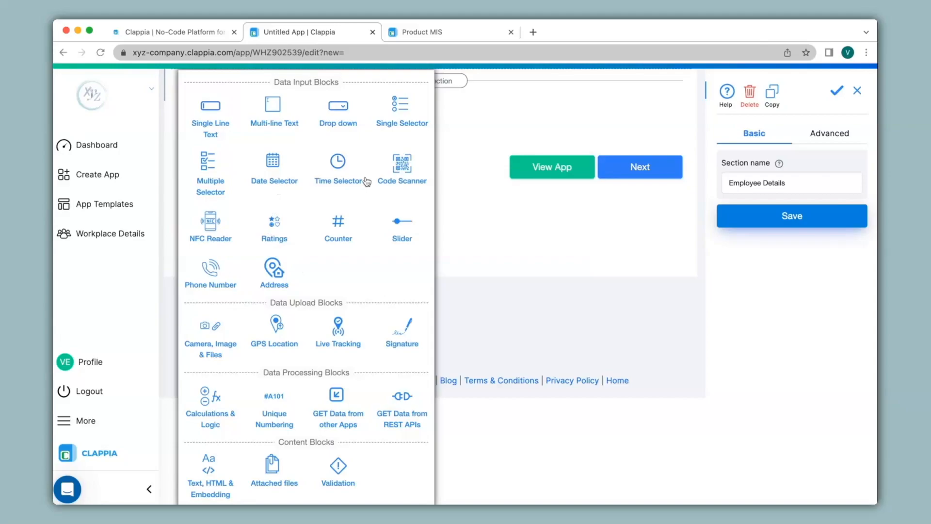
scroll(366, 181, "up", 5)
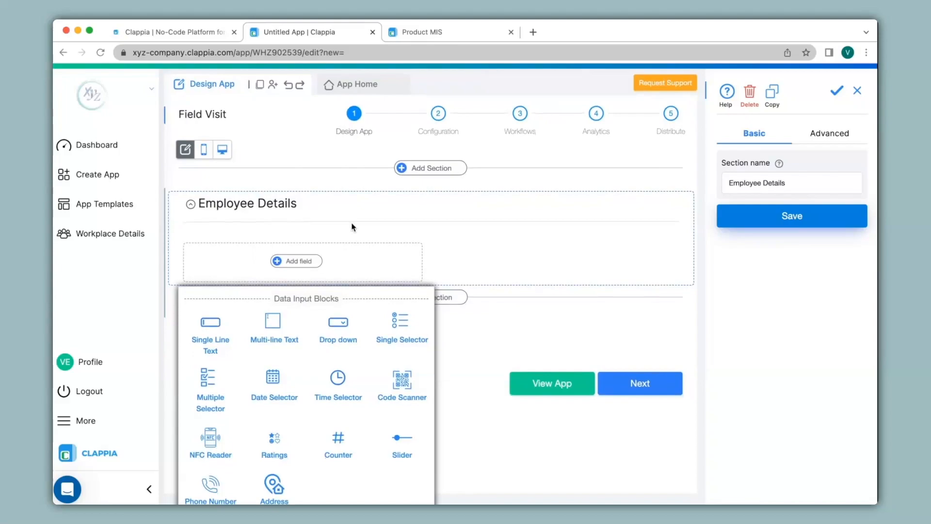
left_click(208, 332)
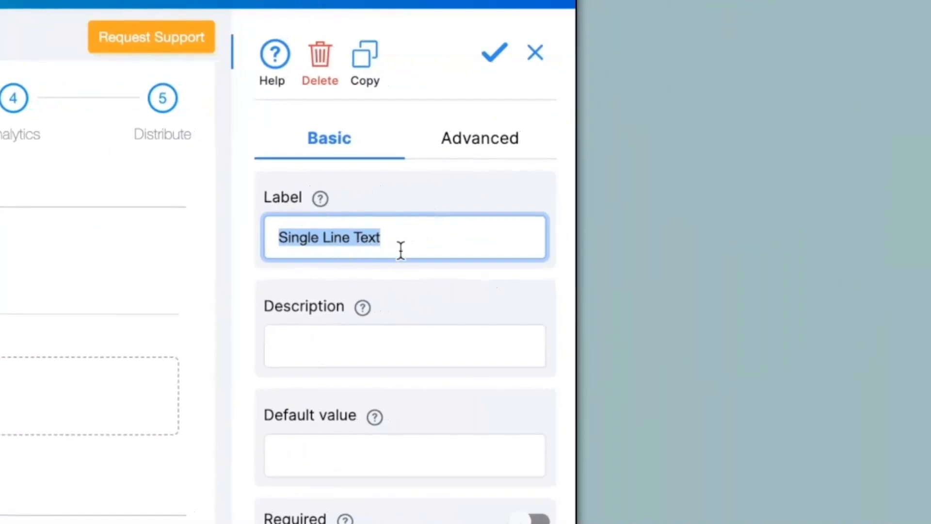
type("Name")
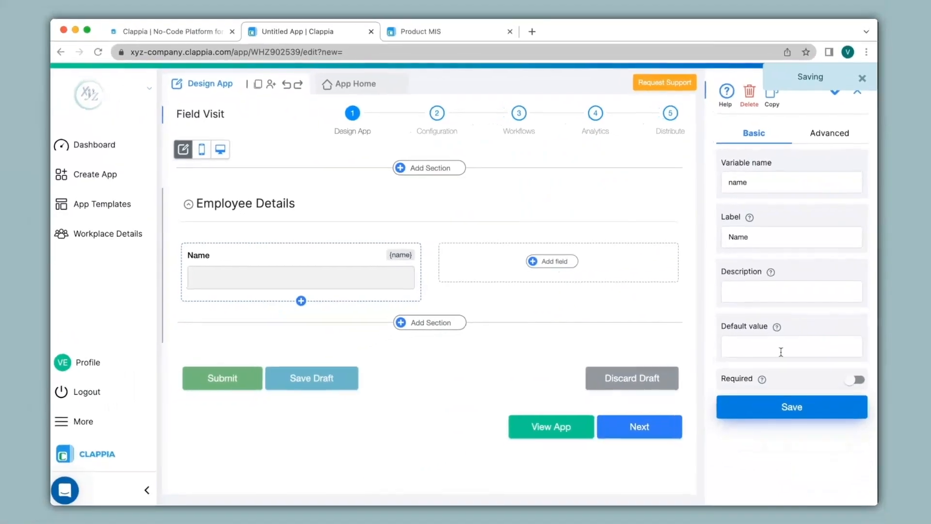
Add a Single Line Text field 'Email' beside Name with Email validation
left_click(555, 262)
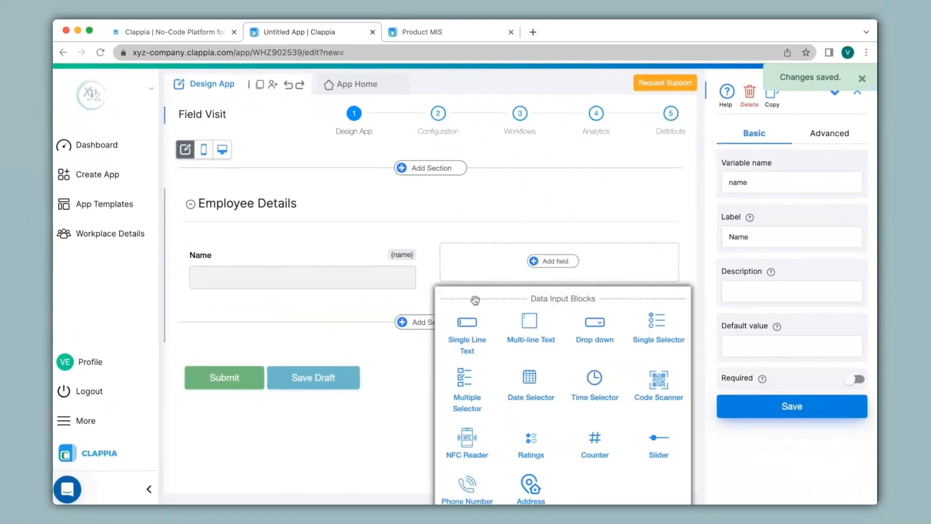
left_click(467, 329)
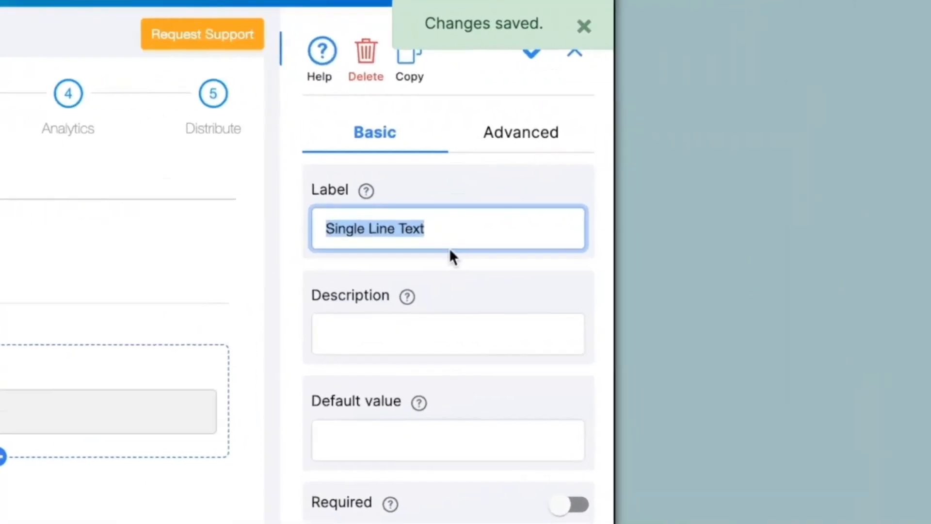
type("Email")
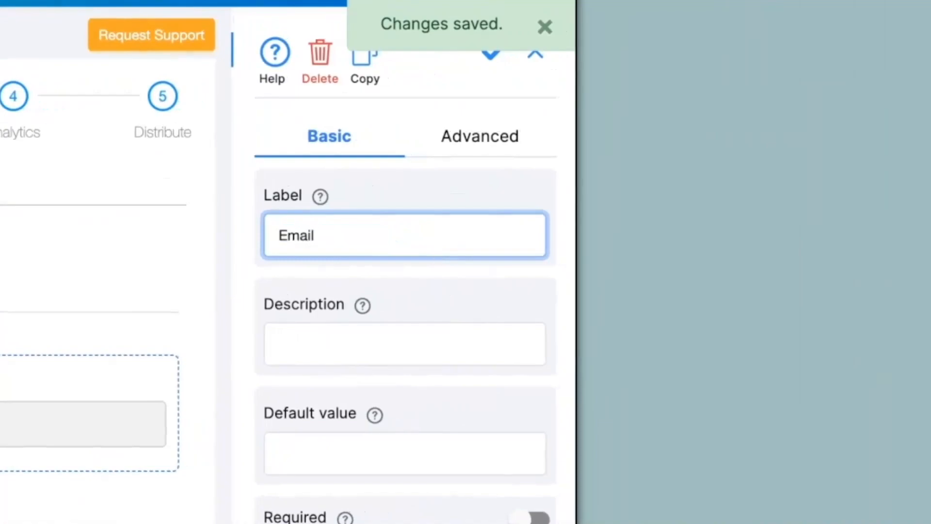
left_click(485, 146)
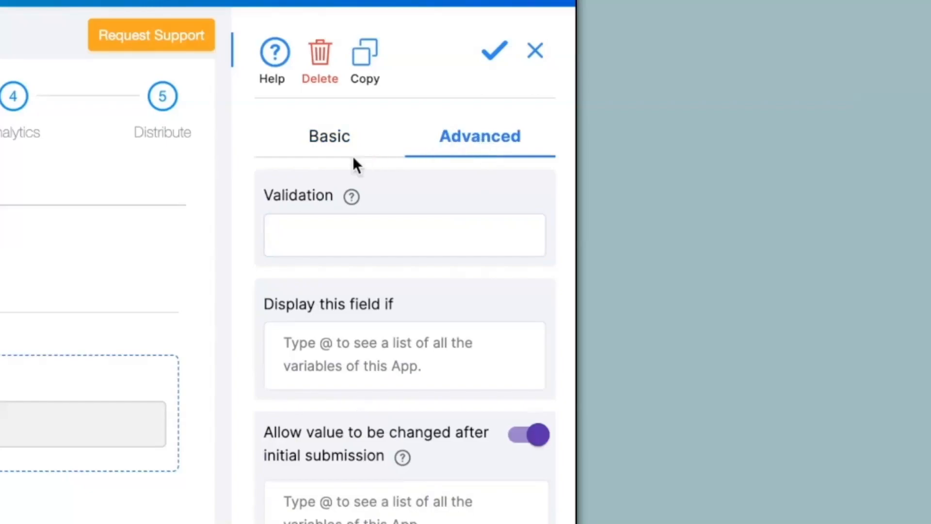
left_click(315, 246)
left_click(309, 297)
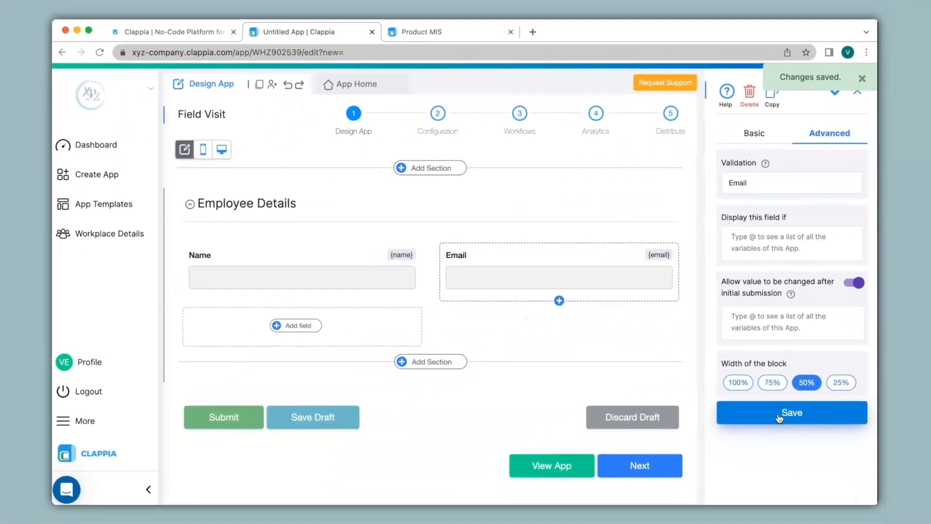
left_click(299, 326)
scroll(252, 359, "down", 4)
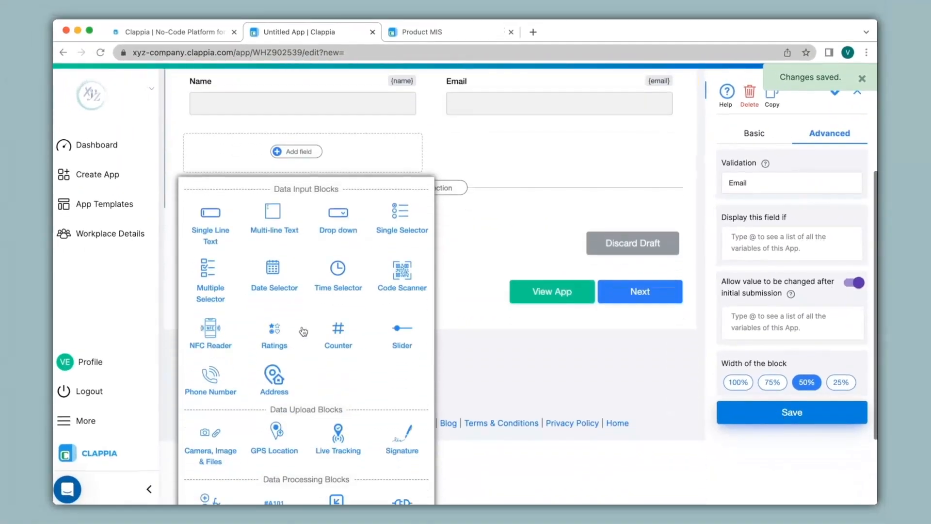
Add a Phone Number field keeping +91 (India) as the default country code
left_click(201, 385)
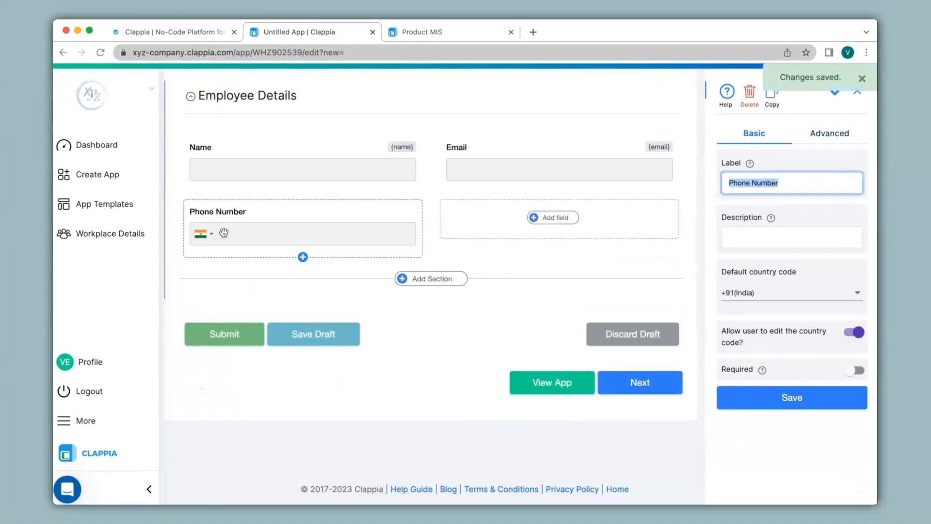
left_click(789, 293)
left_click(764, 396)
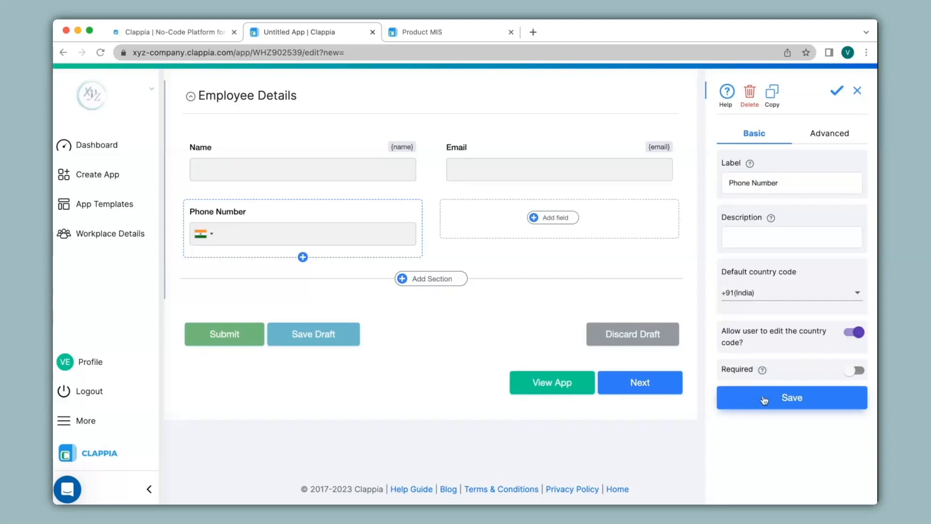
left_click(763, 396)
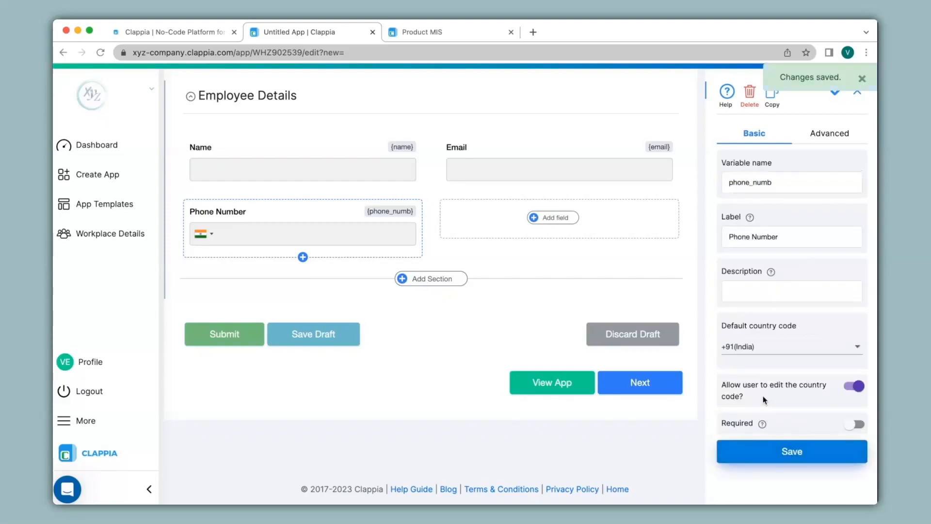
Add a code scanner field 'Scan Employee ID' with manual input turned off
left_click(567, 219)
left_click(664, 344)
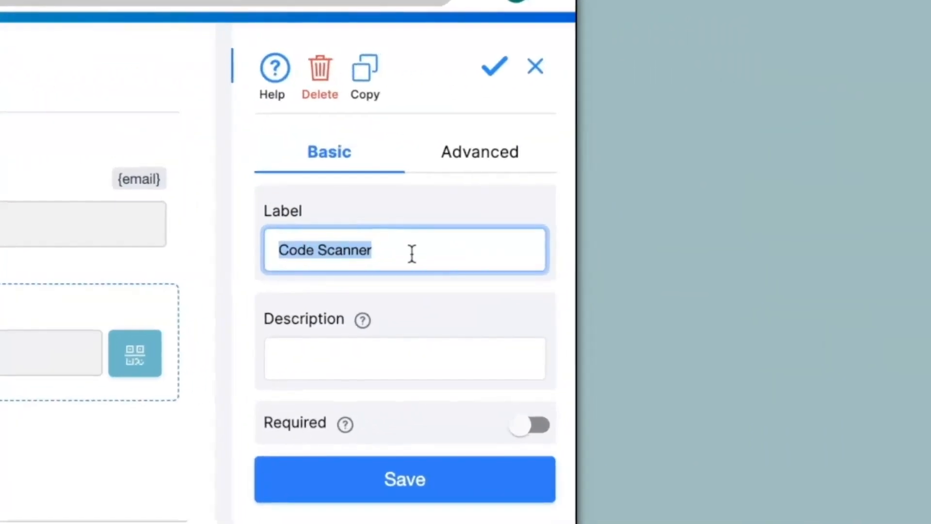
type("Scan Employee ID")
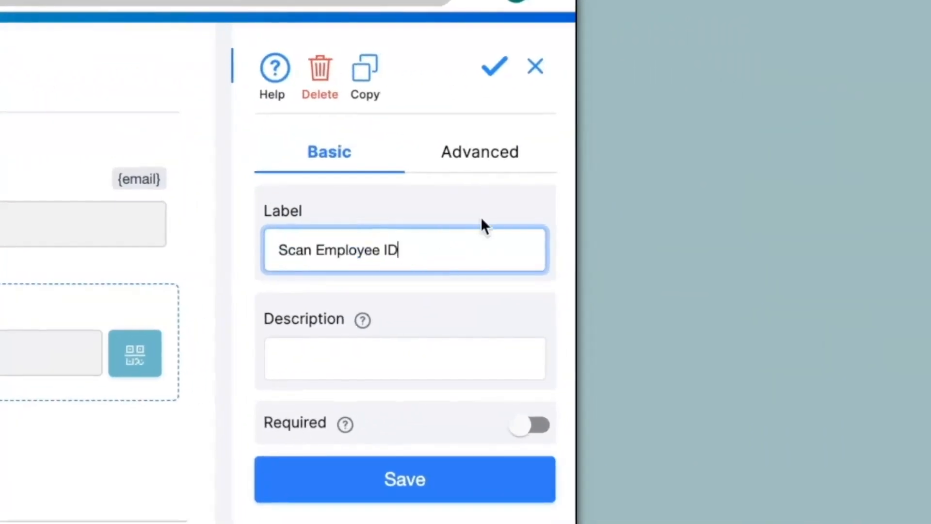
left_click(481, 151)
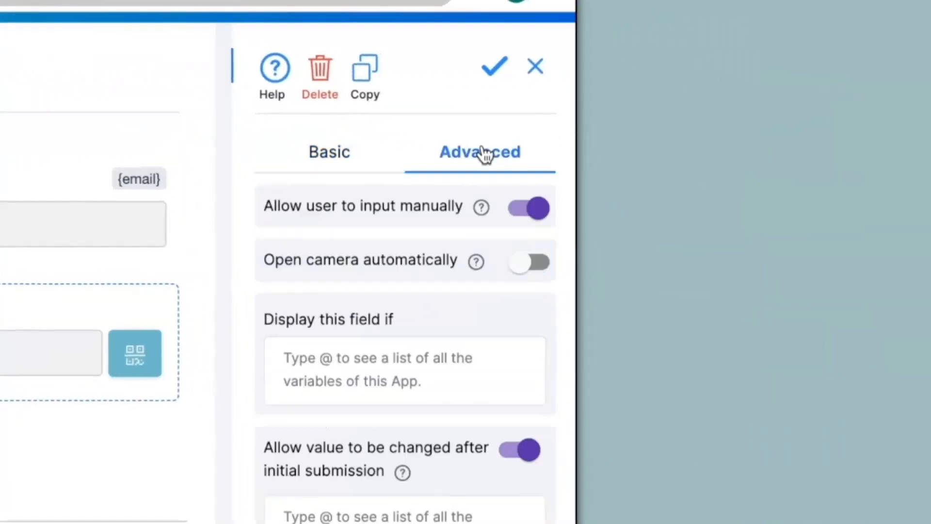
left_click(528, 210)
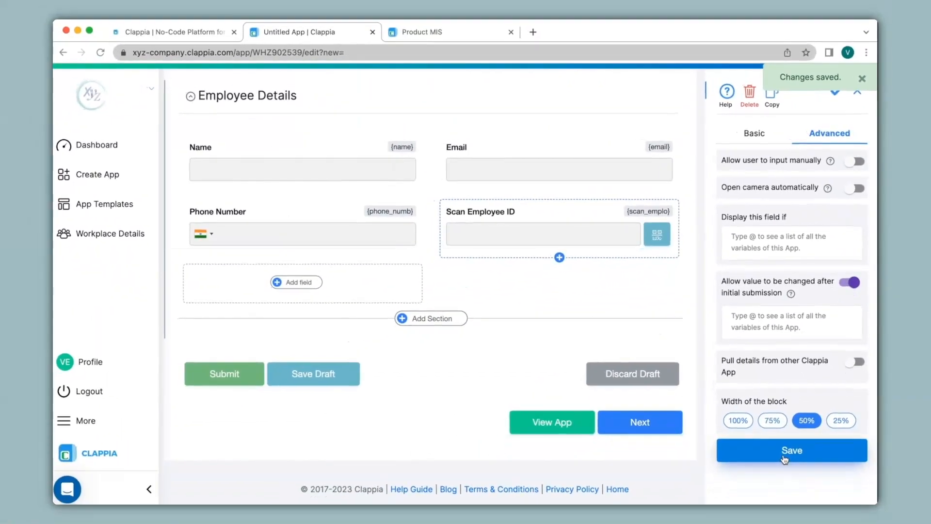
Add a new section named 'Visit Details' below Employee Details
left_click(445, 318)
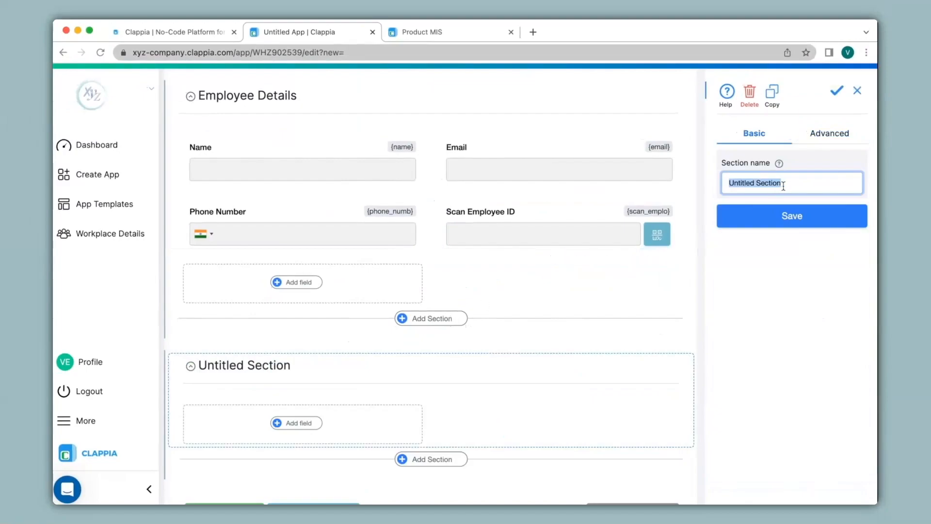
type("Visit Details")
left_click(794, 215)
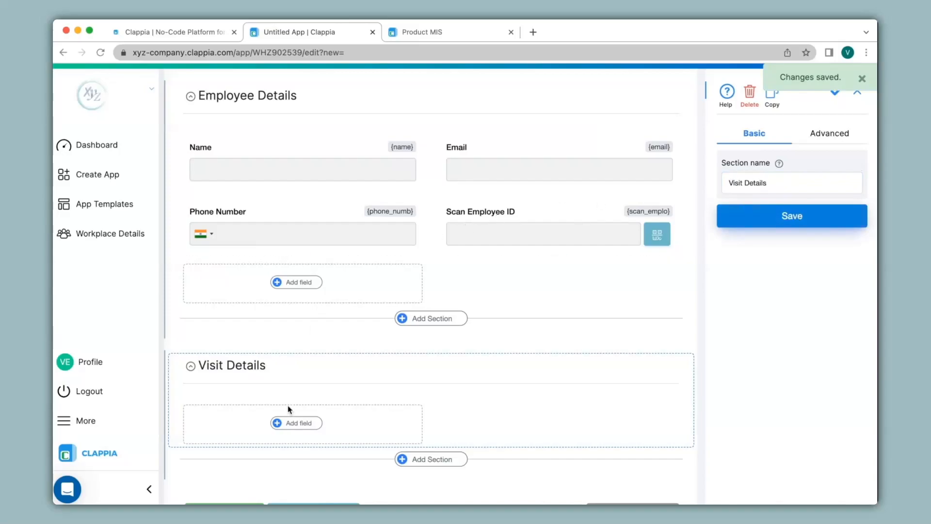
Add a 'Date' field defaulting to the current date that users can't change
left_click(291, 424)
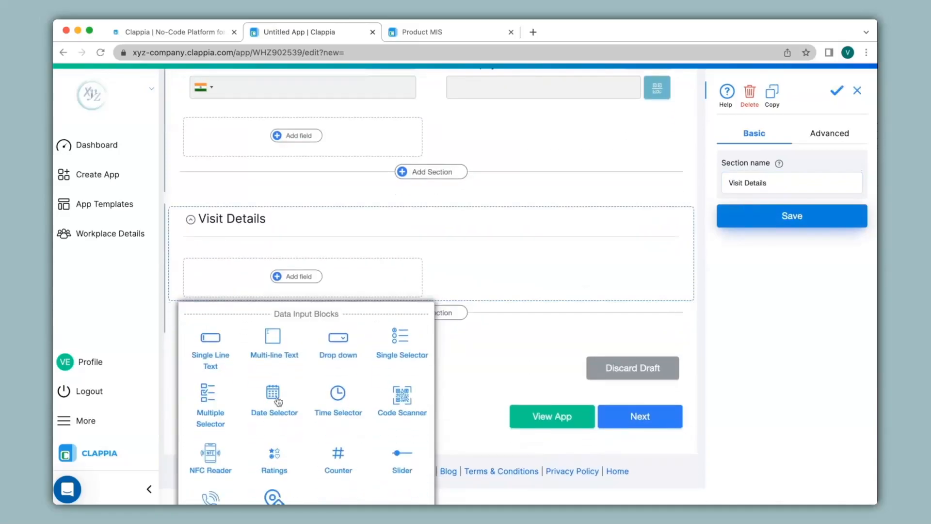
left_click(277, 395)
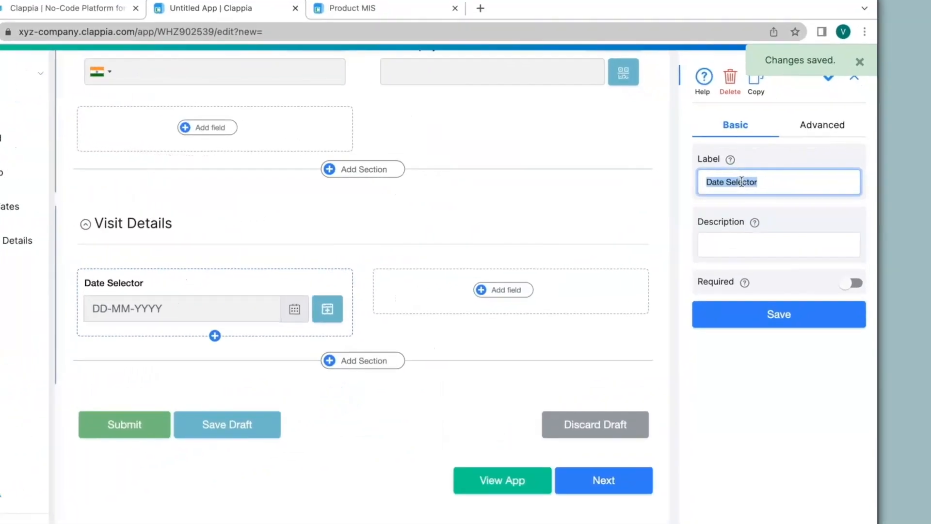
double_click(761, 182)
key("BackSpace")
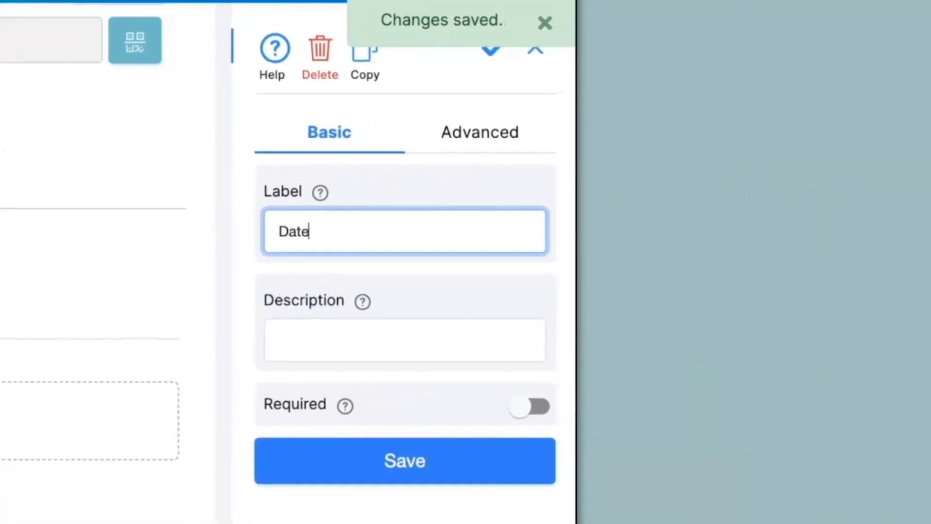
left_click(499, 133)
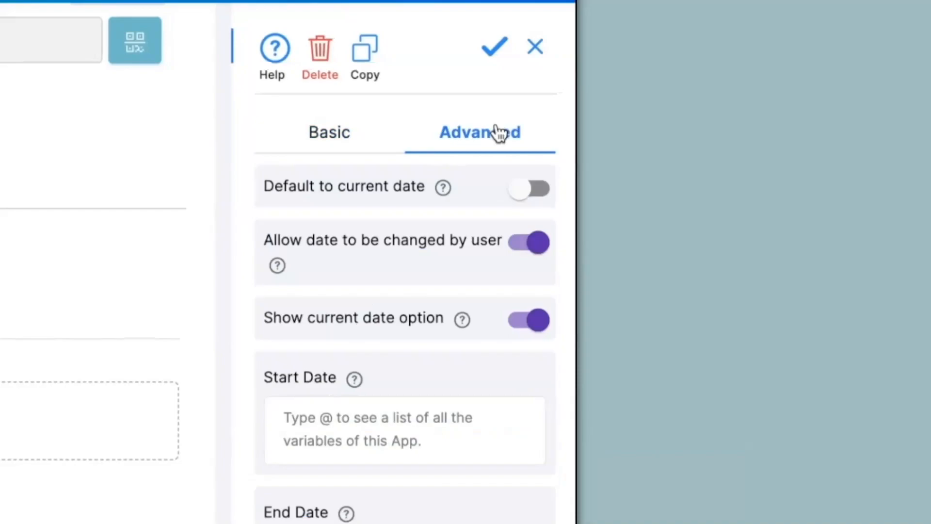
left_click(533, 198)
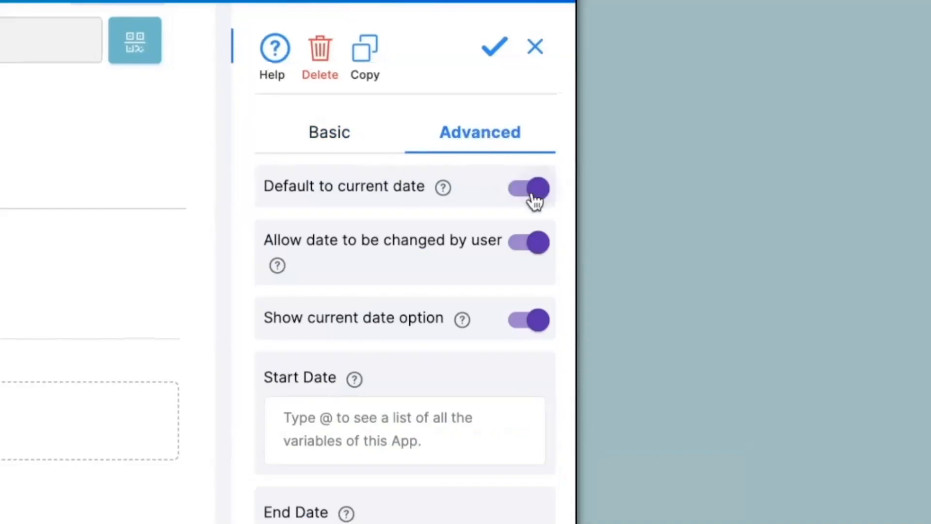
left_click(534, 243)
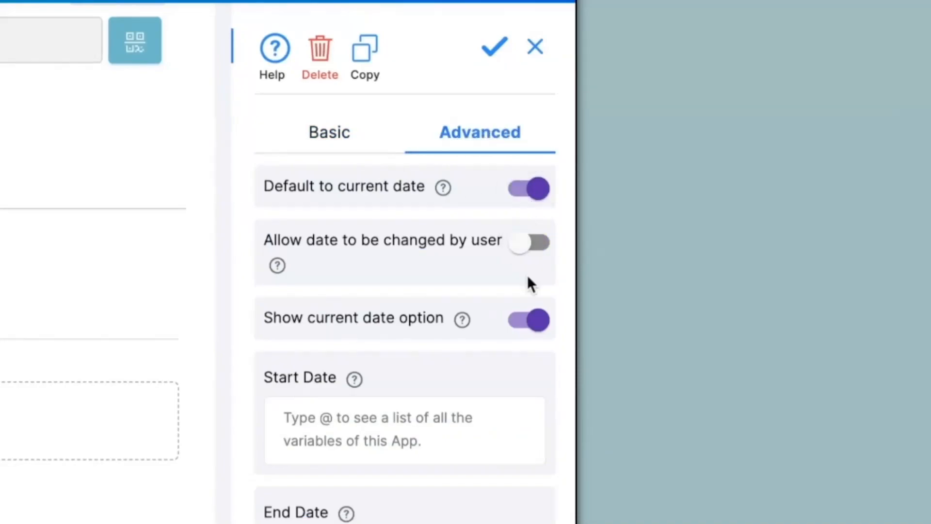
left_click(531, 322)
scroll(528, 318, "down", 1)
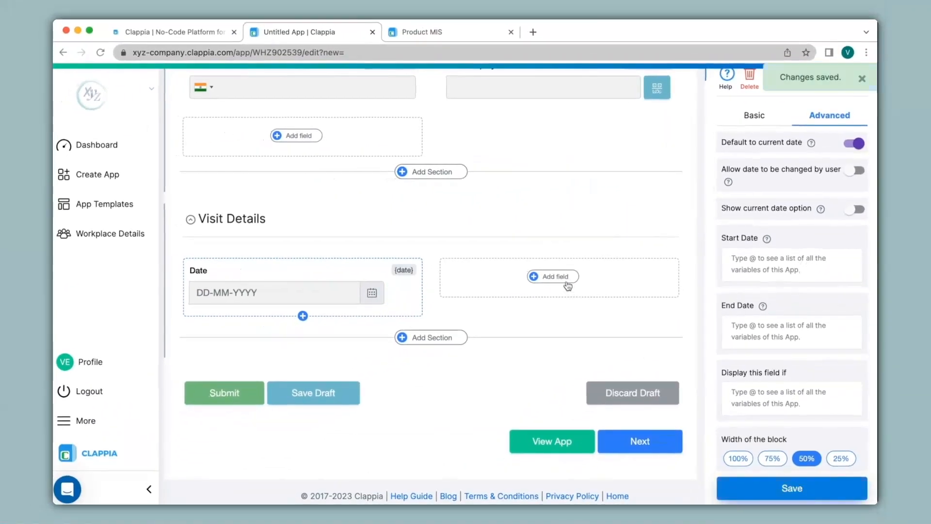
Add a 'Time' field beside Date defaulting to current time, locked from user changes
left_click(567, 285)
left_click(603, 408)
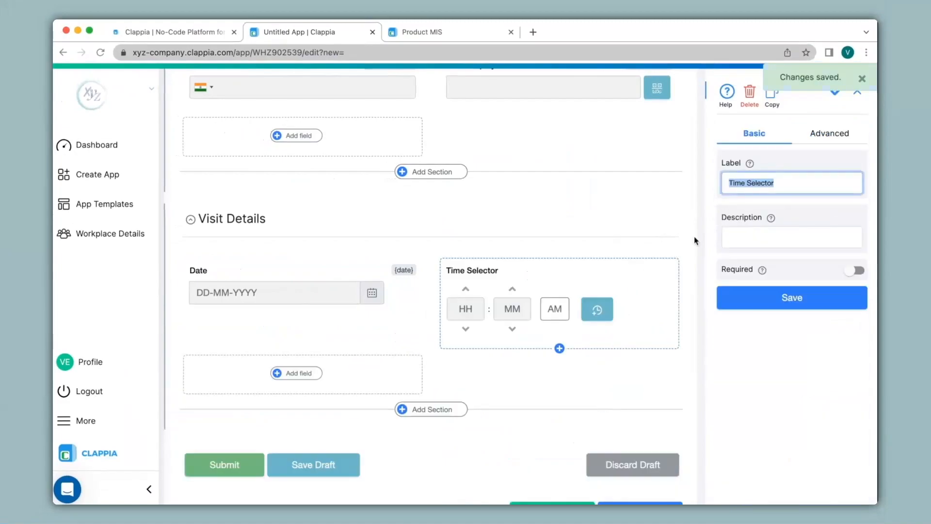
double_click(759, 182)
key("BackSpace")
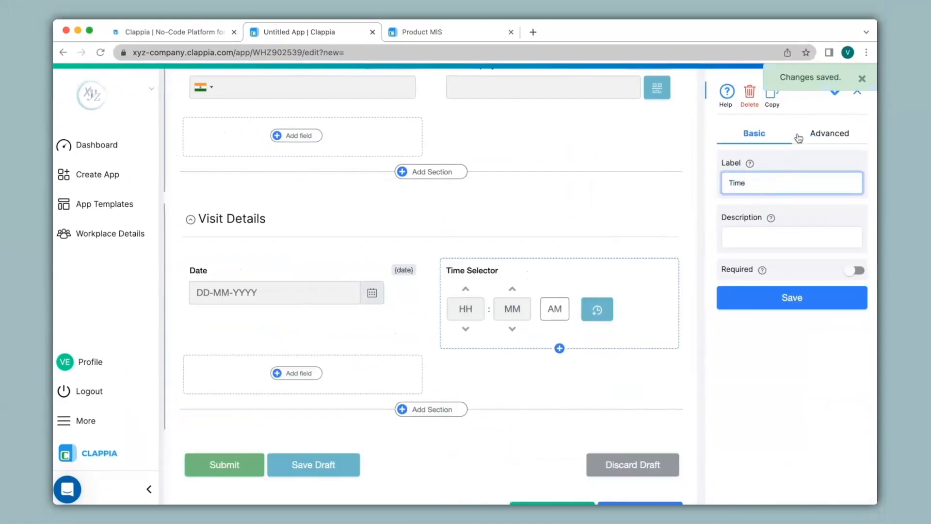
left_click(820, 137)
left_click(857, 162)
left_click(854, 192)
left_click(790, 353)
Add a Single Selector field 'Purpose' with options Individual and Business
left_click(297, 373)
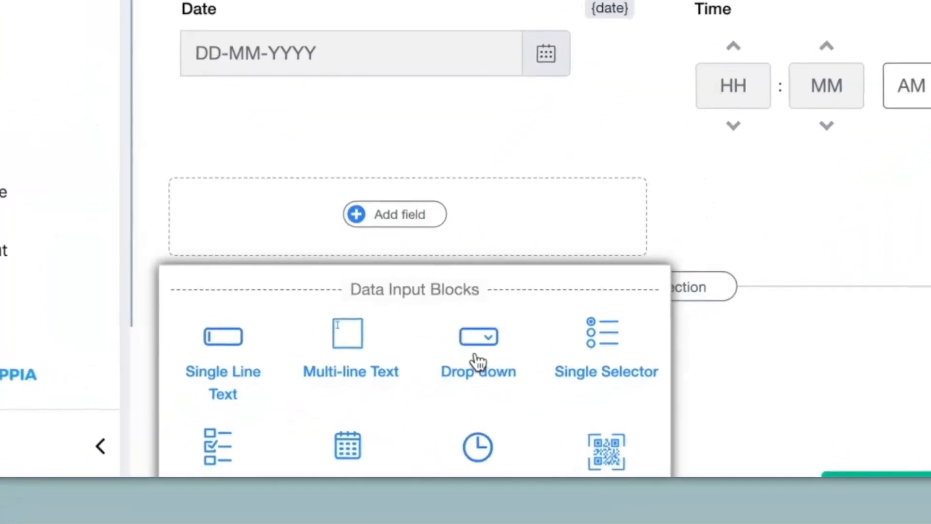
scroll(478, 357, "down", 2)
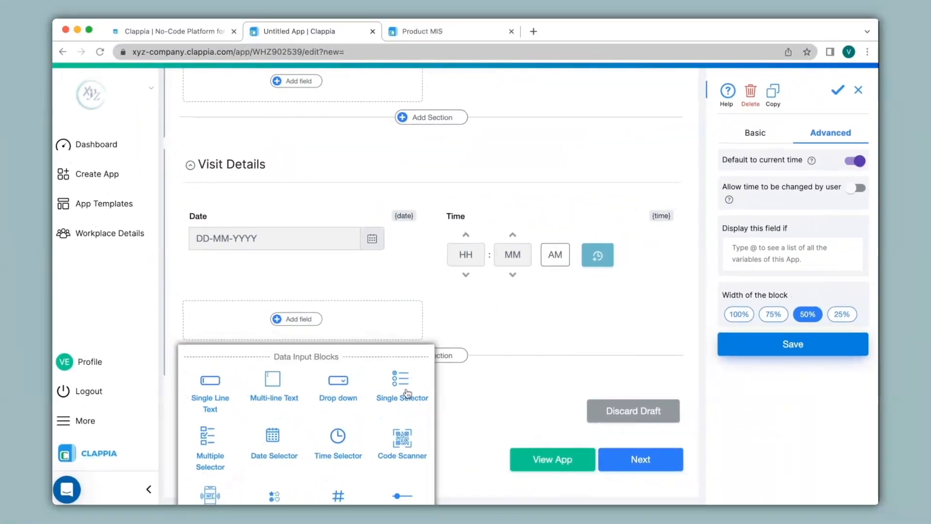
left_click(605, 252)
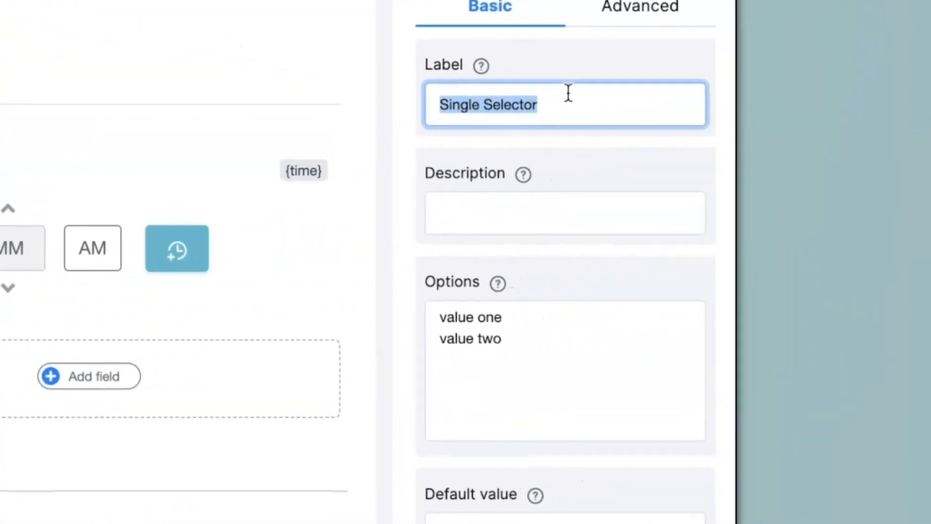
type("Purpose")
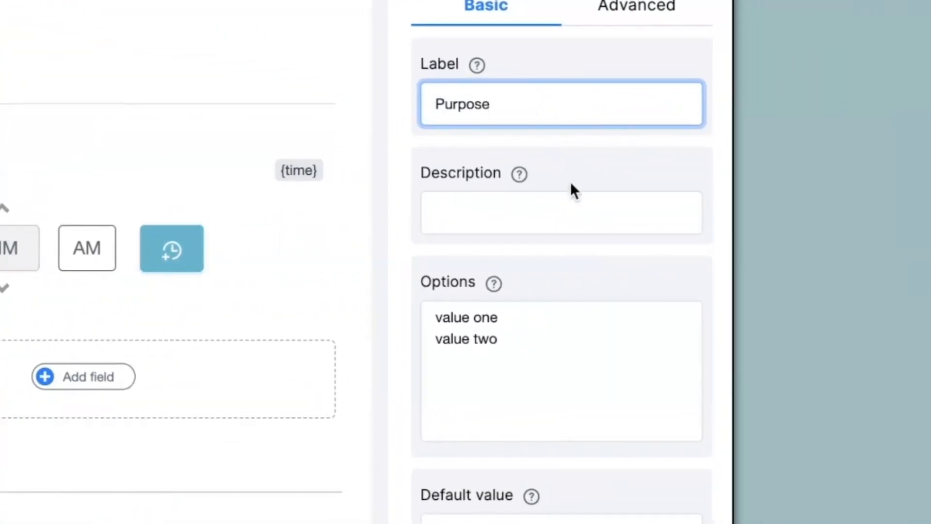
left_click(525, 379)
left_click_drag(525, 378, 425, 307)
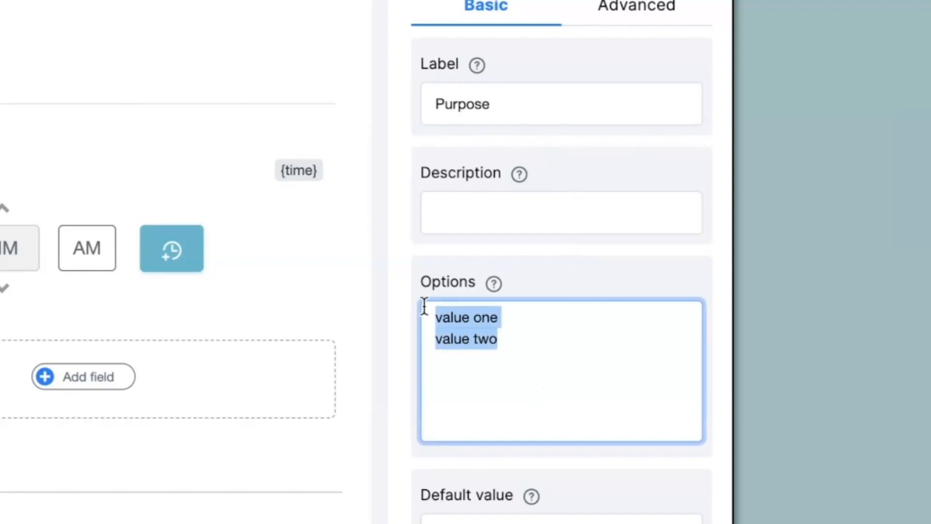
type("Individual Business")
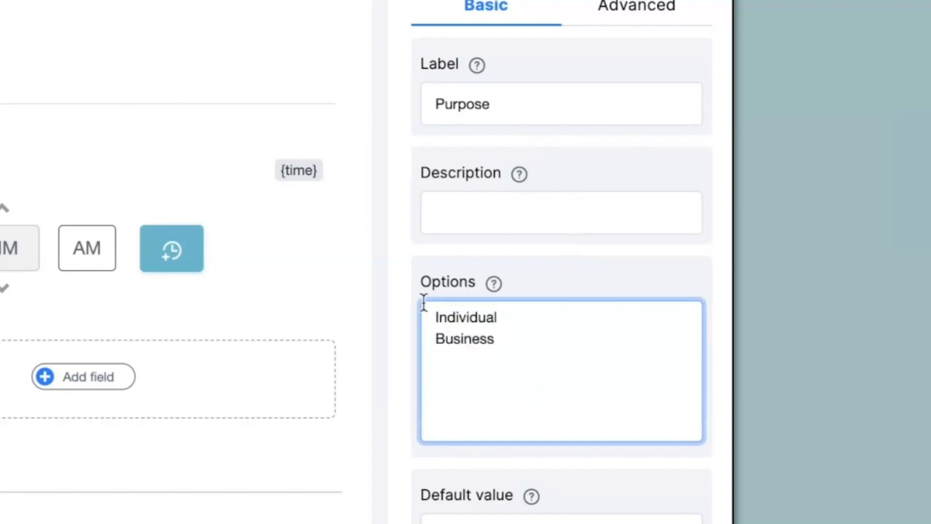
left_click(528, 321)
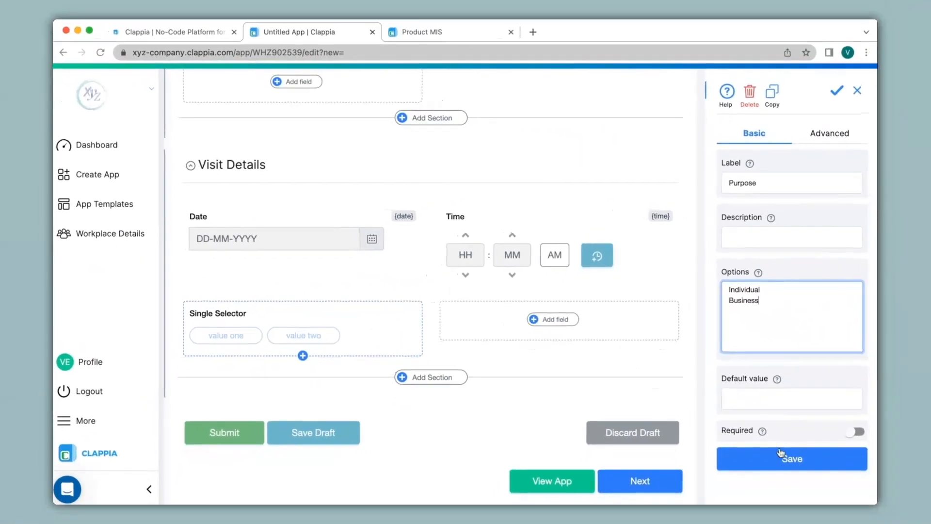
left_click(757, 512)
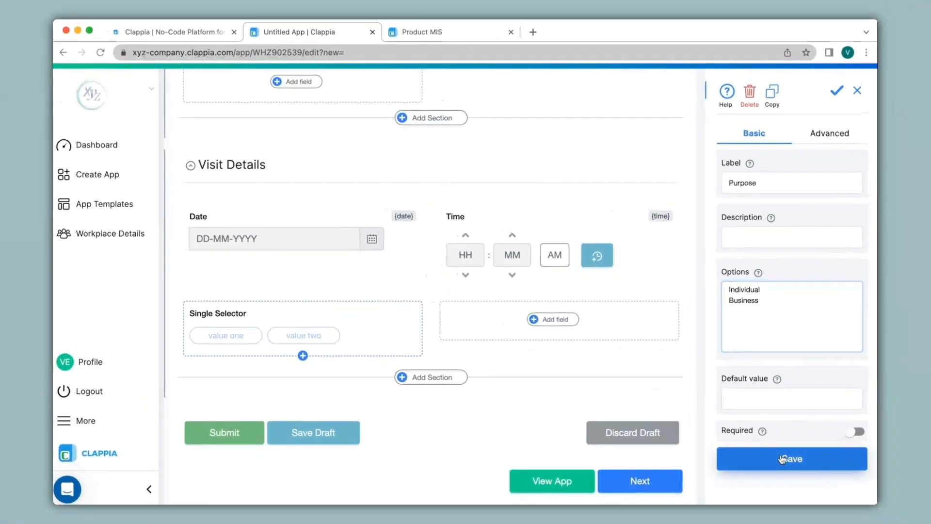
Add a 'Take Photo' upload field allowing only Images (Camera Uploads)
left_click(554, 320)
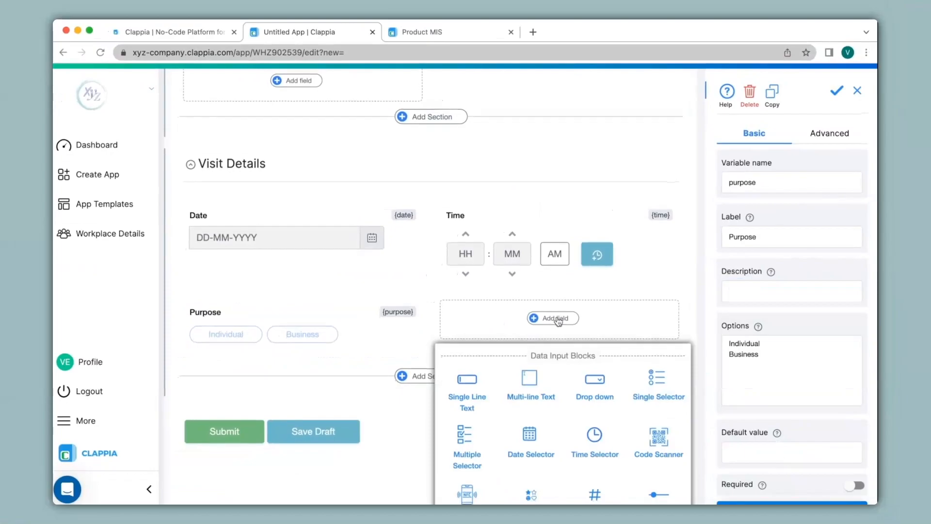
scroll(558, 321, "down", 4)
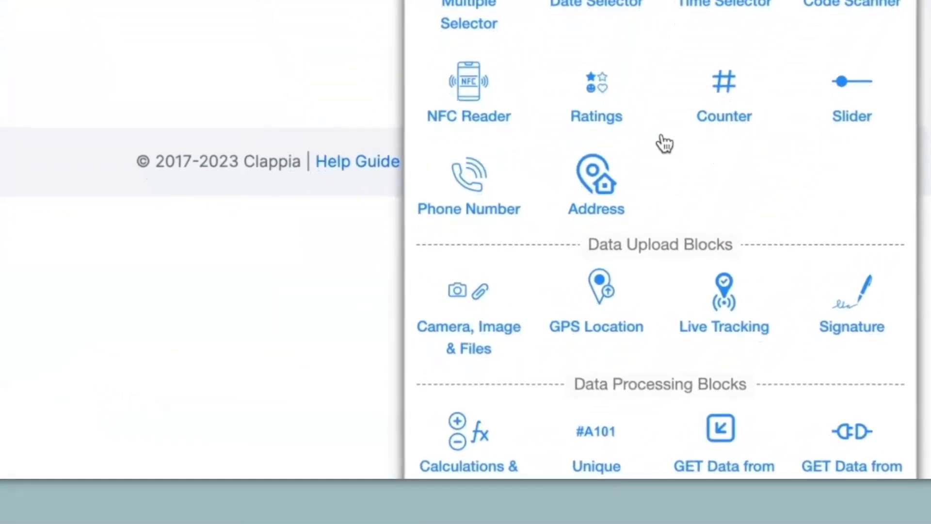
left_click(480, 306)
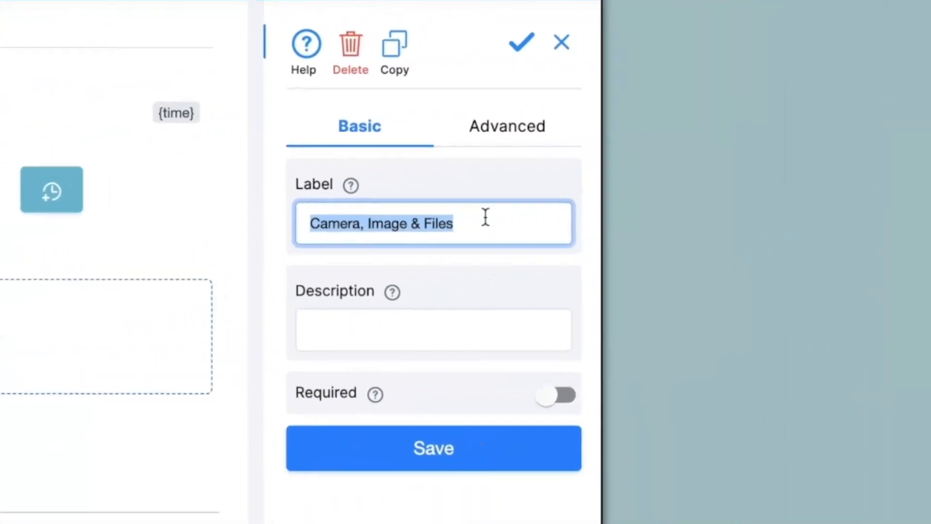
type("Take Photo")
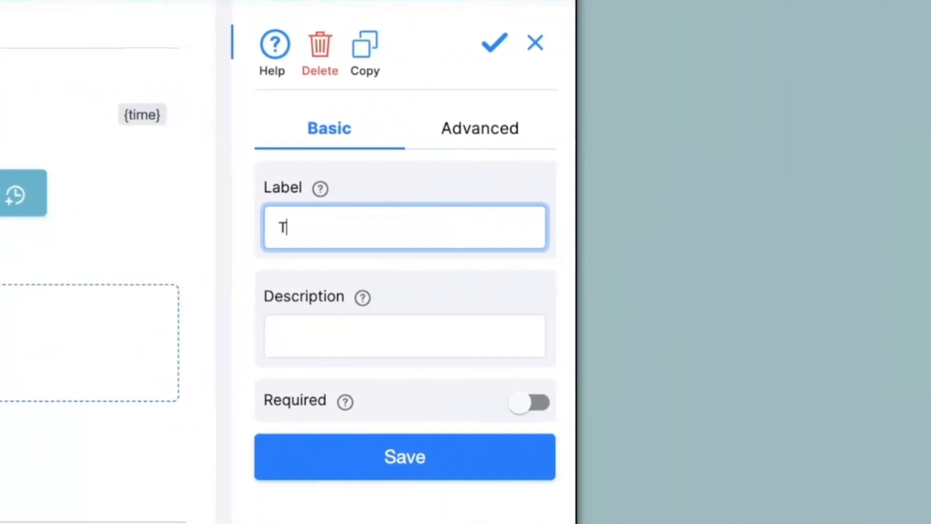
left_click(484, 151)
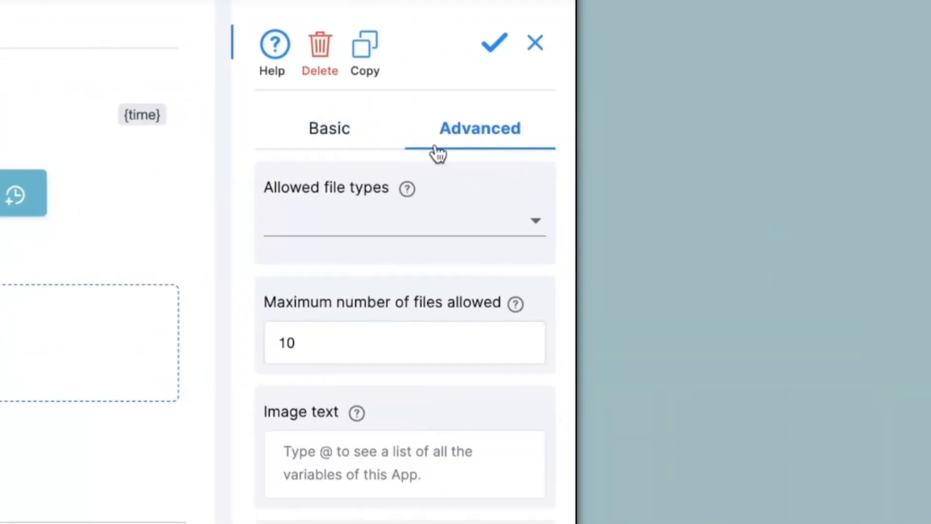
left_click(353, 229)
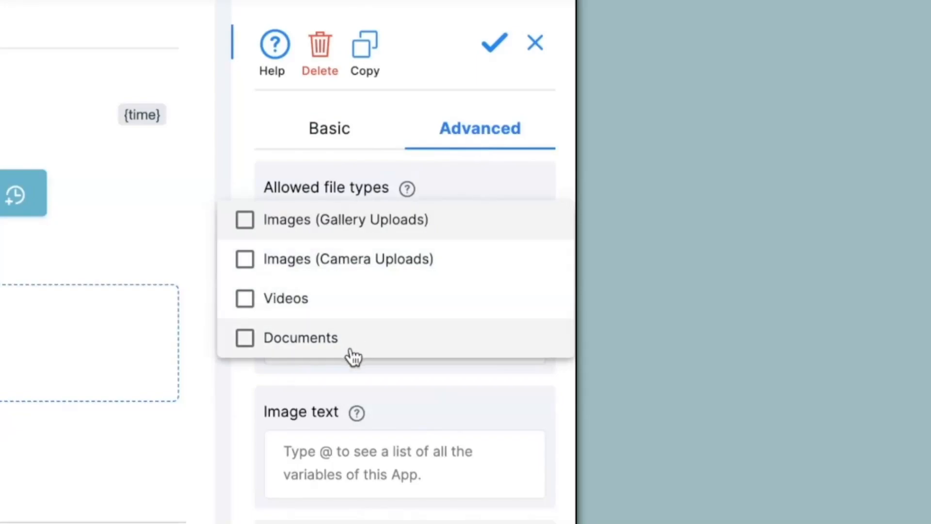
left_click(310, 271)
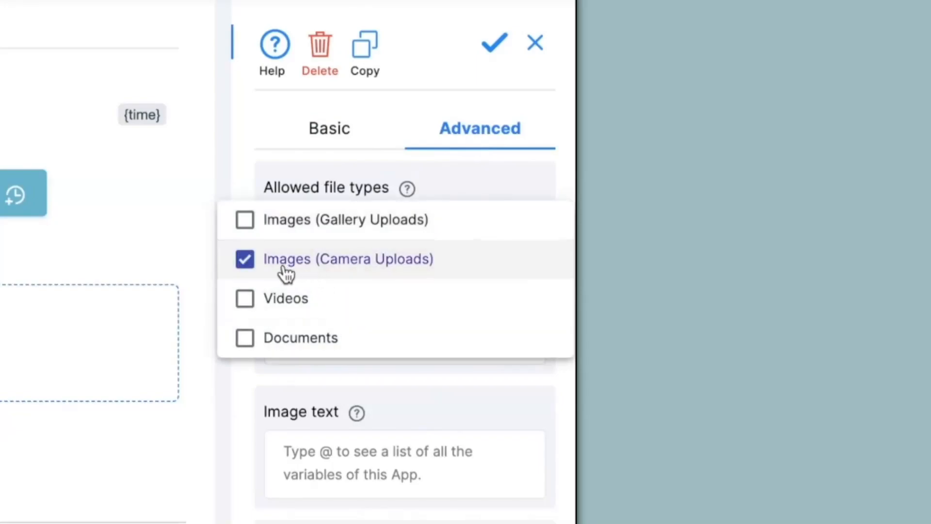
left_click(201, 246)
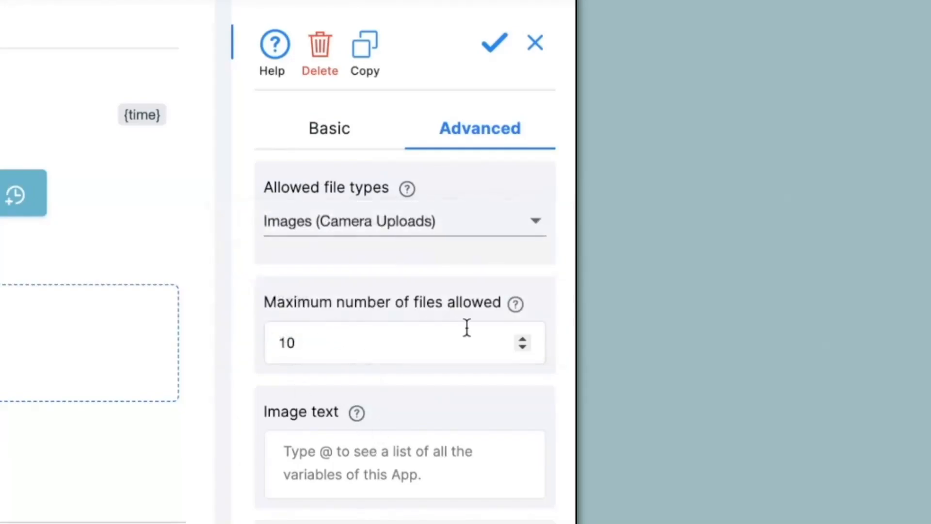
scroll(434, 335, "down", 4)
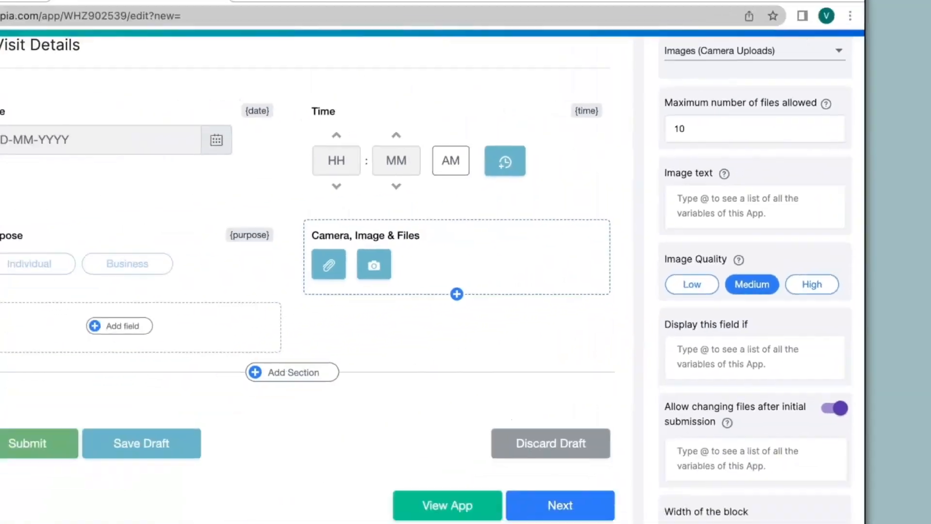
left_click(791, 488)
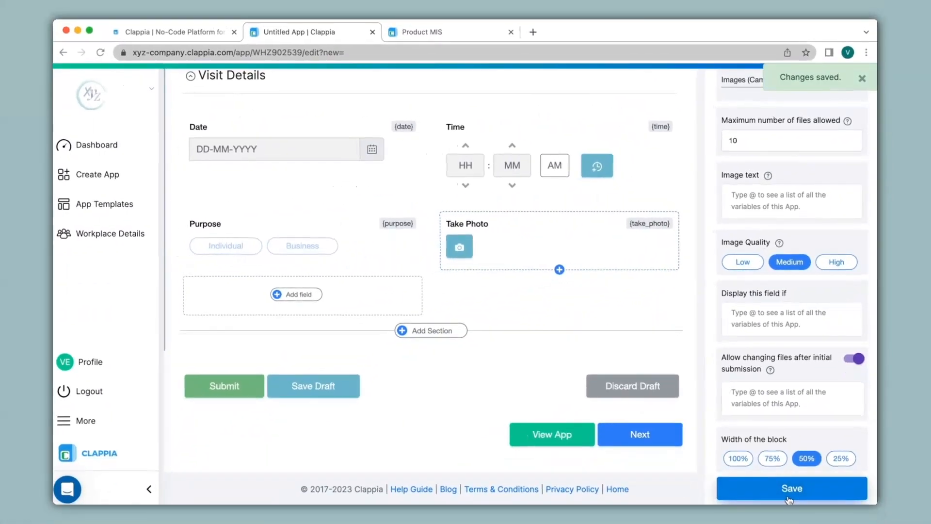
Add a GPS Location field below Purpose that defaults to the current location
left_click(300, 295)
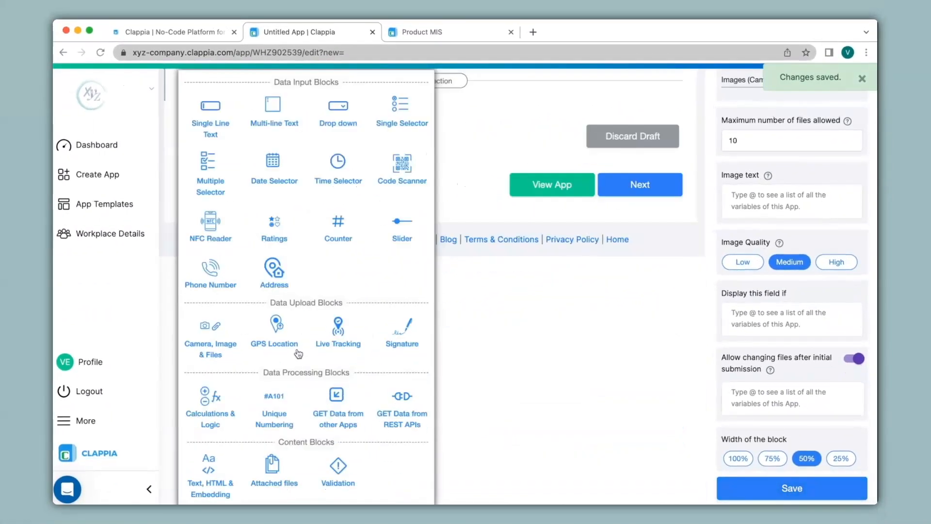
left_click(281, 342)
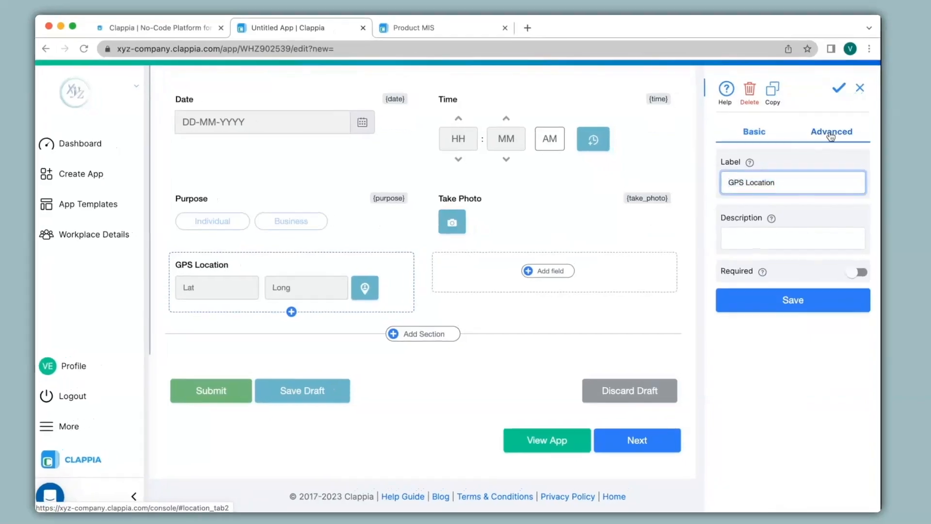
left_click(832, 137)
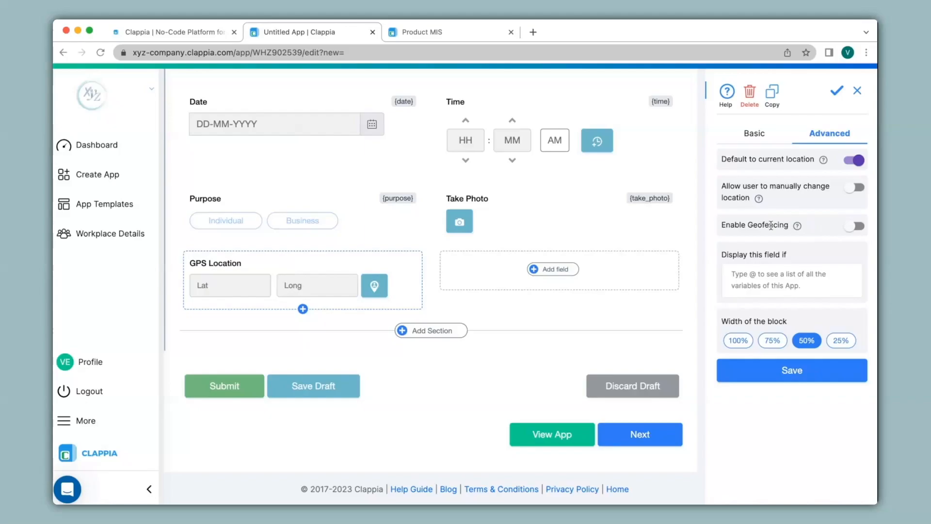
left_click(799, 373)
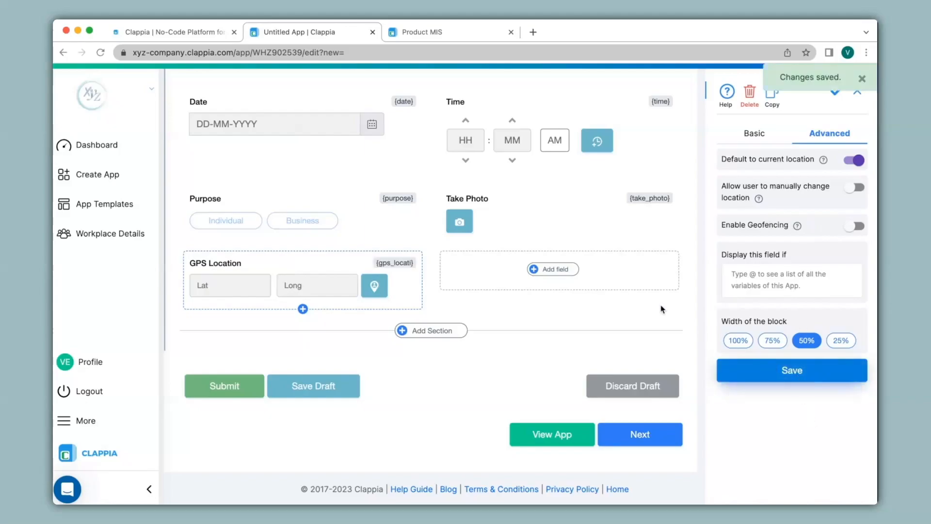
left_click(555, 269)
Place a Signature field beside GPS Location and add a new Untitled Section below
scroll(557, 291, "down", 3)
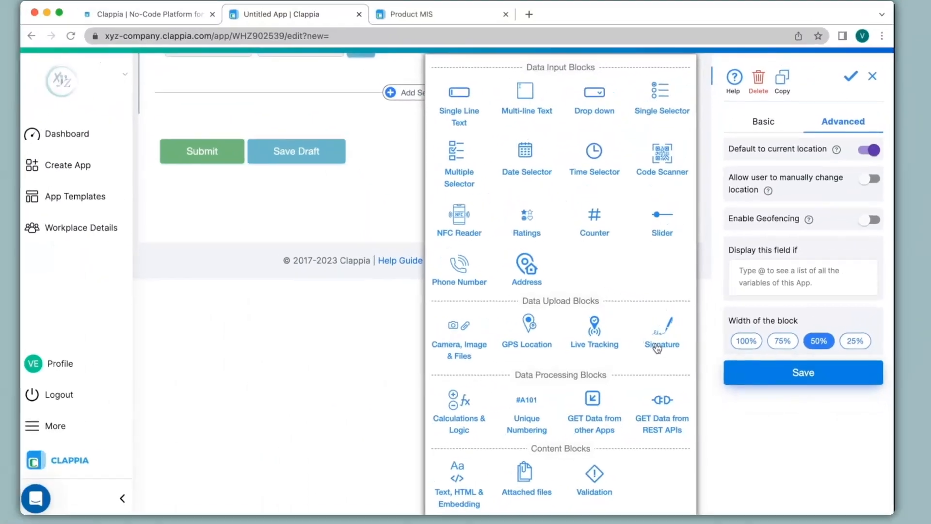
left_click(597, 291)
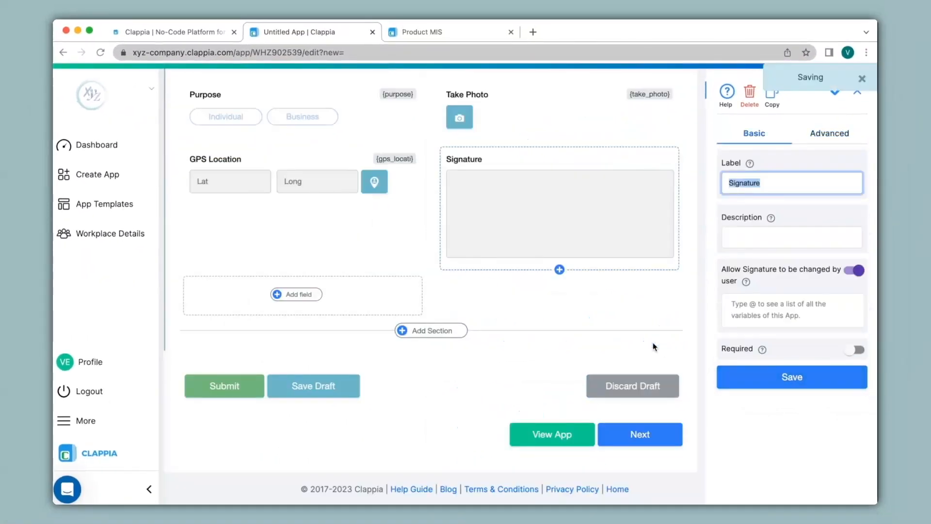
left_click(445, 332)
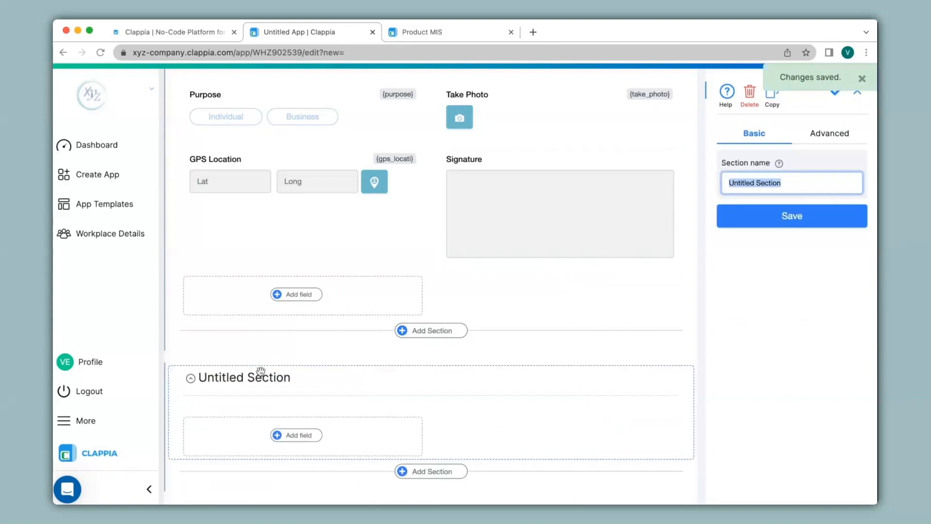
Name the section Product Details and add a Quantity single-line text field
type("Product Details")
left_click(782, 222)
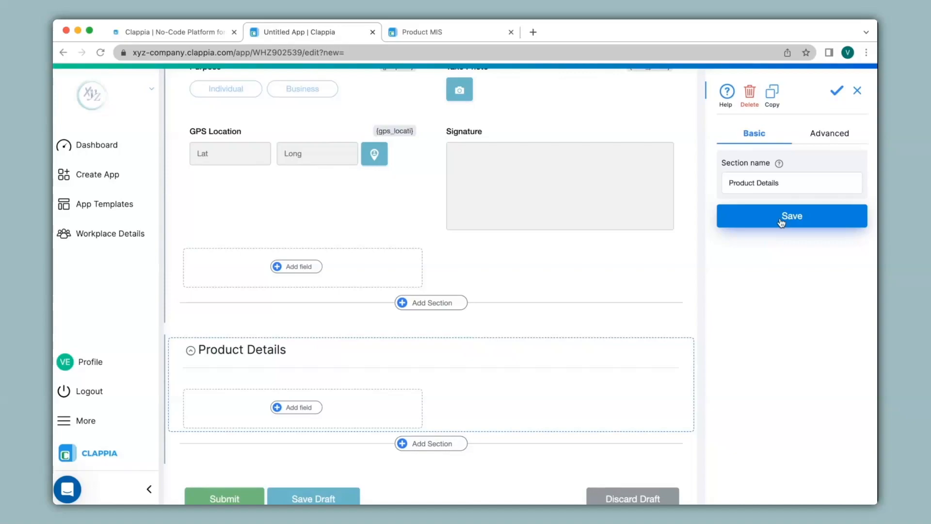
left_click(292, 409)
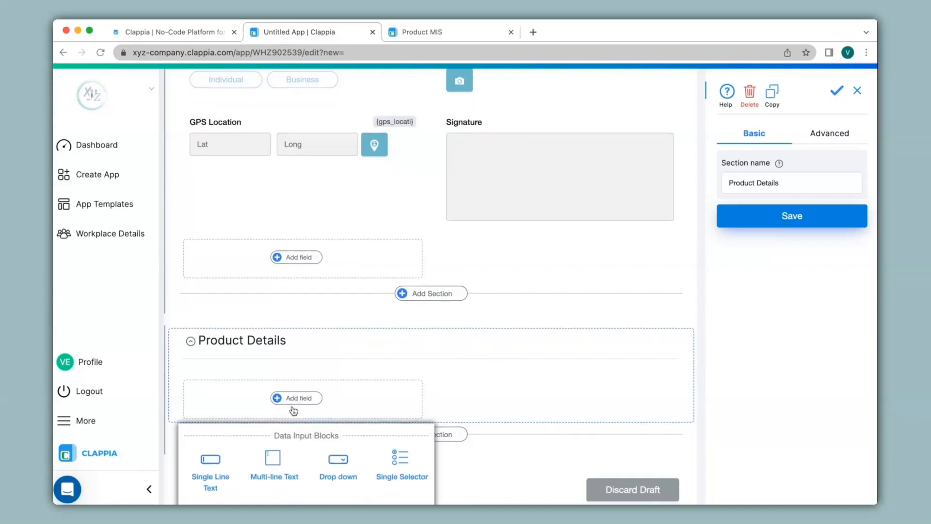
left_click(210, 453)
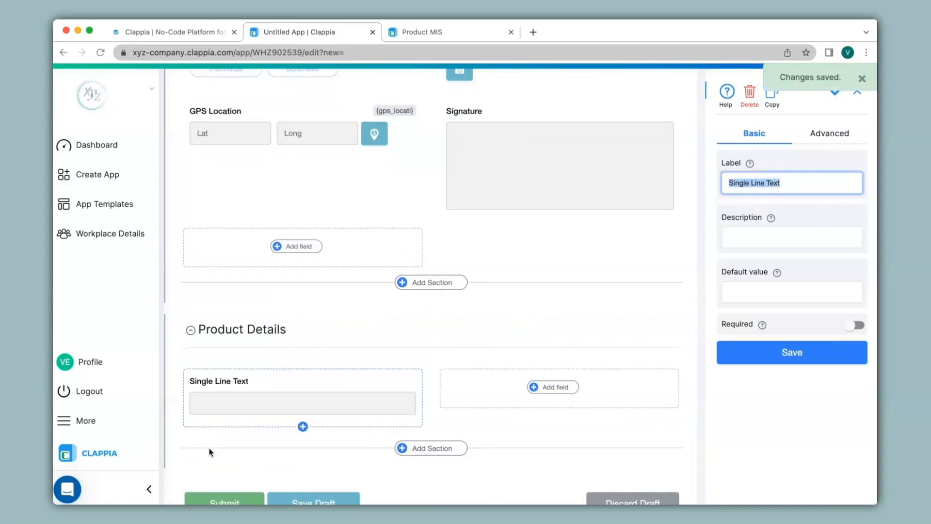
type("Quantity")
left_click(808, 350)
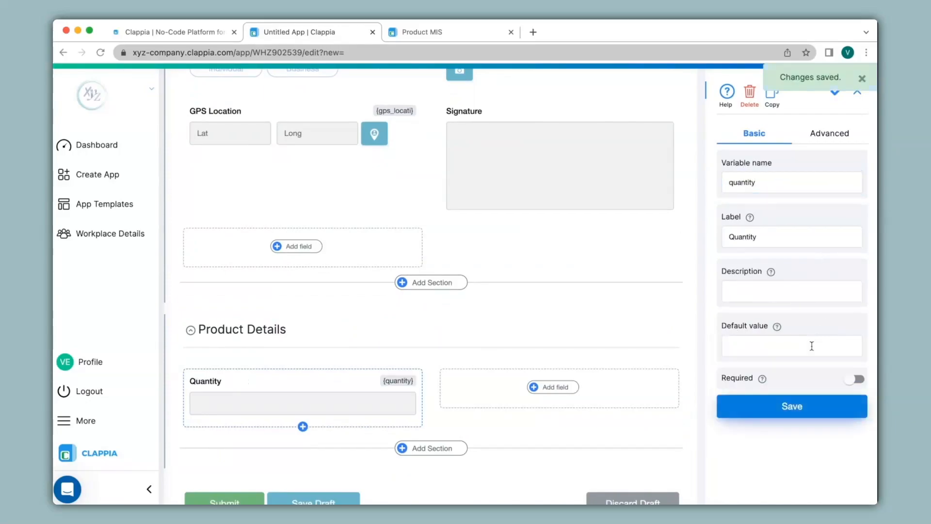
Add a Price single-line text field beside Quantity
left_click(561, 388)
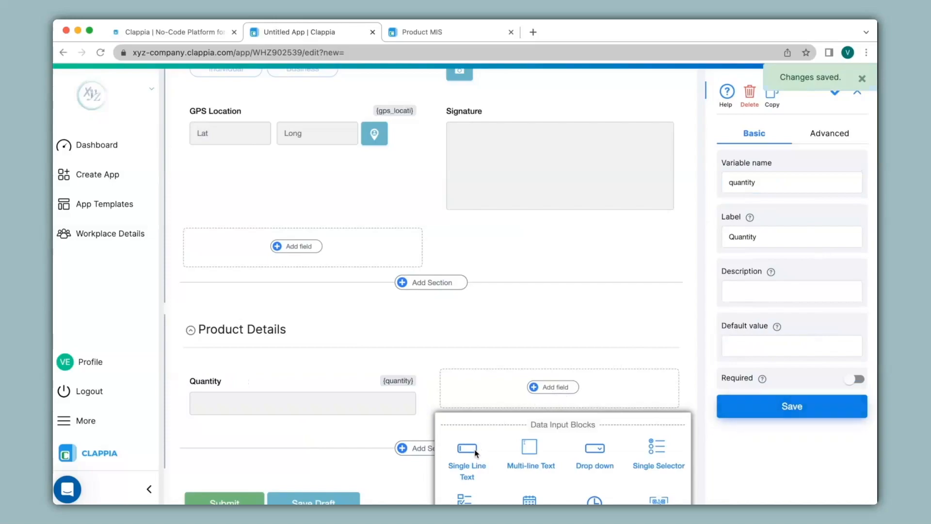
left_click(475, 453)
type("Price")
left_click(791, 352)
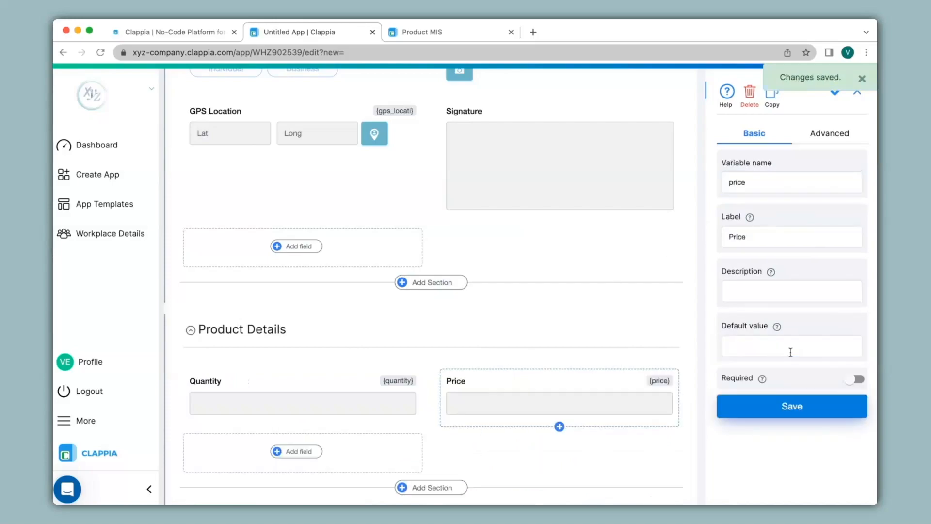
scroll(331, 330, "down", 1)
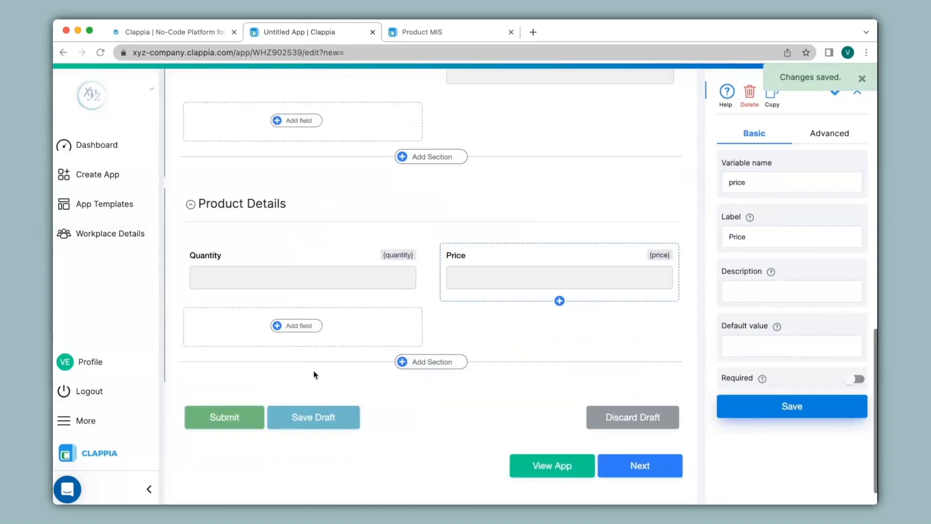
left_click(299, 326)
scroll(303, 330, "down", 5)
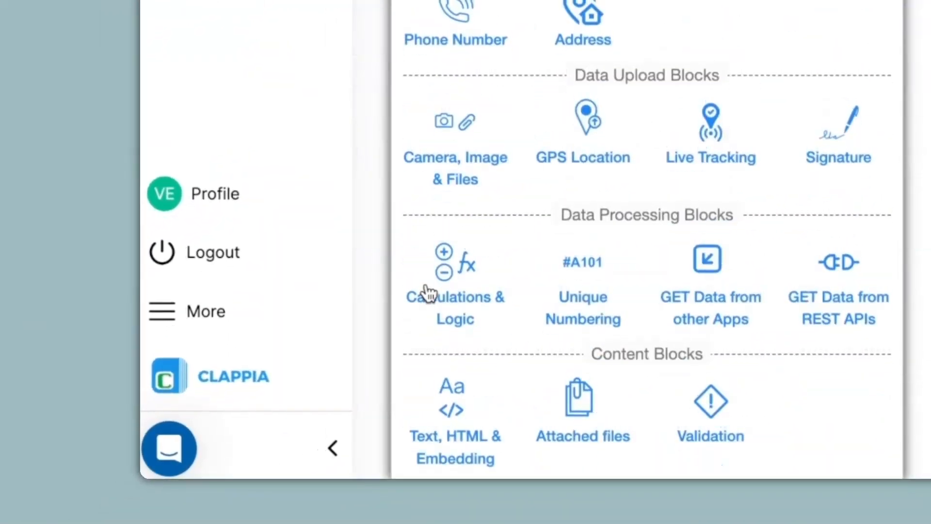
left_click(467, 265)
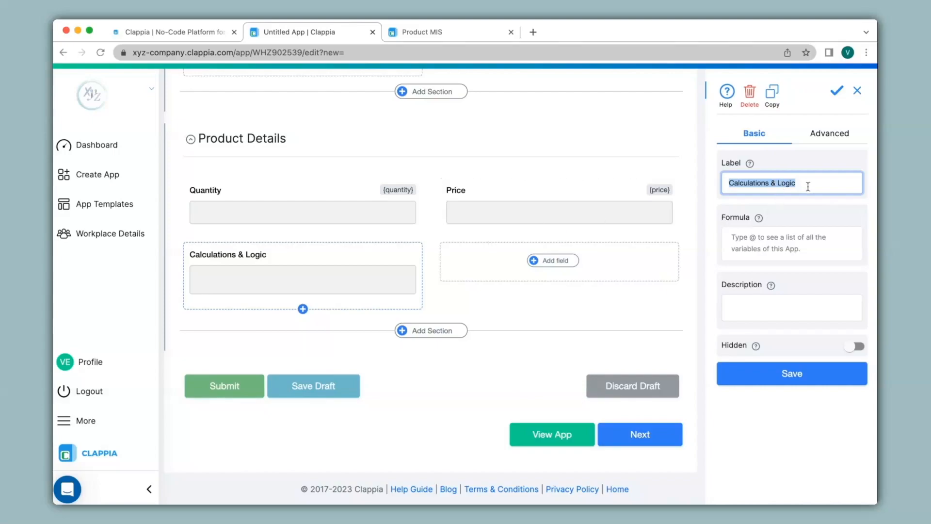
type("Total Price (in Rupees)")
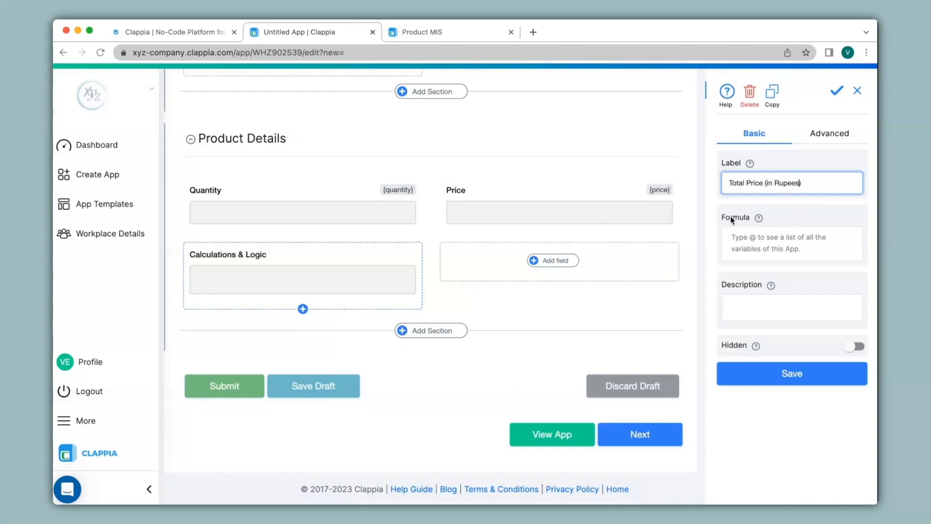
left_click(747, 242)
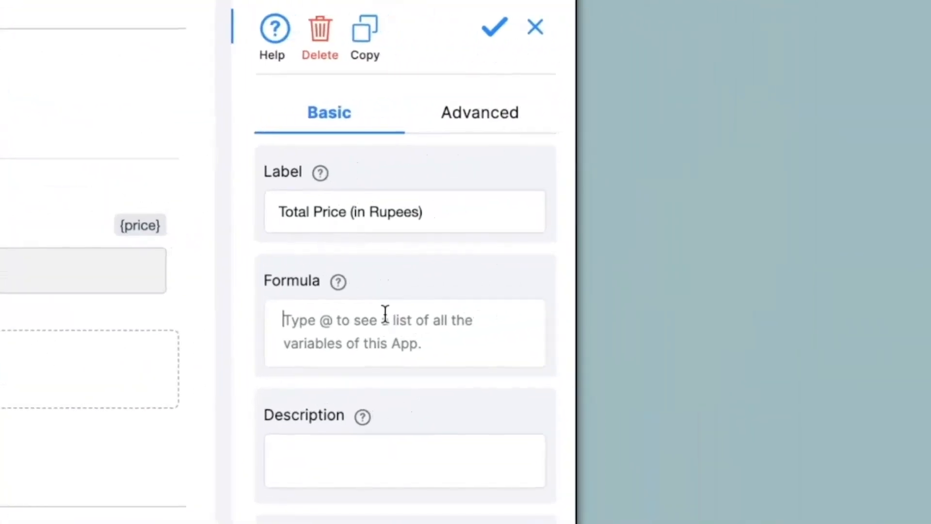
type("@q")
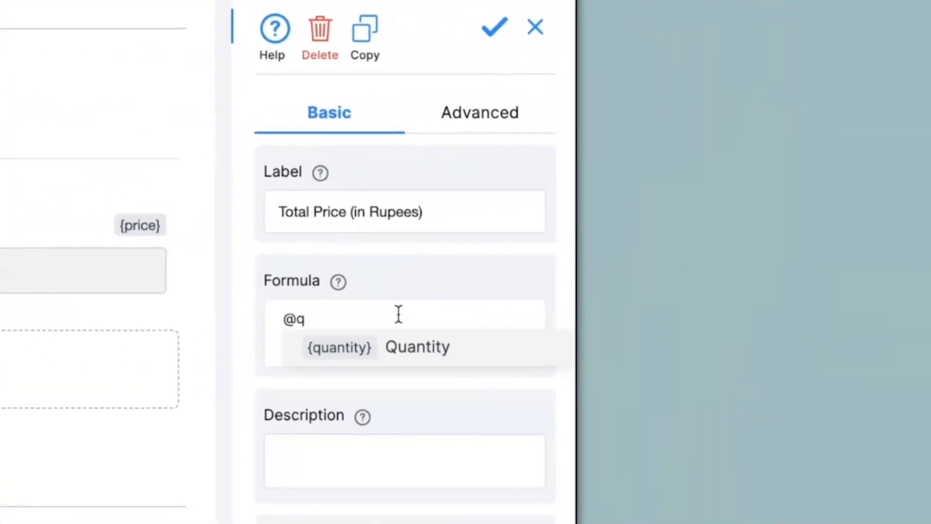
left_click(434, 345)
type("*")
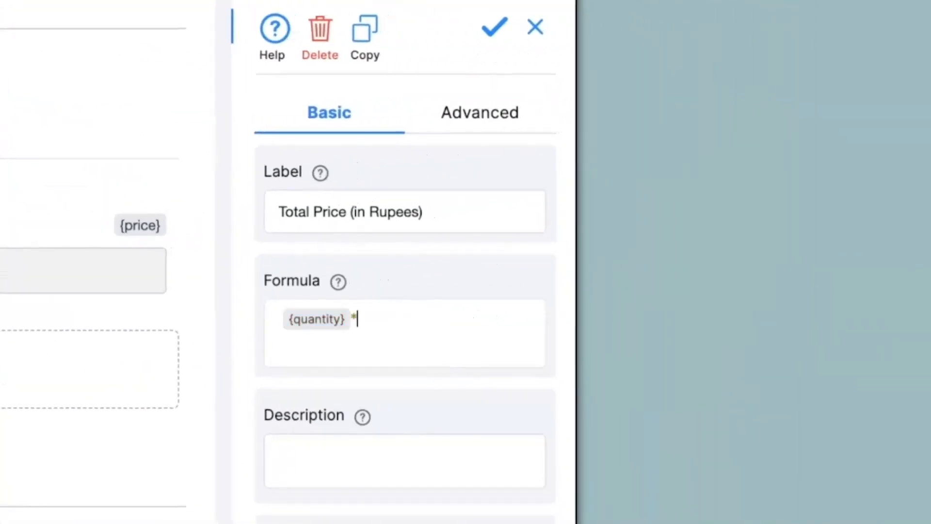
type("@pr")
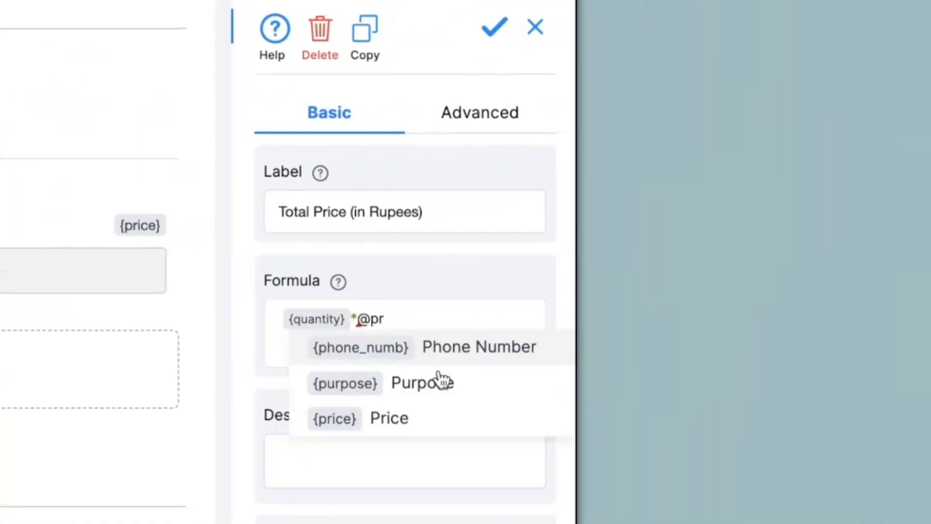
left_click(437, 404)
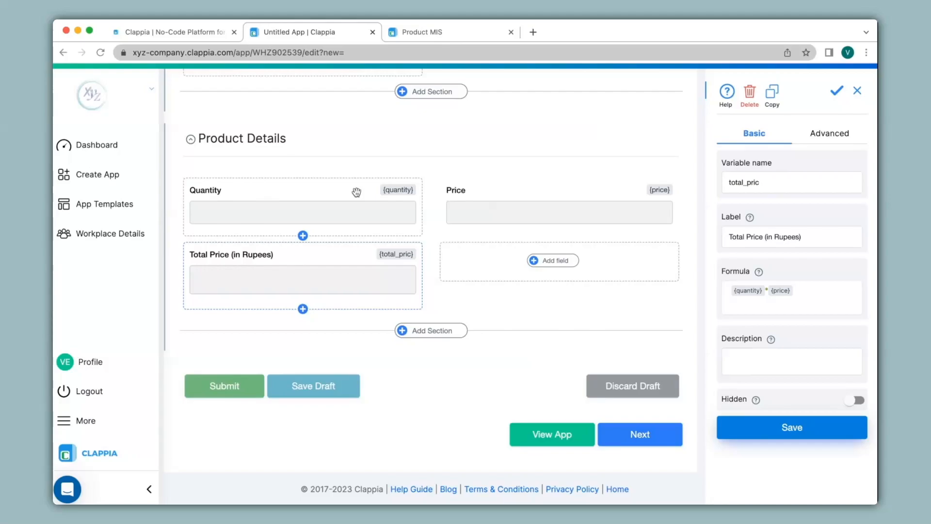
Add a Discounted Price calculation field: IF({quantity}<2,"No Discount",({quantity}*{price})-500)
left_click(574, 262)
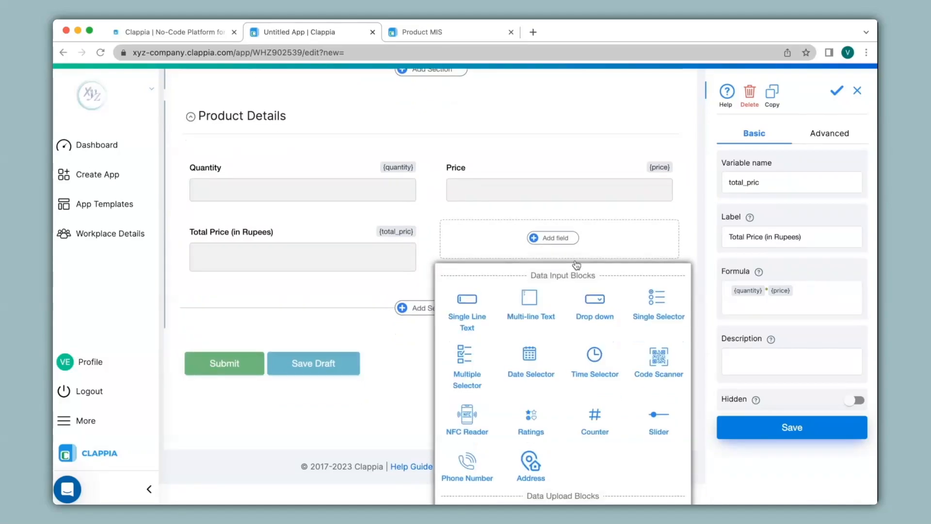
left_click(466, 398)
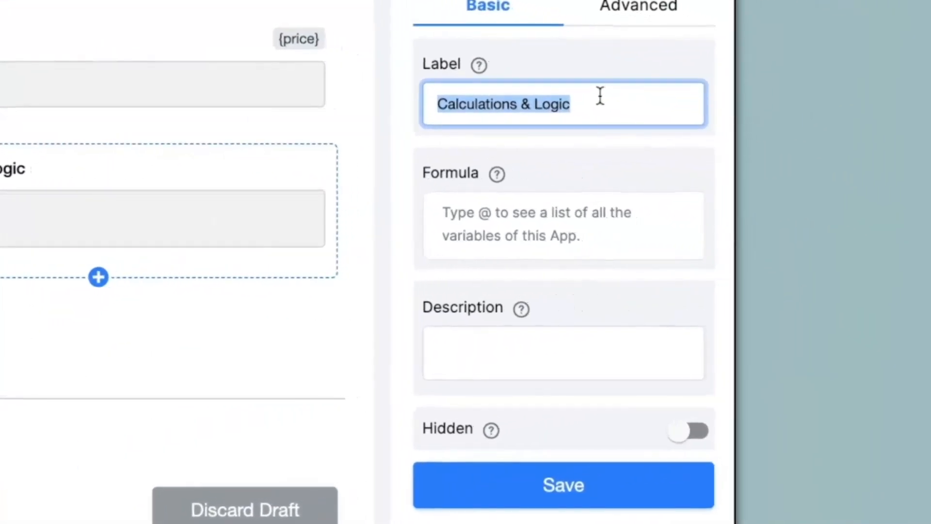
type("Discounted Price")
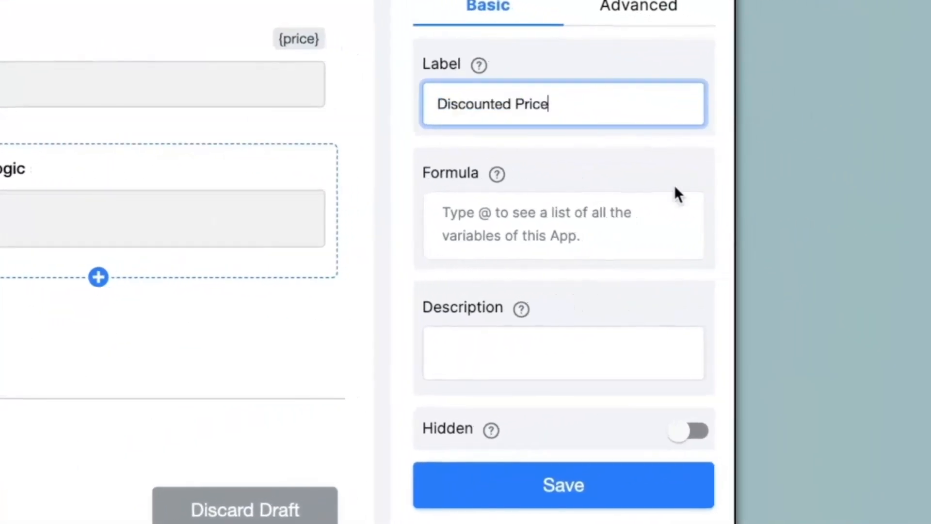
left_click(527, 216)
type("I")
left_click(524, 252)
type("@qu")
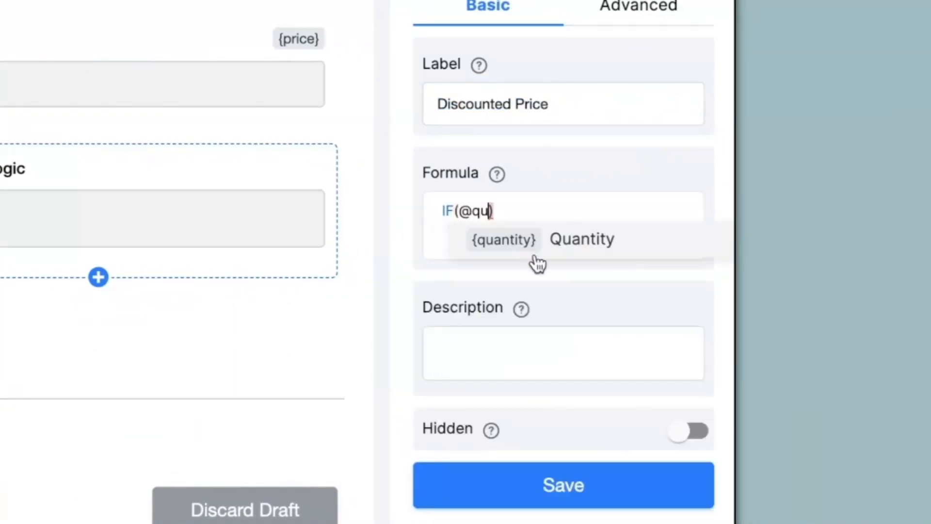
left_click(535, 256)
type("<2,\"No Discount\",( {quantity} * {price")
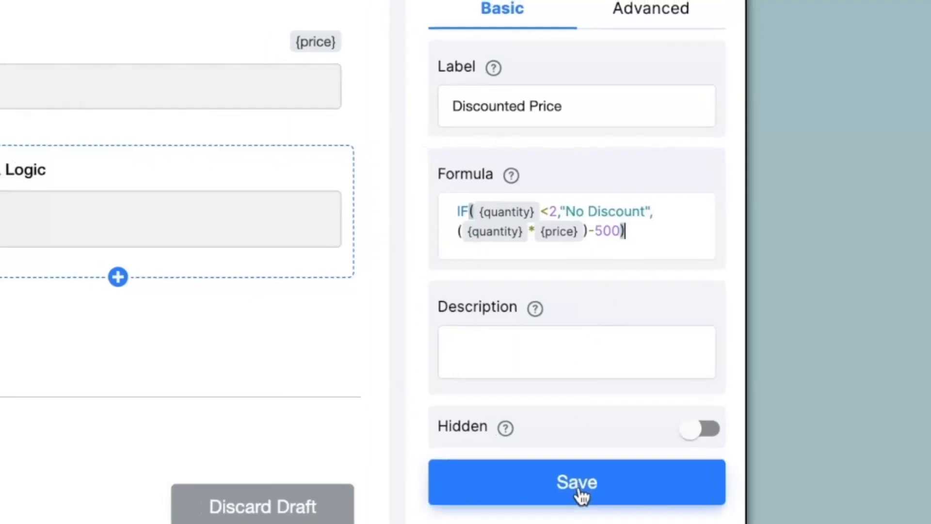
left_click(570, 494)
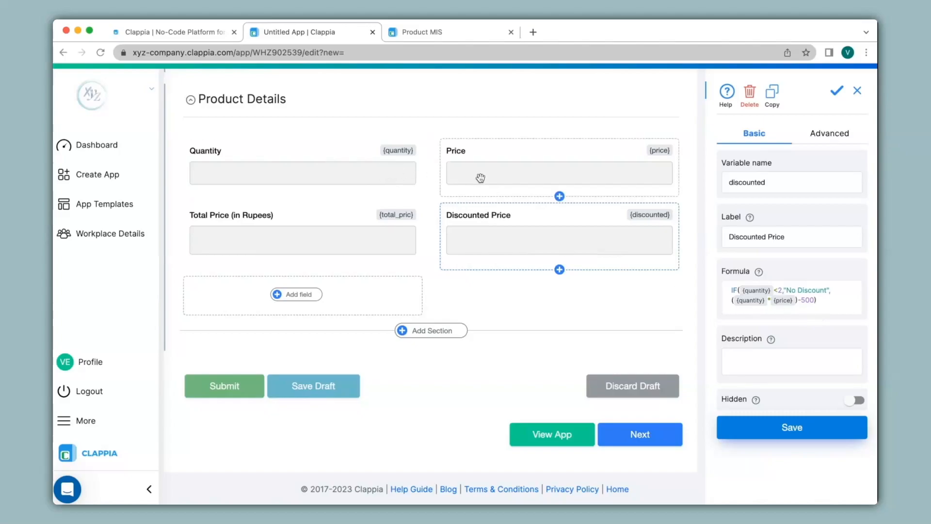
scroll(480, 178, "up", 7)
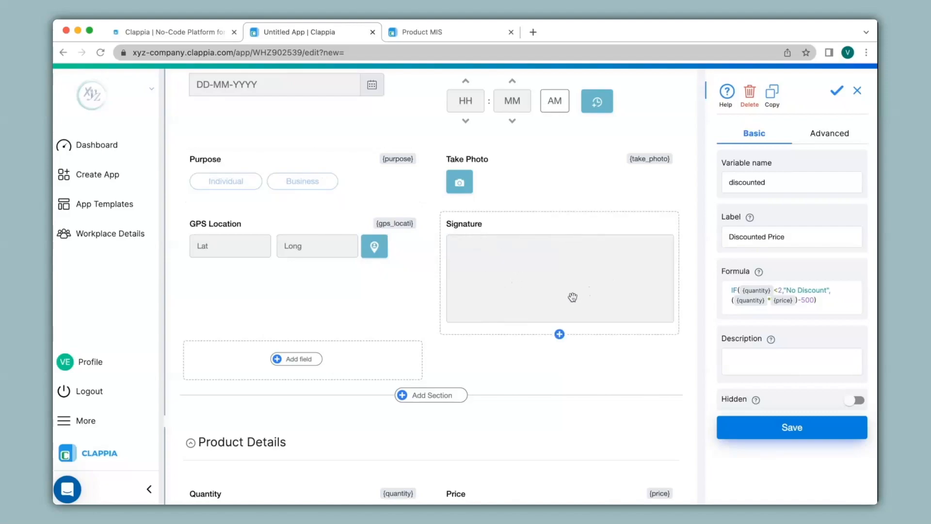
Set the Signature field's advanced display condition to {purpose}="Business" and save it
left_click(523, 259)
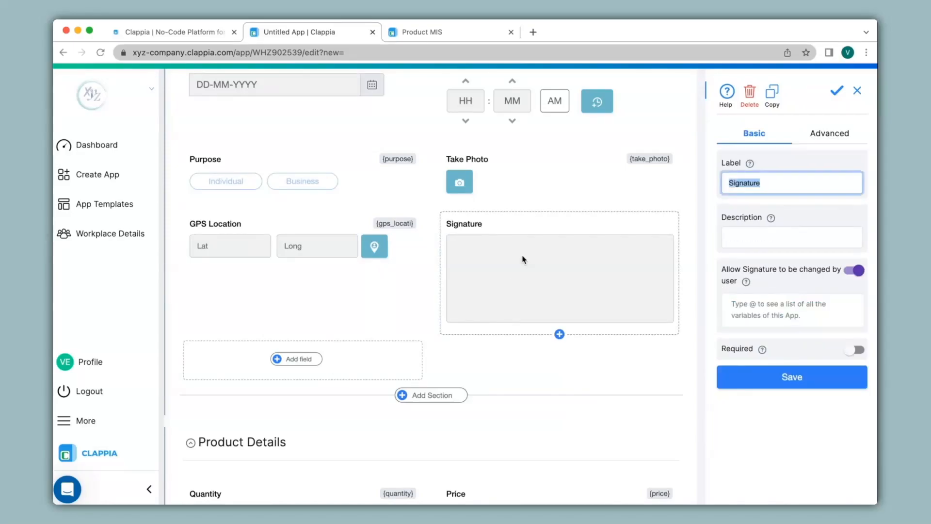
left_click(816, 136)
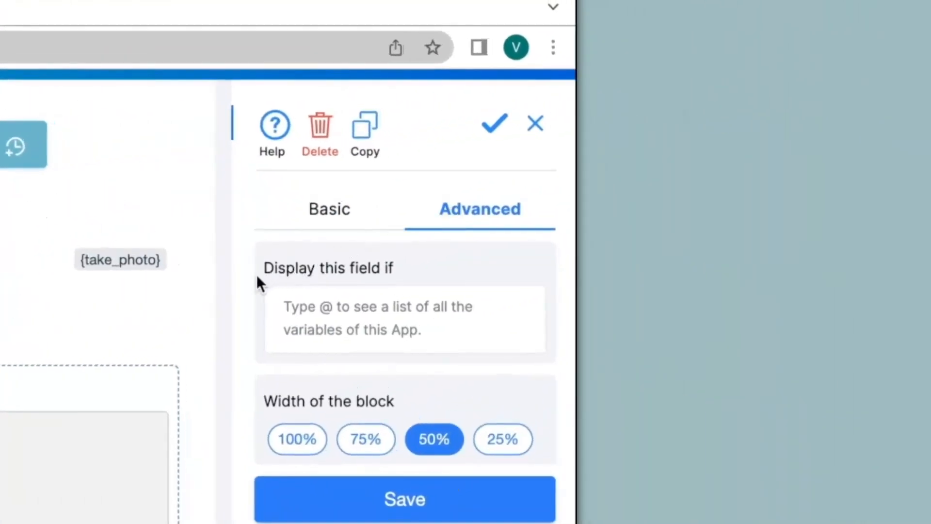
left_click_drag(258, 281, 416, 285)
left_click(373, 313)
type("@")
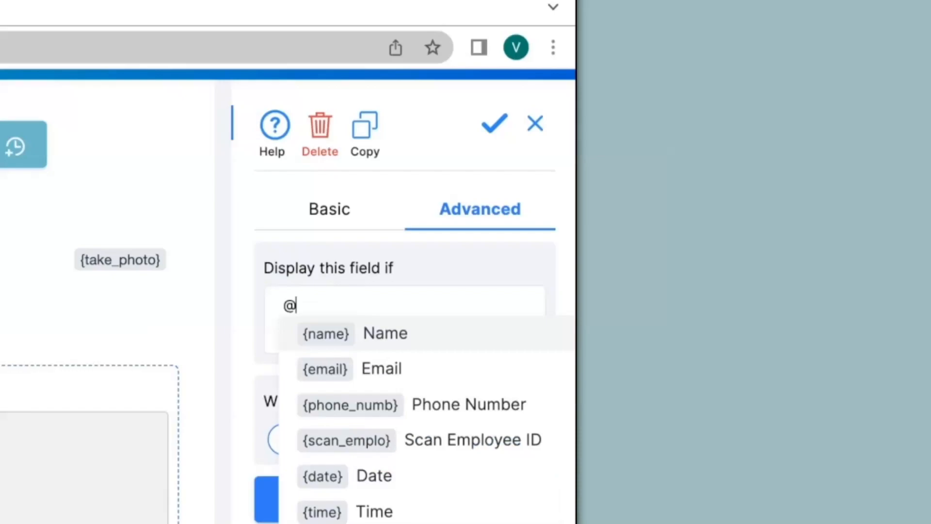
type("pu")
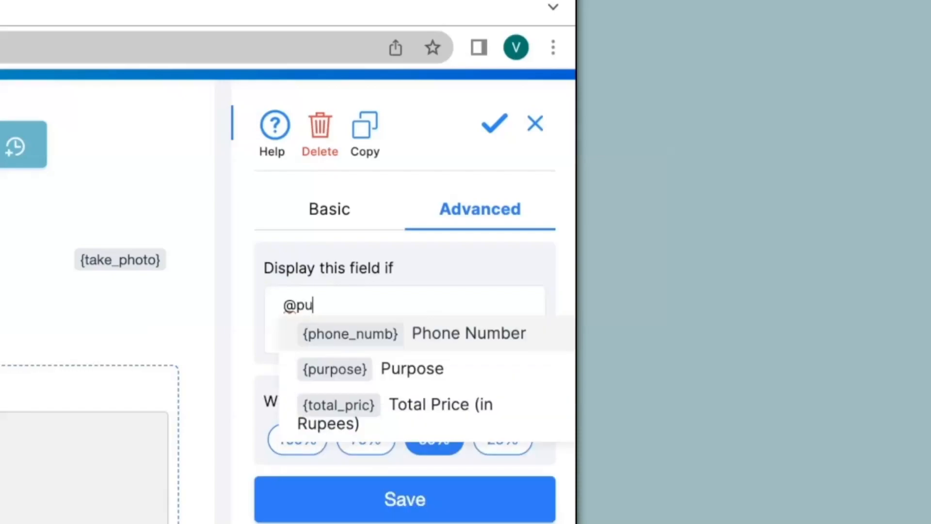
left_click(367, 371)
type("=")
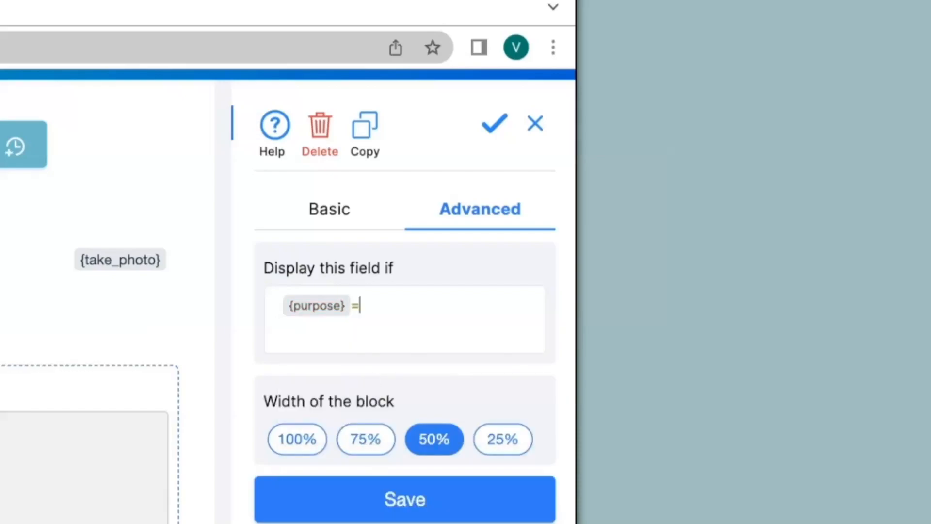
type("\"Business")
left_click(401, 495)
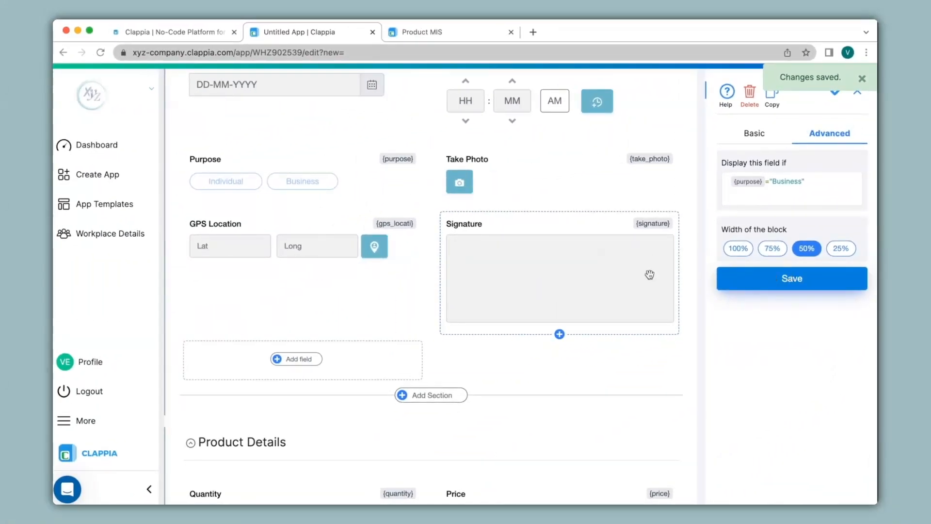
scroll(651, 278, "down", 7)
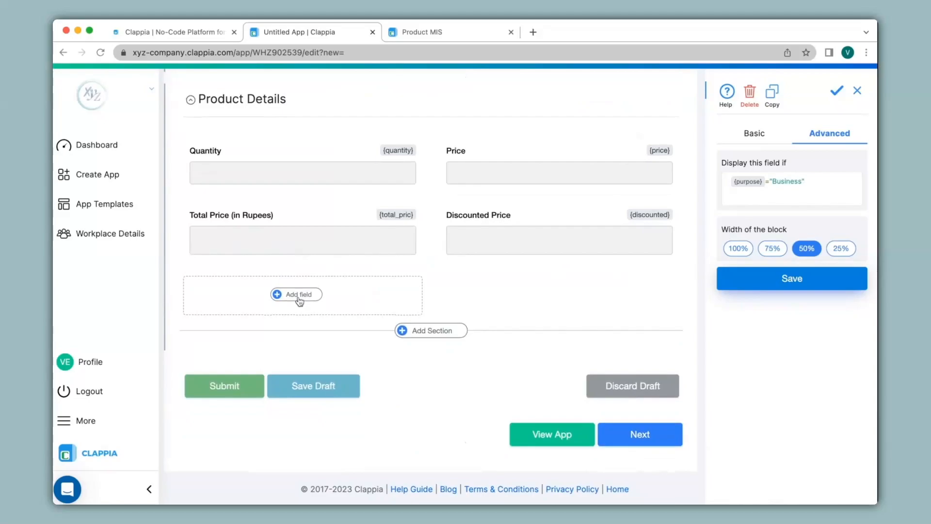
Add a GET Data from other Apps field labelled Product Search, checking the Product MIS app
left_click(286, 293)
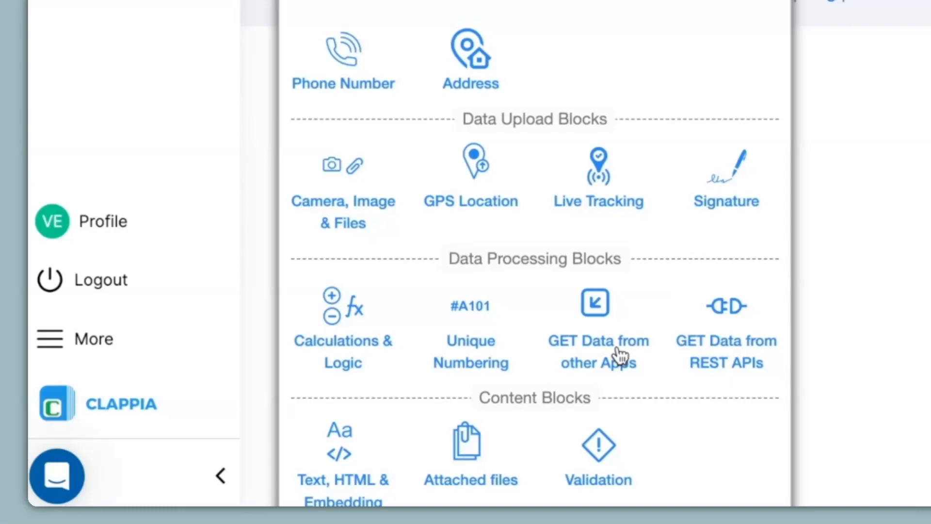
left_click(597, 324)
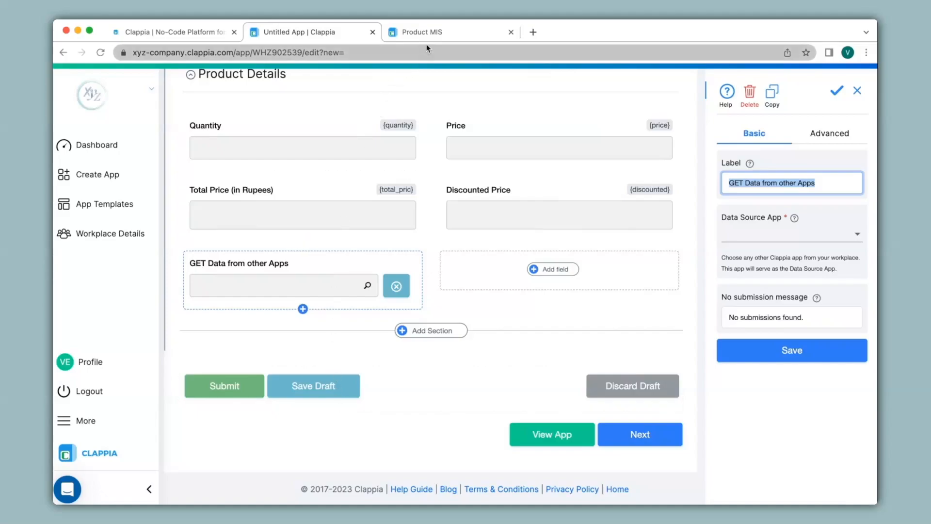
left_click(439, 35)
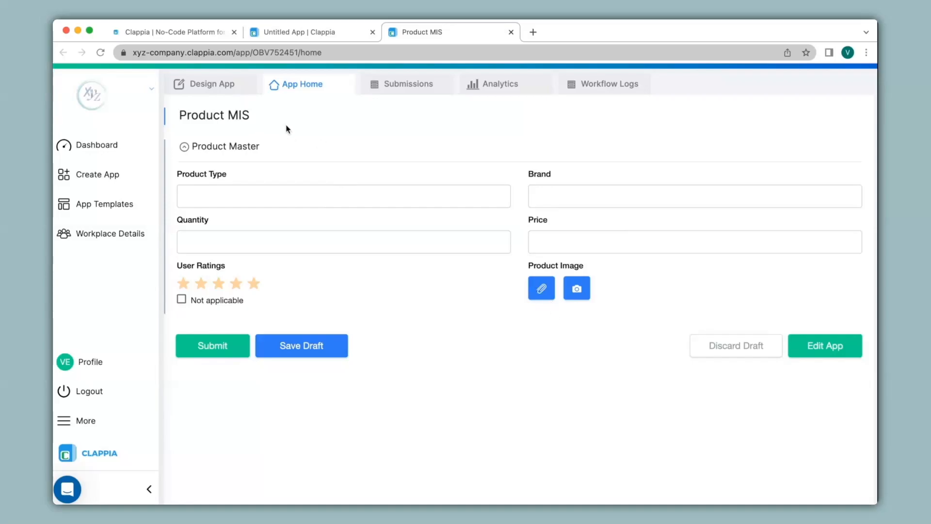
left_click(289, 34)
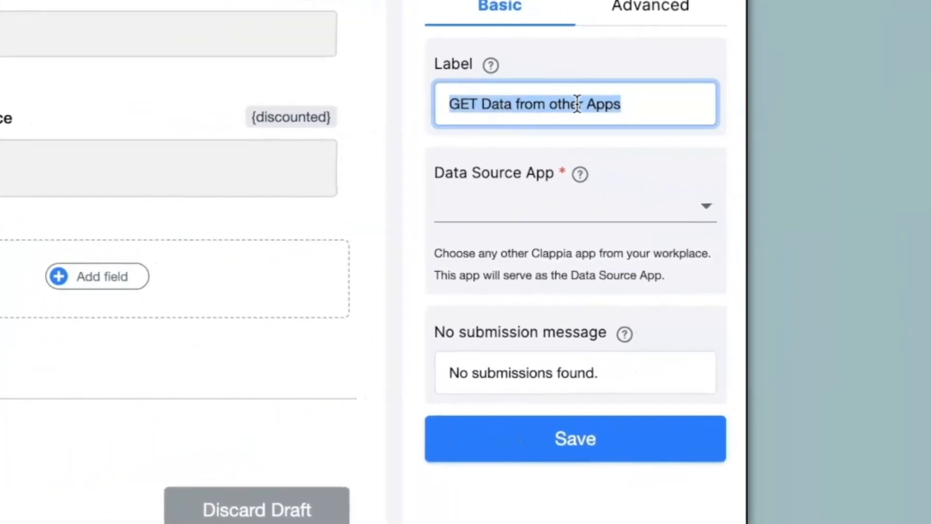
type("Product Search")
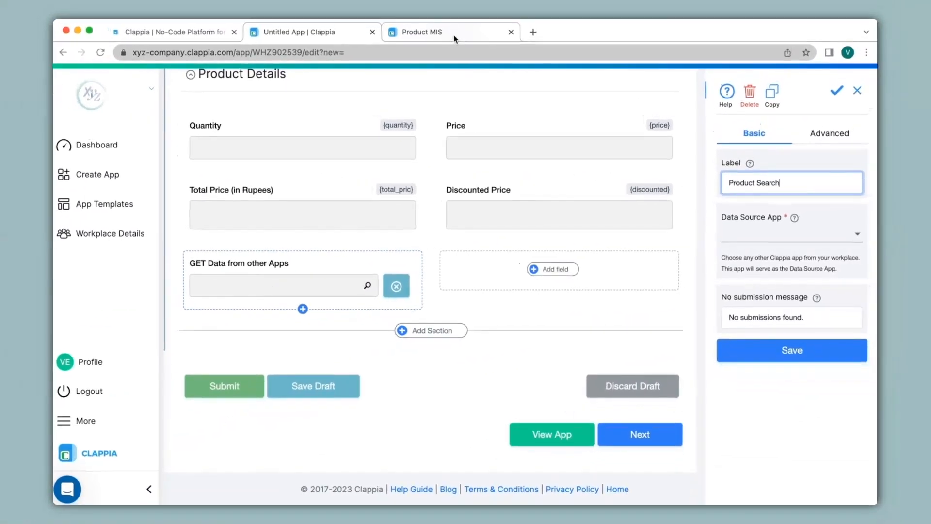
Set Product MIS as the data source with Product Type and Brand as selection fields
left_click(744, 240)
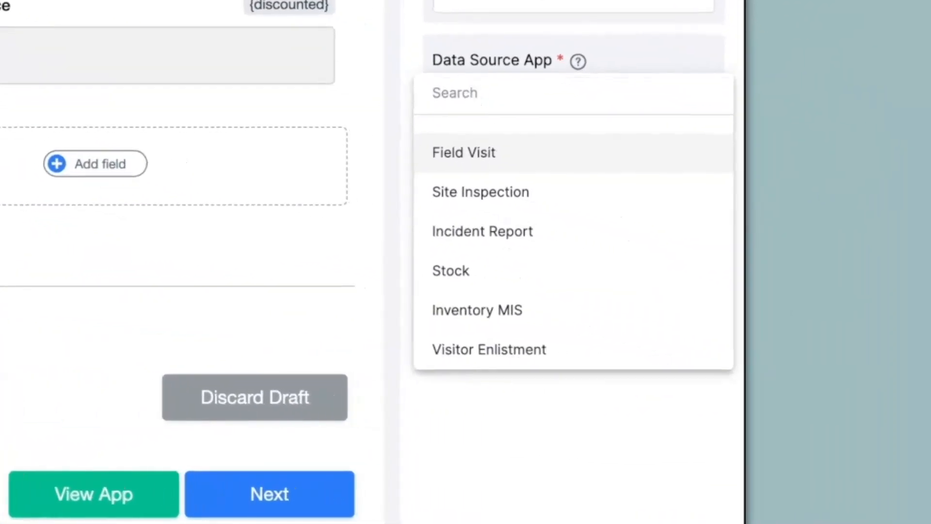
type("P")
left_click(462, 161)
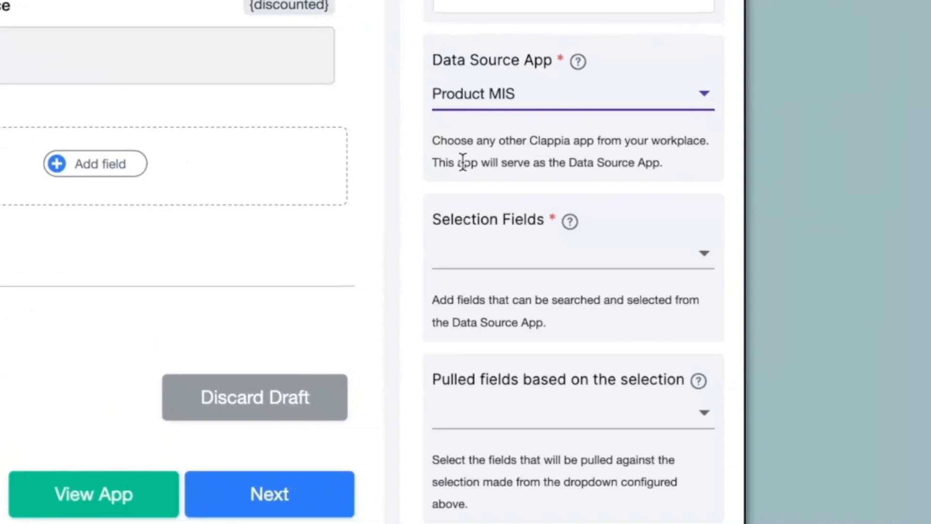
scroll(462, 162, "down", 4)
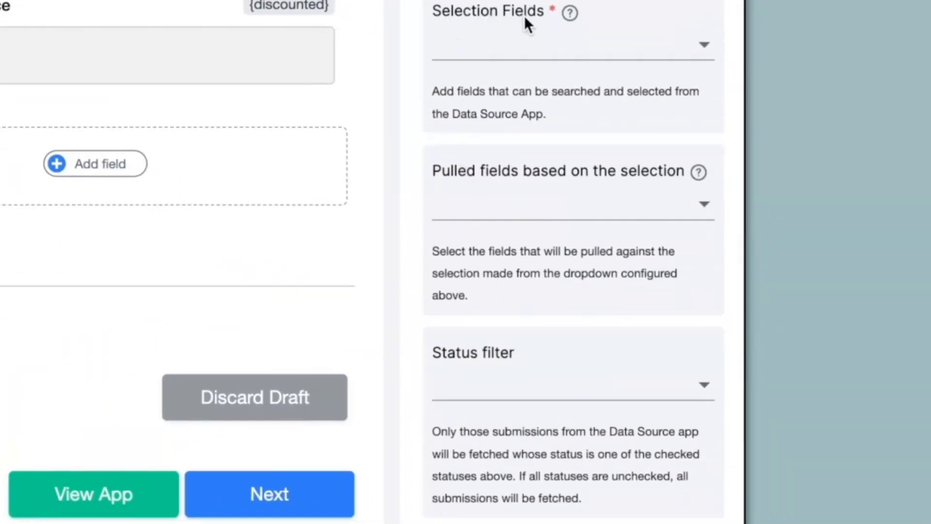
left_click(519, 48)
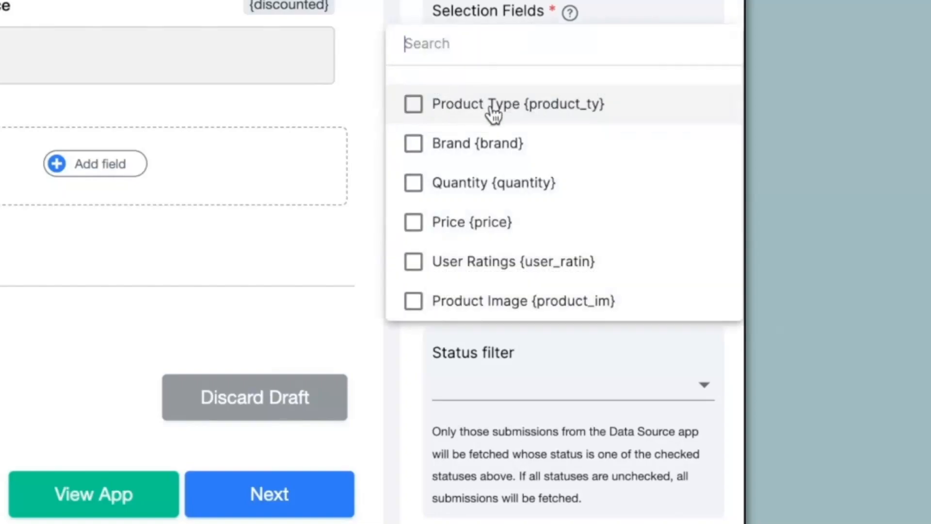
left_click(416, 106)
left_click(413, 141)
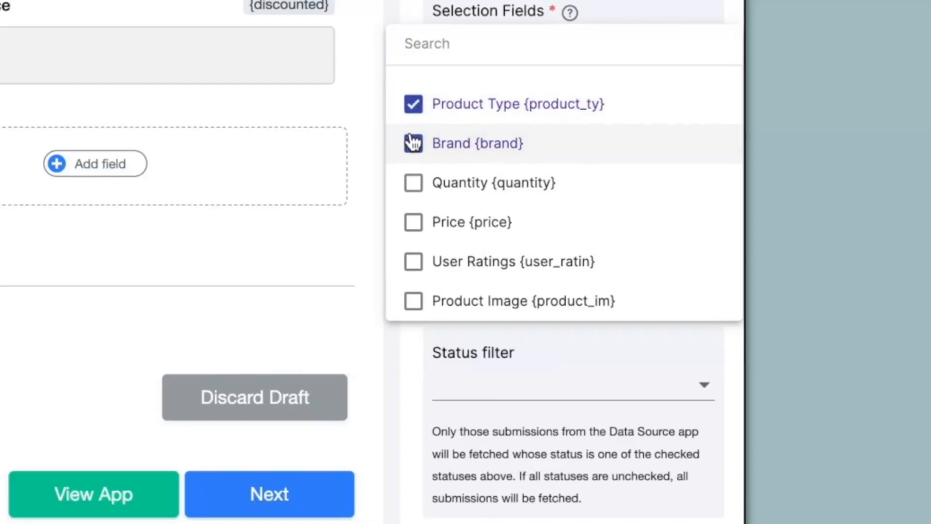
left_click(370, 95)
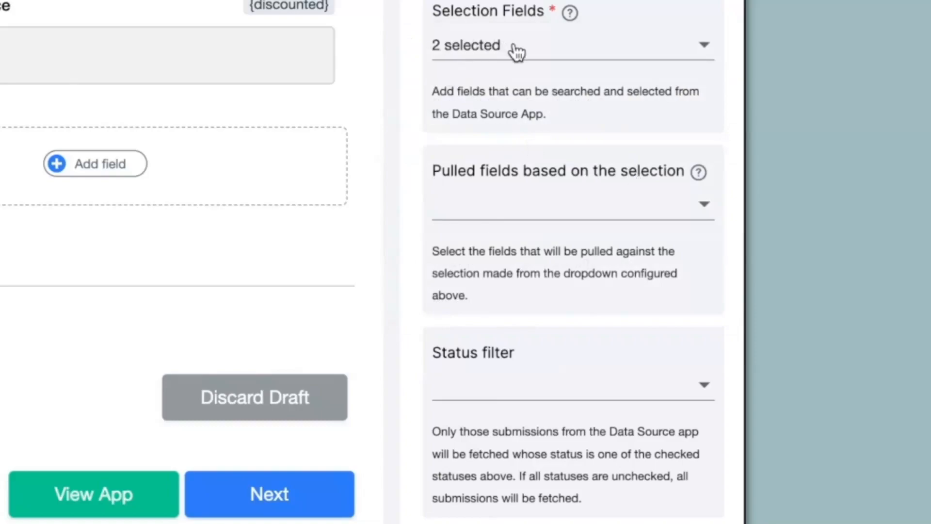
Pull Brand, User Ratings and Product Image into the form and save the lookup
left_click(487, 206)
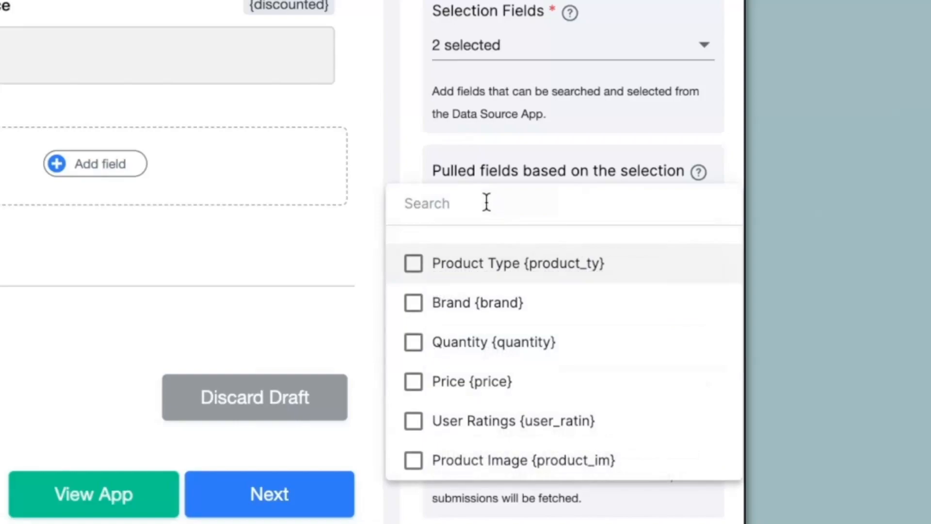
left_click(421, 305)
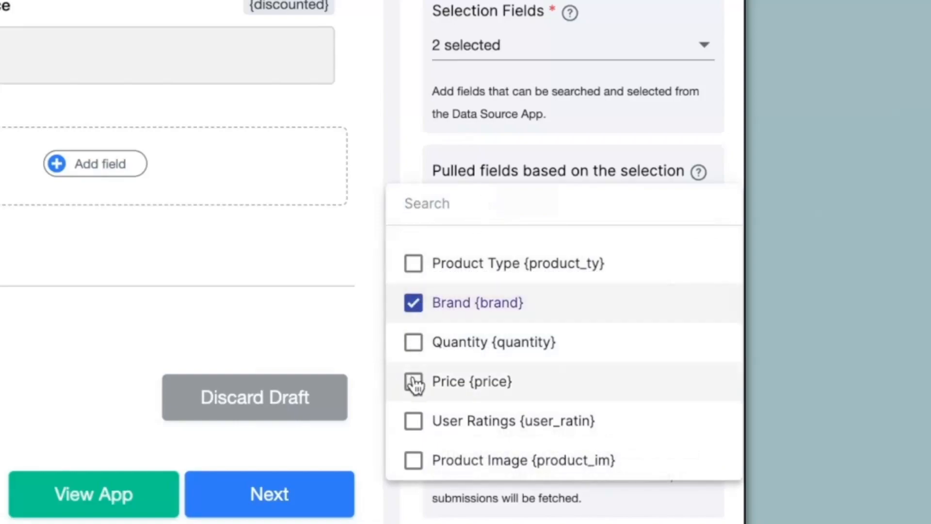
left_click(413, 421)
scroll(412, 447, "down", 1)
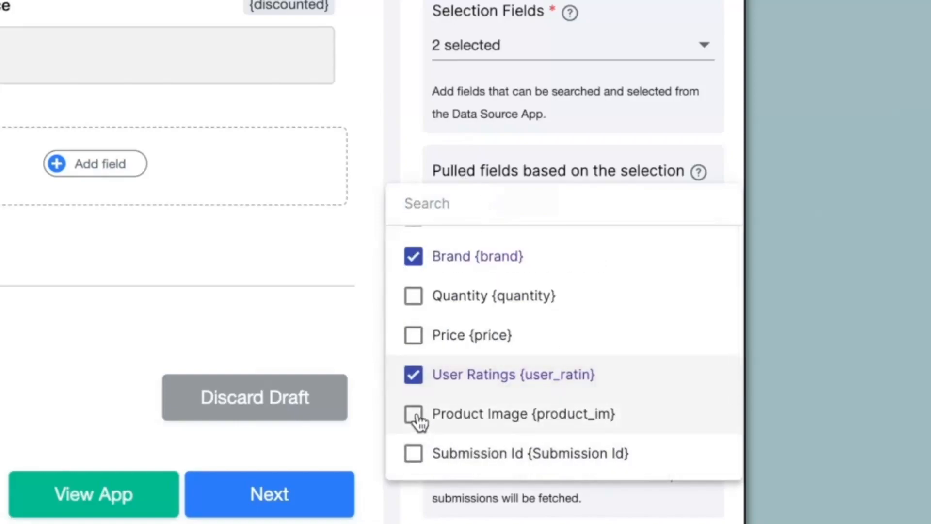
left_click(418, 418)
scroll(420, 425, "down", 1)
left_click(403, 158)
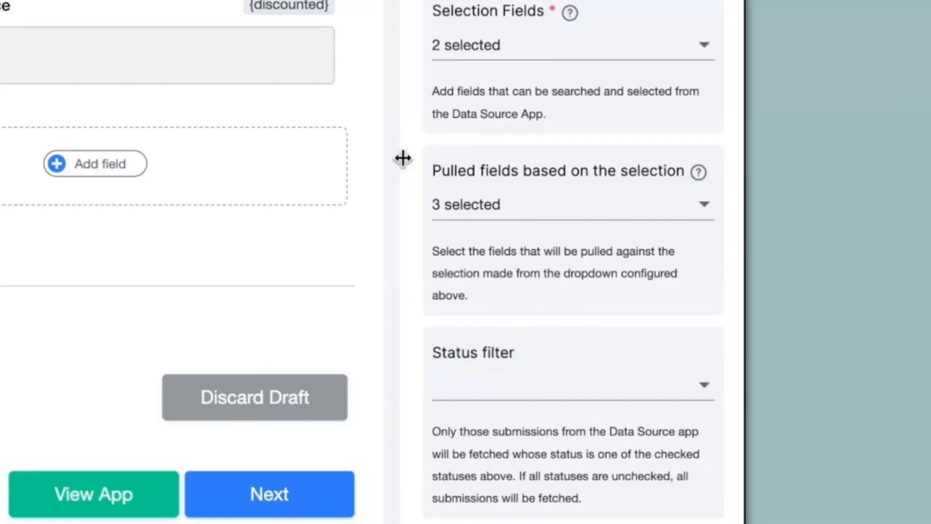
scroll(583, 214, "down", 5)
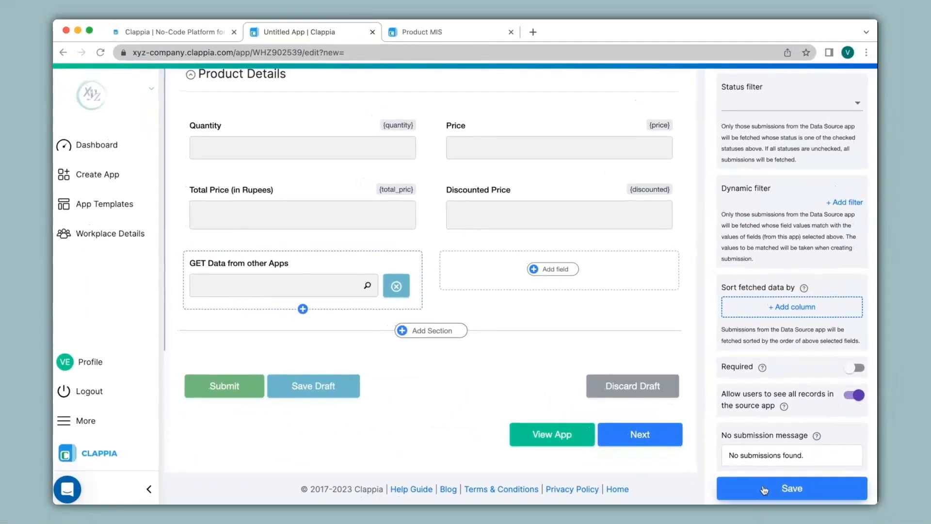
left_click(765, 489)
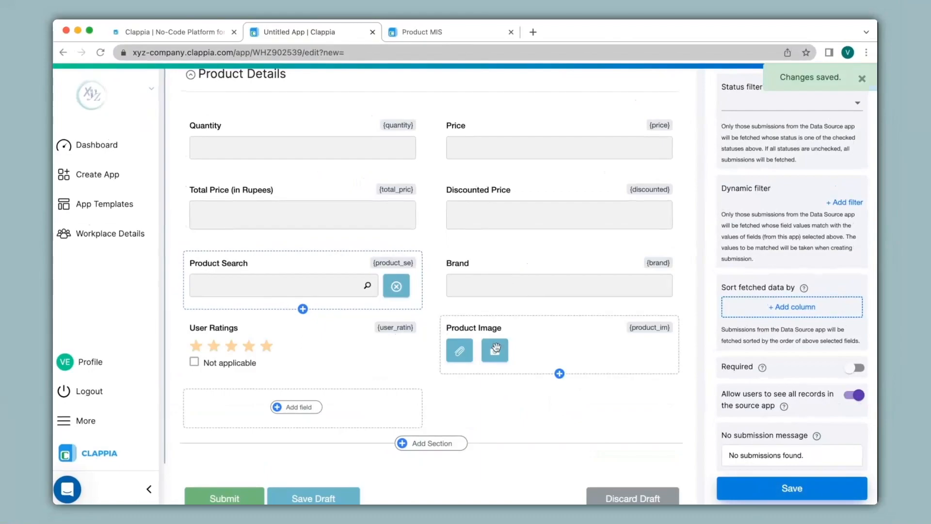
scroll(496, 347, "up", 10)
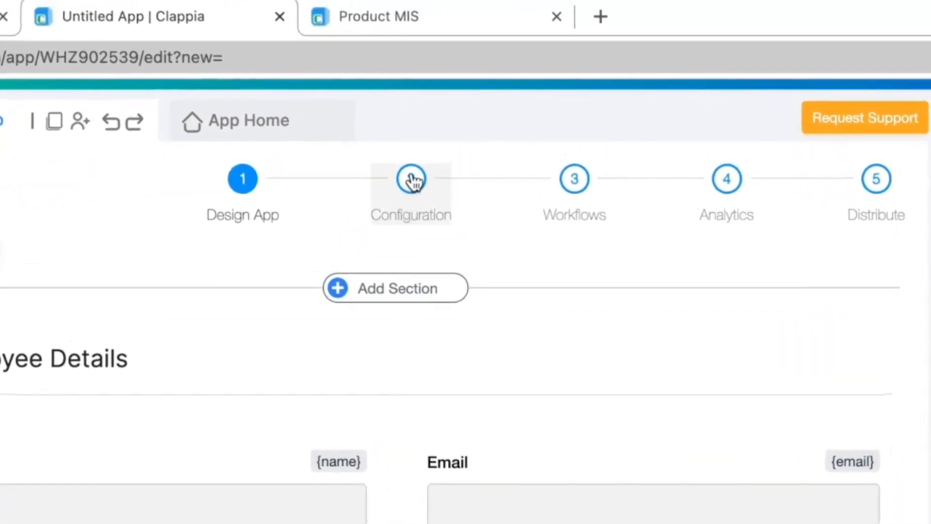
In Configuration, add Approved and Rejected statuses alongside SUBMITTED and save the list
left_click(415, 160)
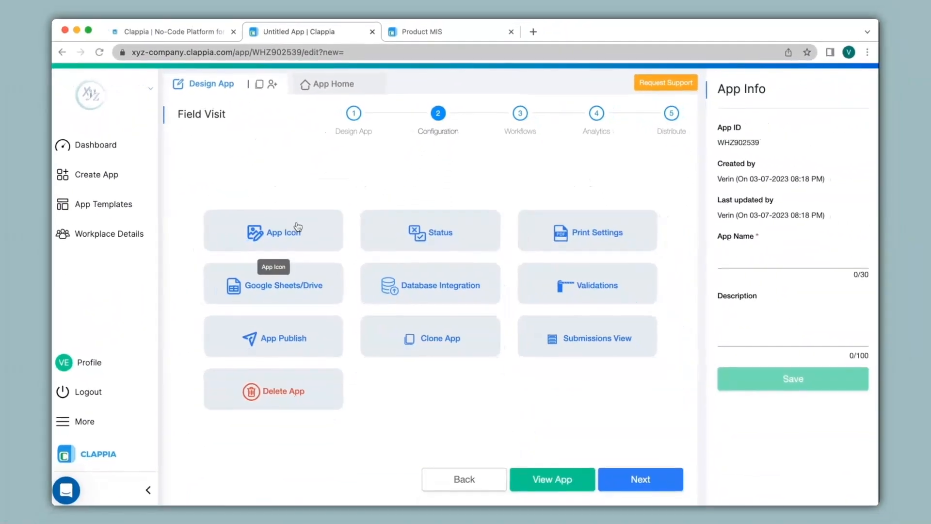
left_click(153, 378)
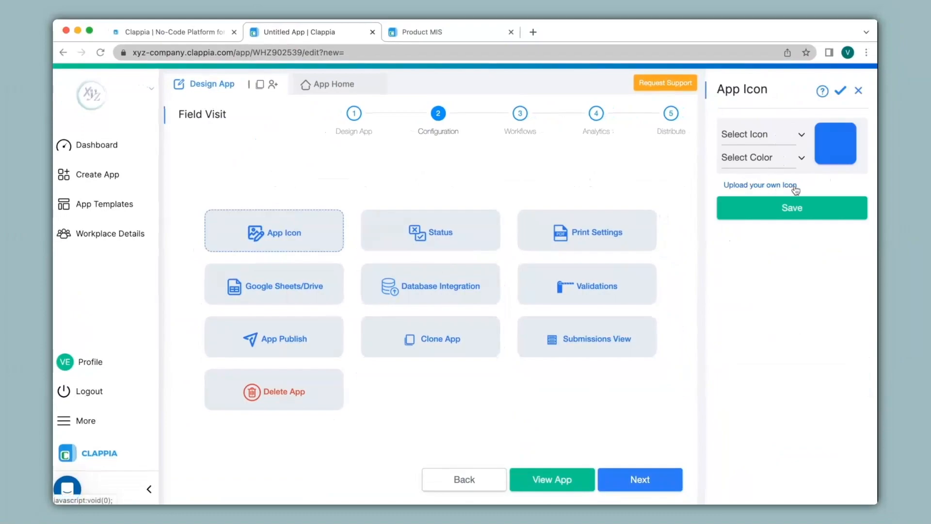
left_click(446, 238)
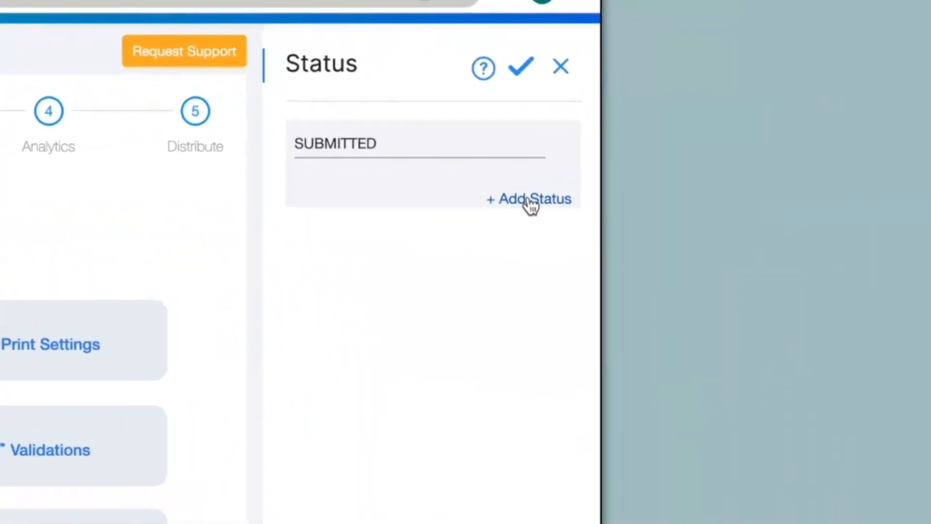
left_click(842, 158)
left_click(448, 206)
type("Approved")
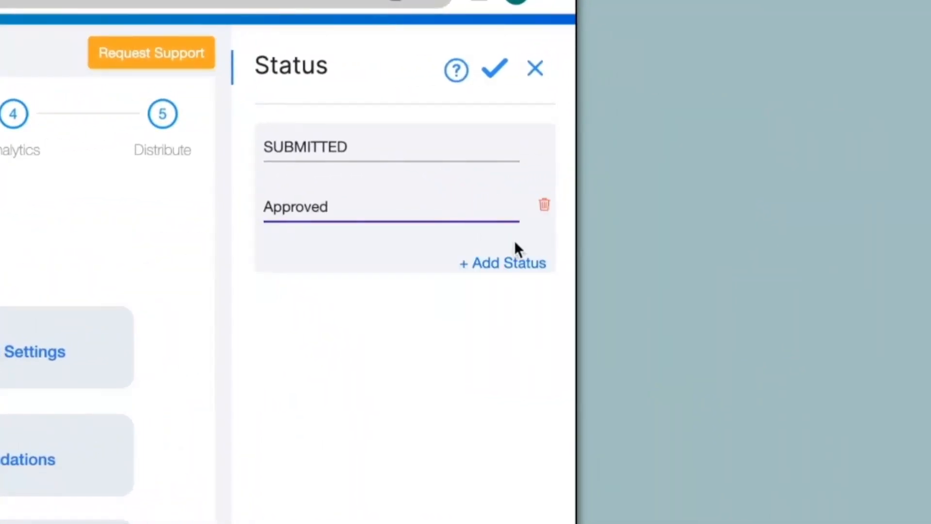
left_click(530, 269)
left_click(410, 267)
type("Rejected")
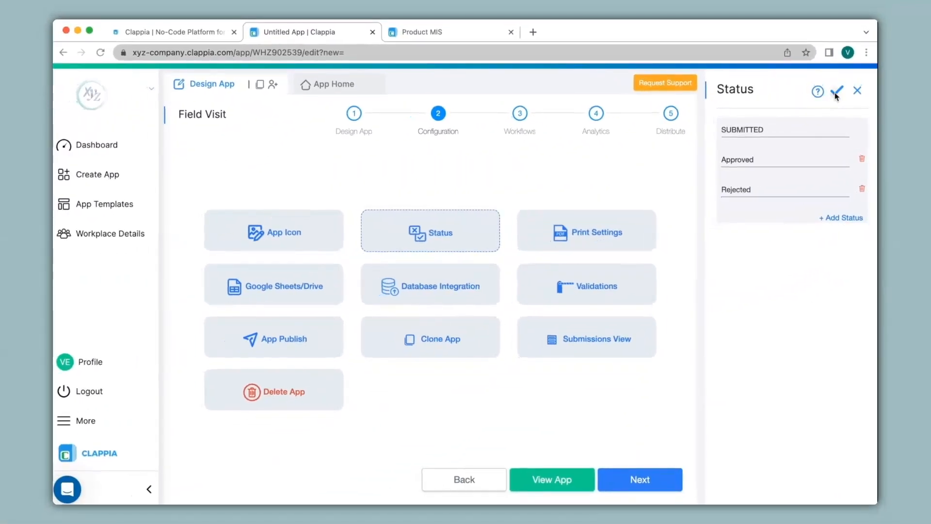
left_click(495, 68)
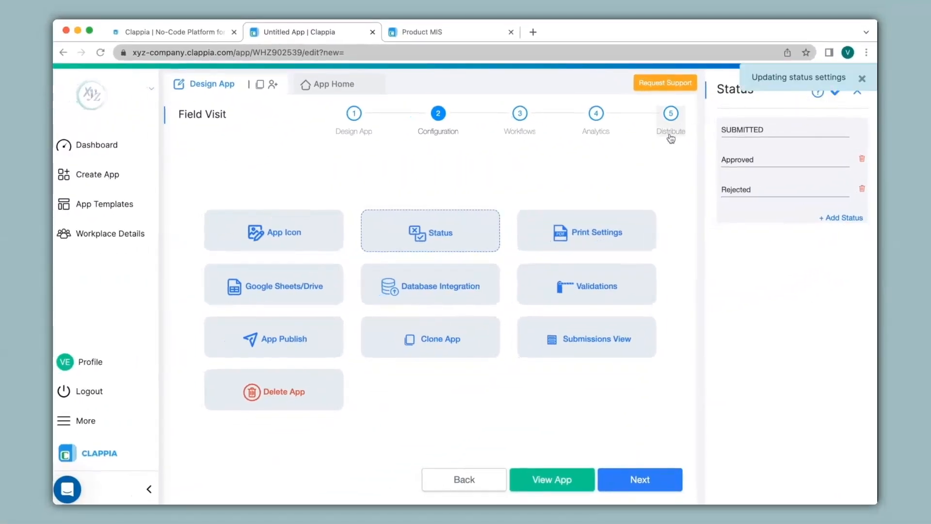
left_click(606, 225)
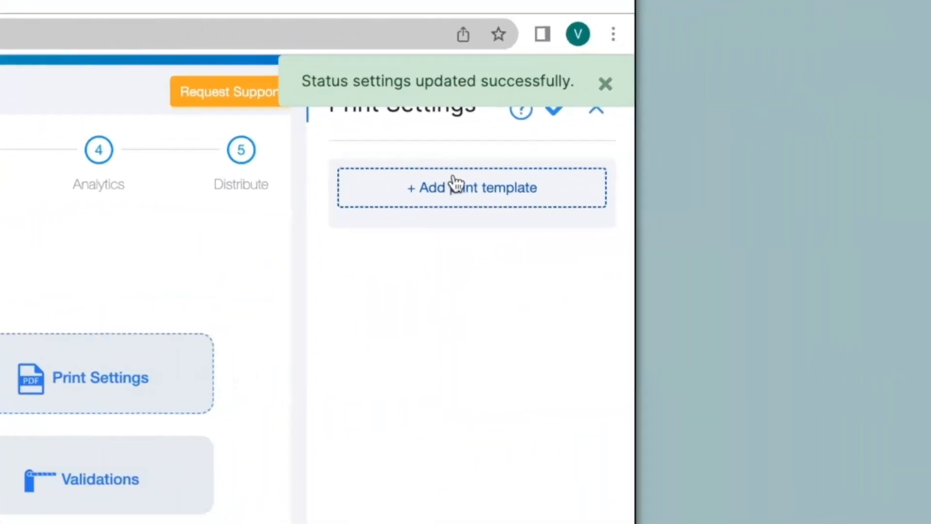
left_click(779, 131)
triple_click(763, 129)
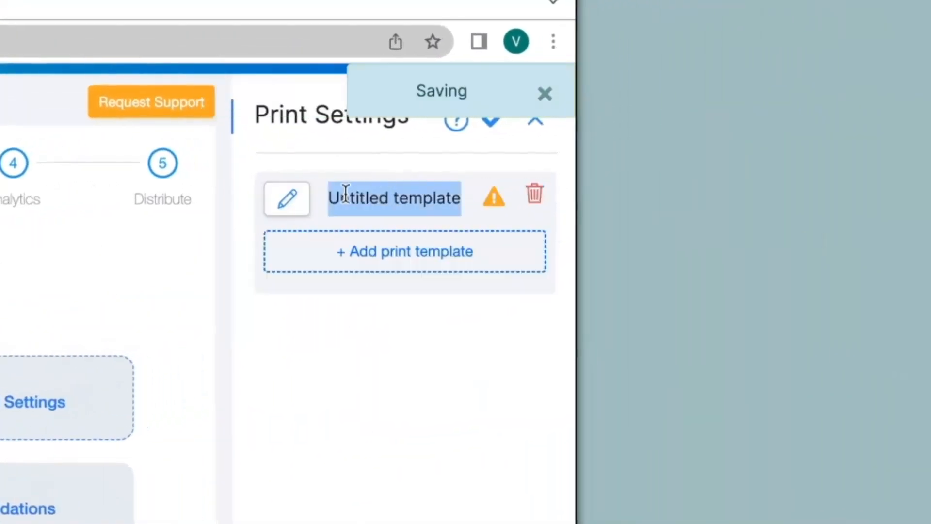
left_click(293, 200)
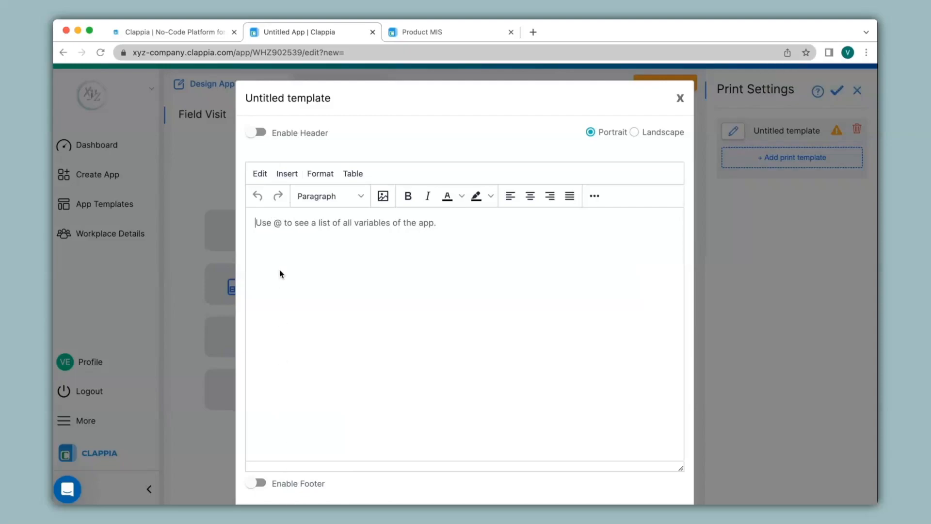
type("Text")
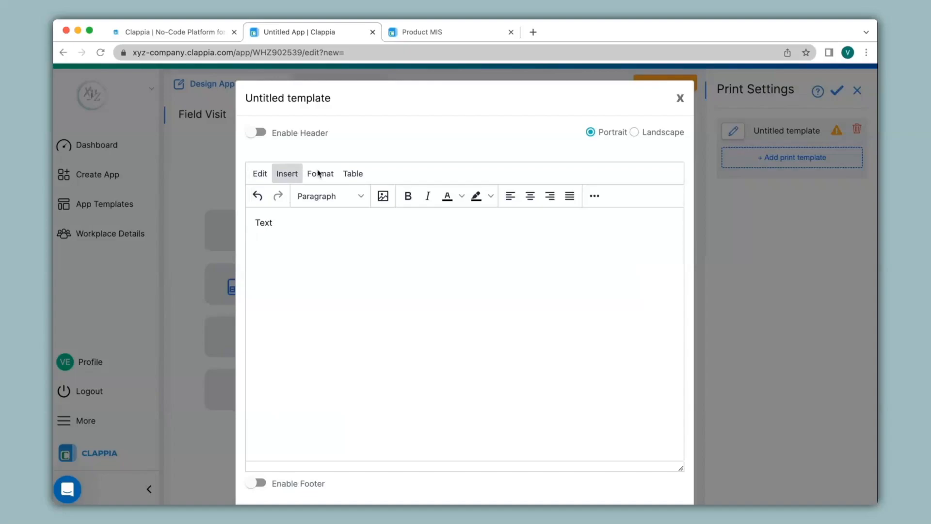
left_click(354, 174)
mouse_move(373, 205)
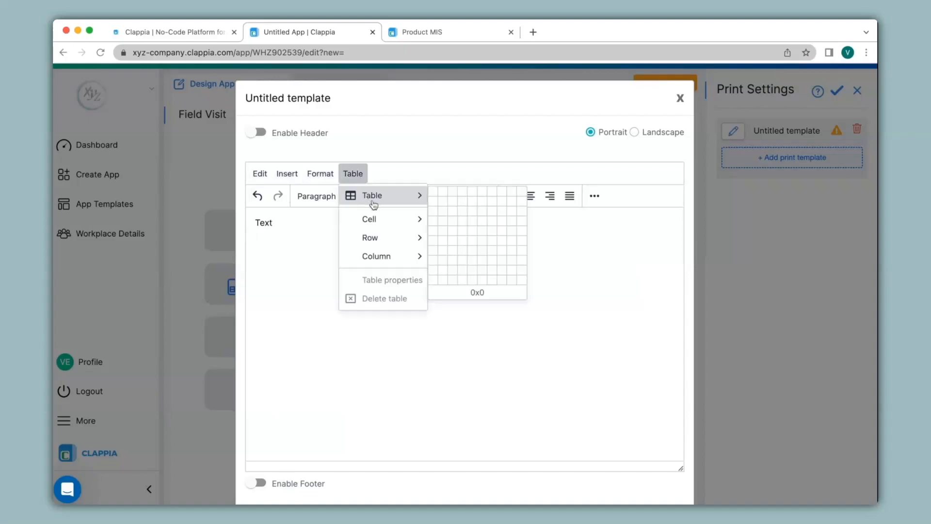
left_click(467, 212)
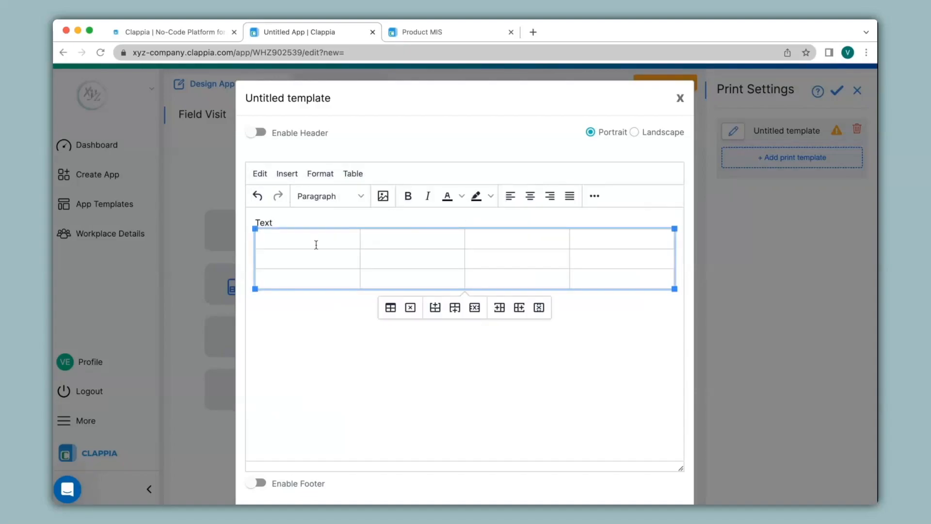
type("@")
type("name")
scroll(453, 269, "down", 3)
left_click(619, 465)
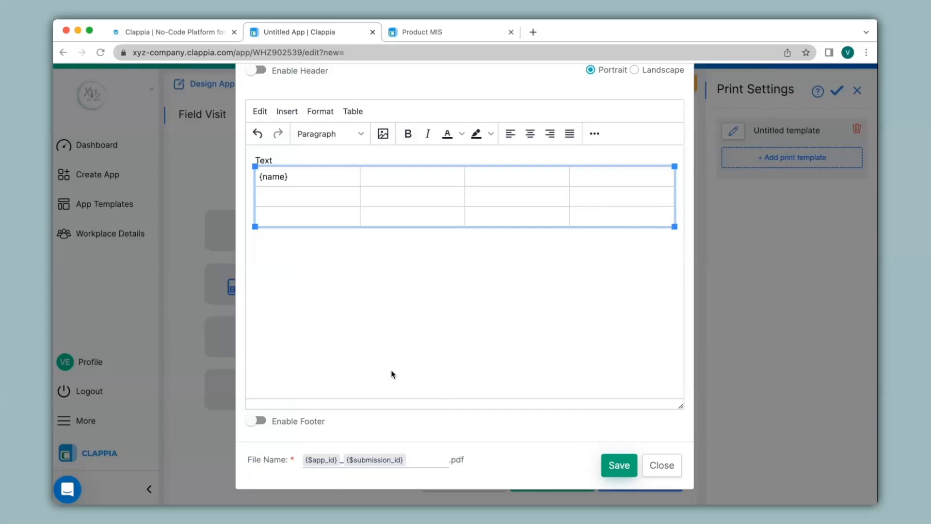
left_click(662, 466)
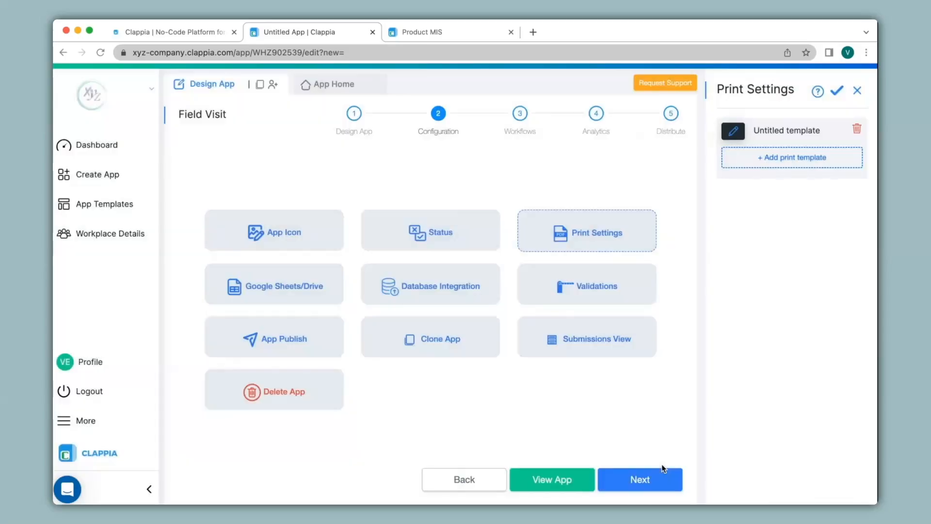
Look at the Google Sheets/Drive sync settings, then go to step 3 Workflows
left_click(300, 287)
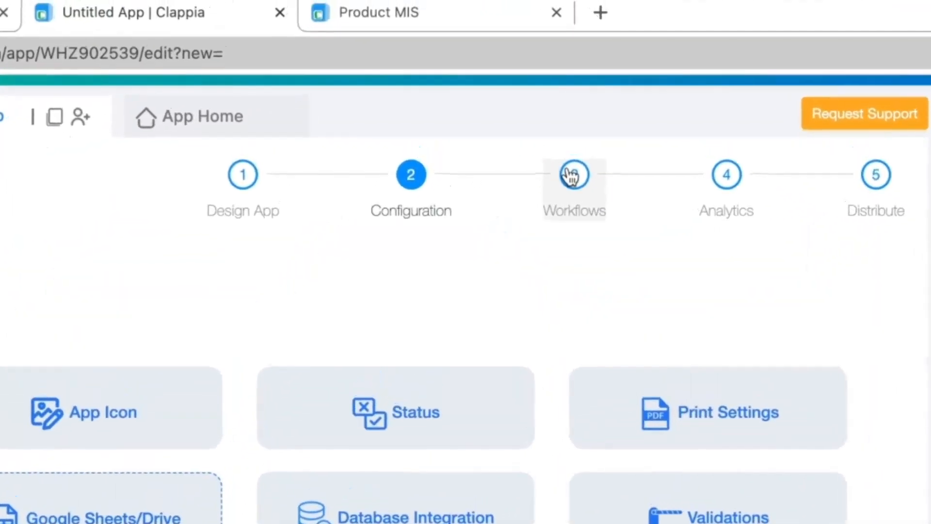
left_click(519, 115)
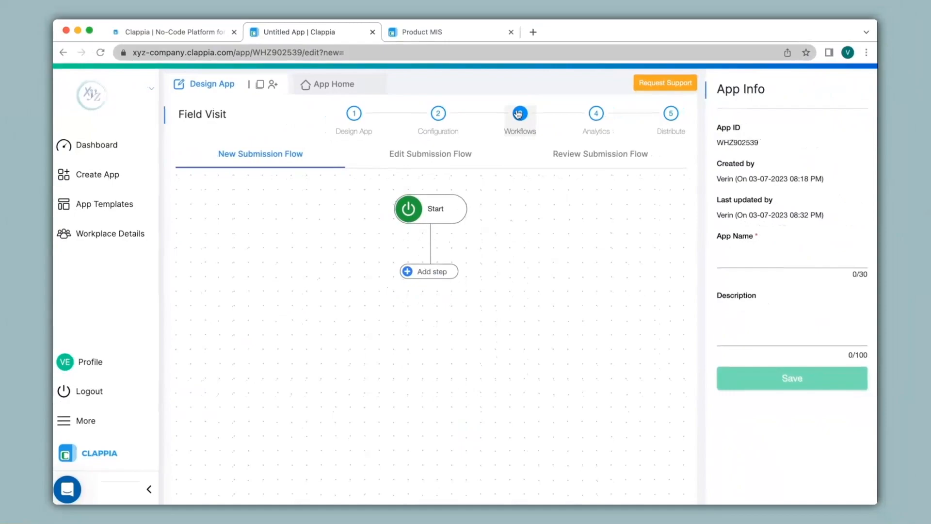
Add Email and If steps after the Start node
left_click(433, 267)
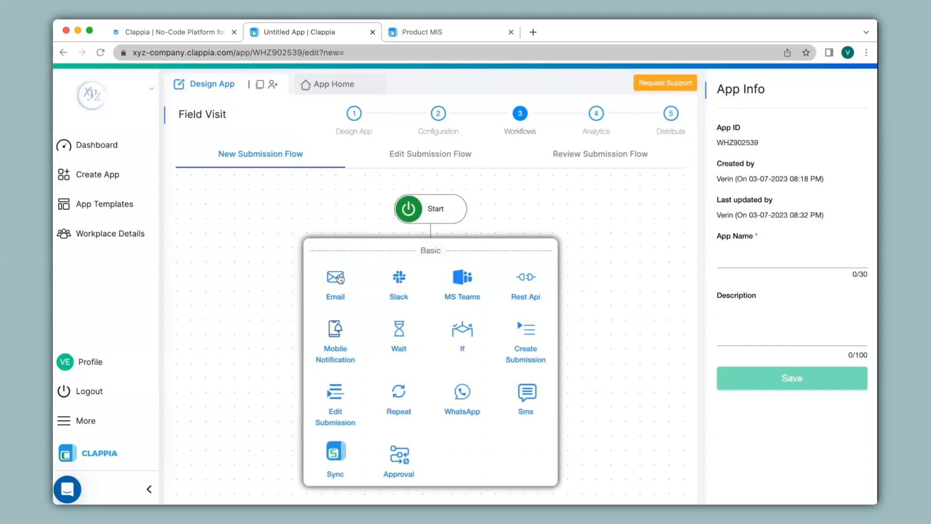
left_click(336, 277)
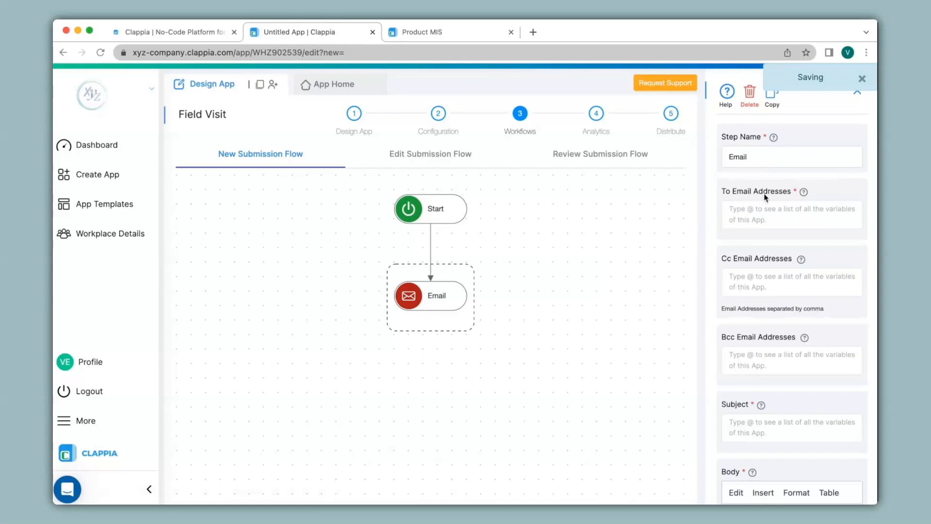
scroll(772, 228, "down", 5)
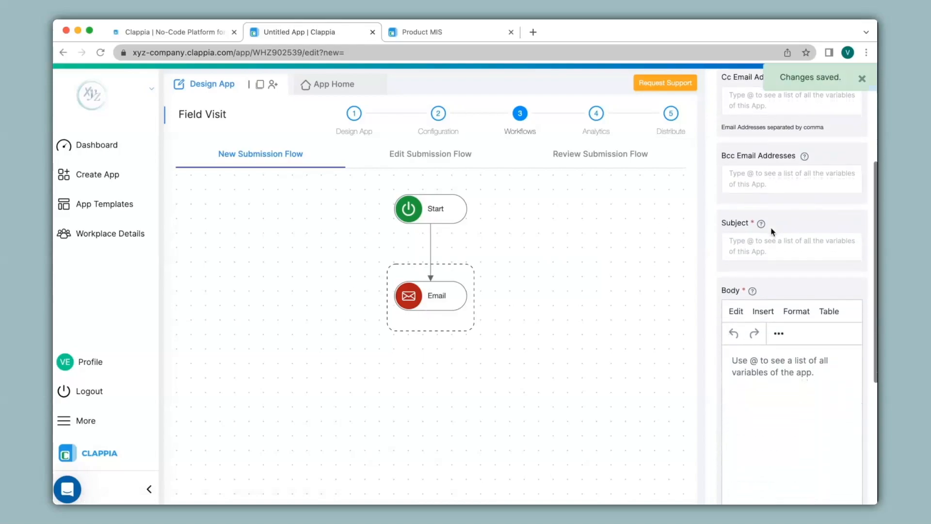
left_click(441, 219)
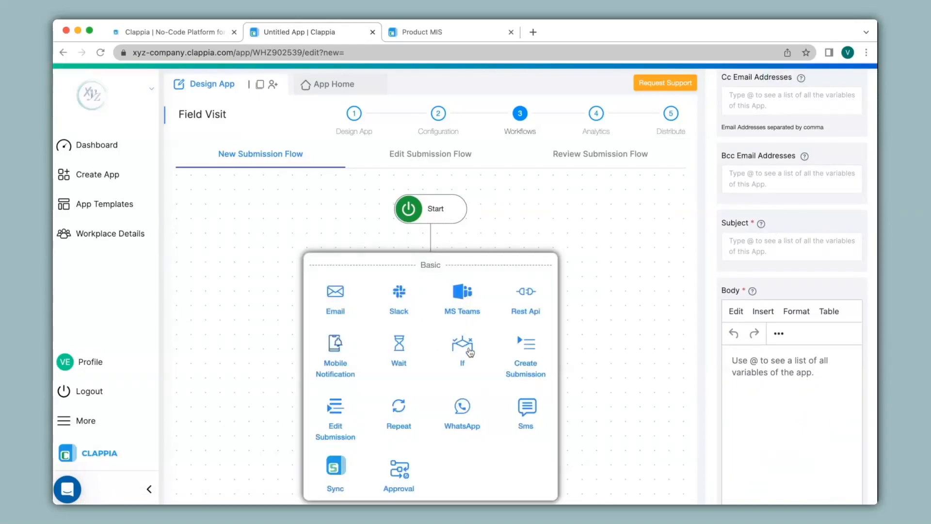
left_click(463, 346)
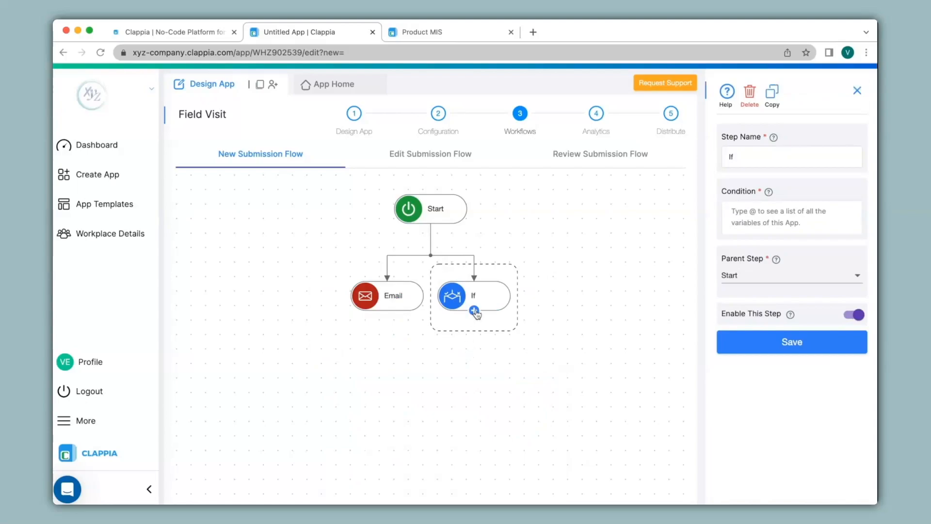
Add WhatsApp and Wait steps under If, then an Approval step under Wait
left_click(474, 311)
scroll(444, 403, "down", 2)
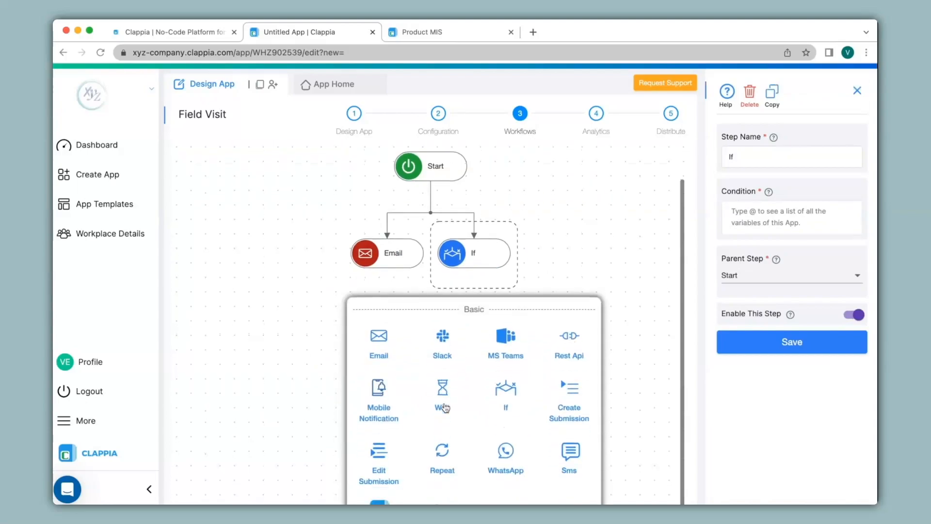
left_click(503, 458)
mouse_move(475, 311)
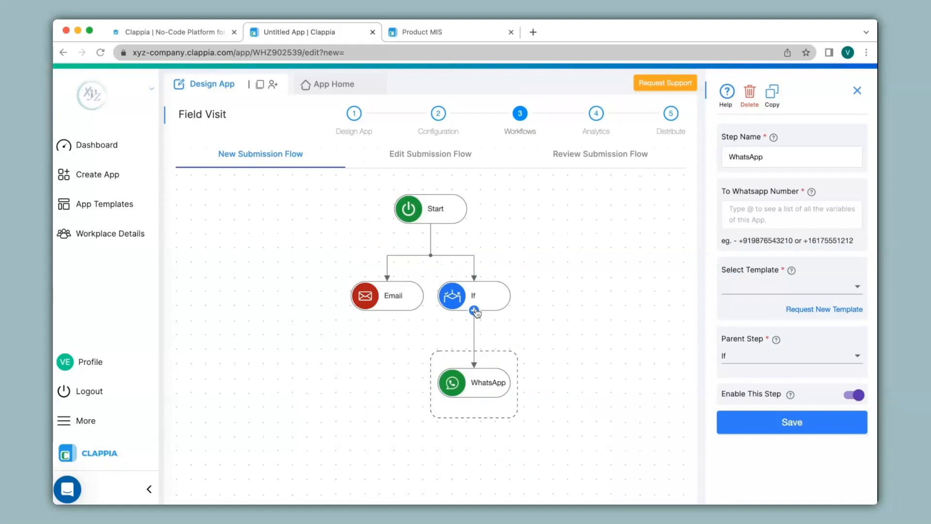
left_click(475, 310)
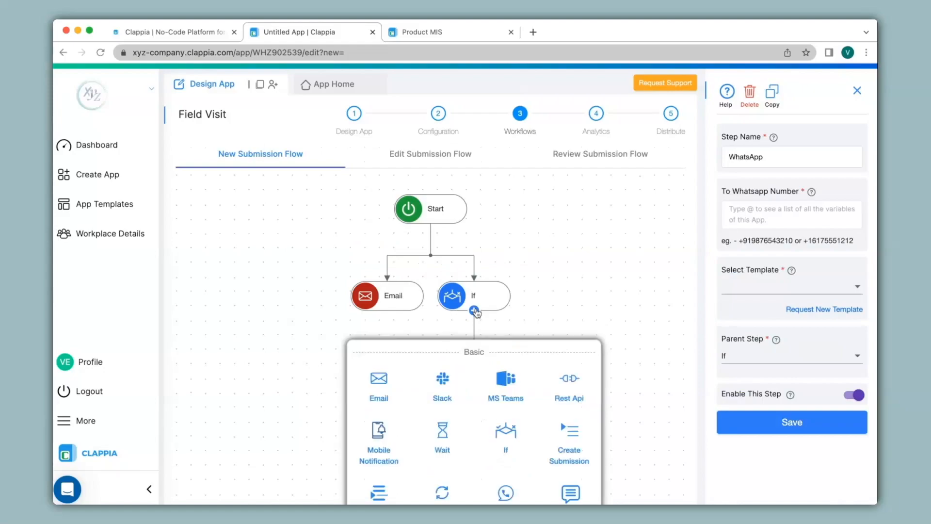
left_click(446, 446)
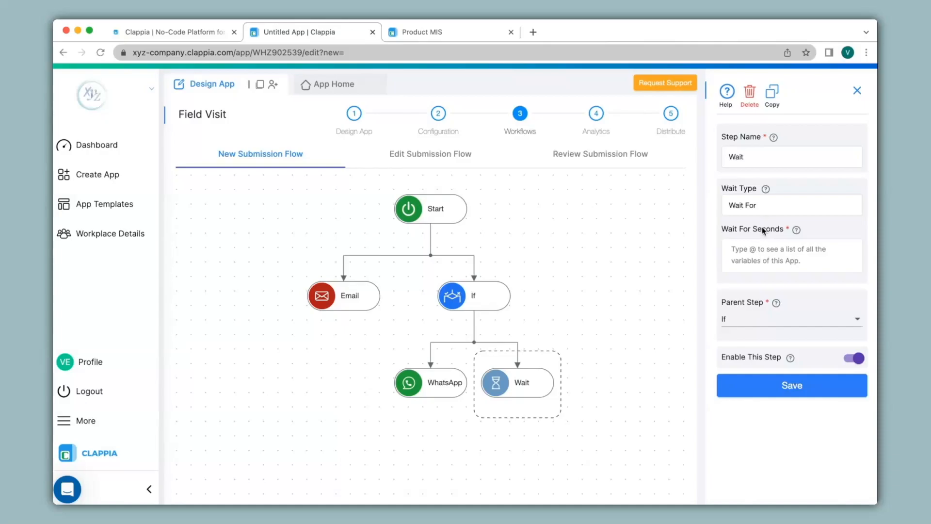
left_click(517, 397)
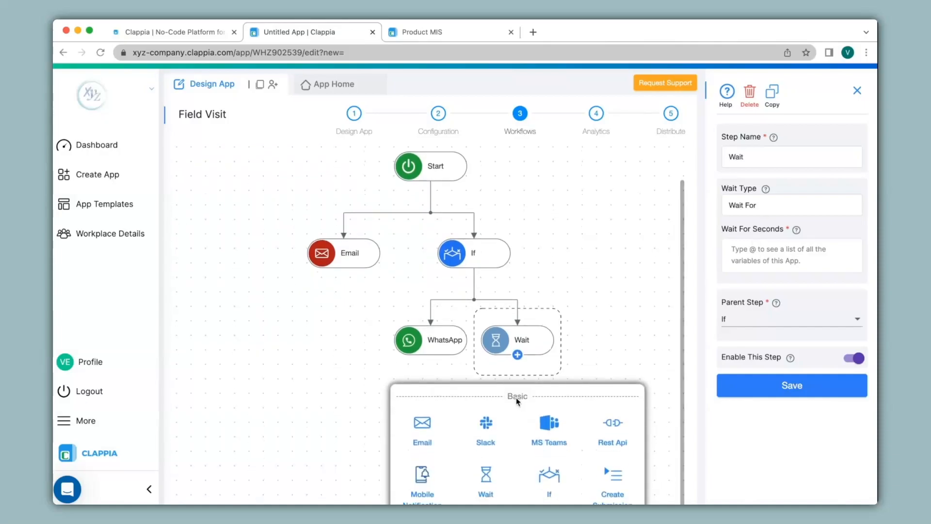
scroll(518, 400, "down", 4)
left_click(498, 396)
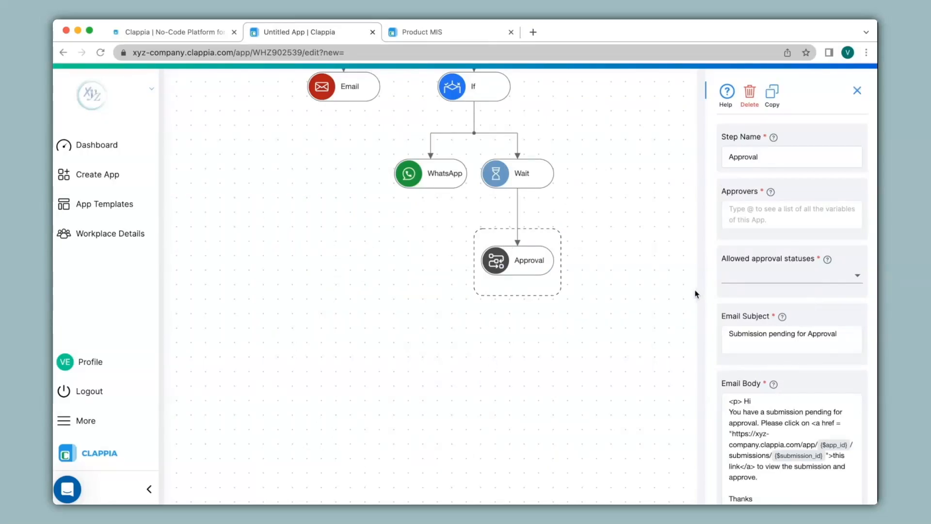
scroll(695, 293, "up", 4)
scroll(696, 293, "up", 2)
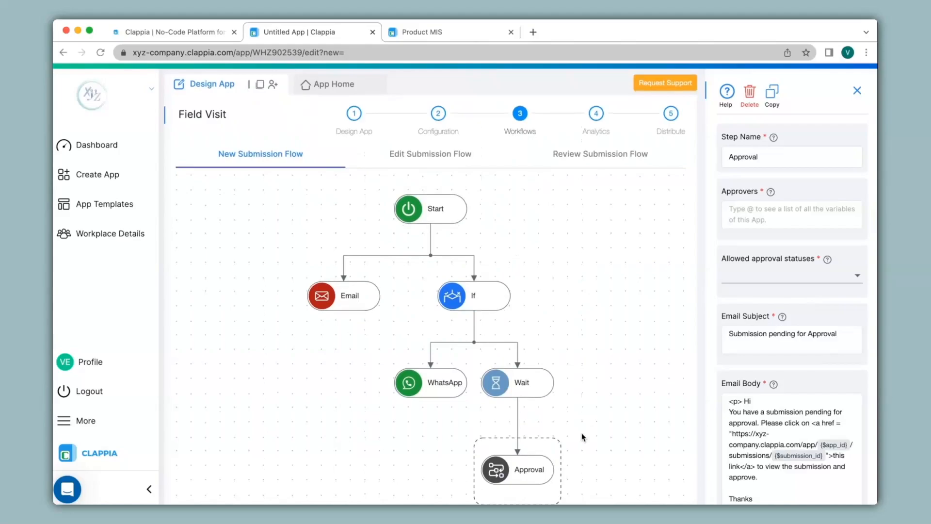
Add a Pie Chart to the Analytics live dashboard
left_click(596, 115)
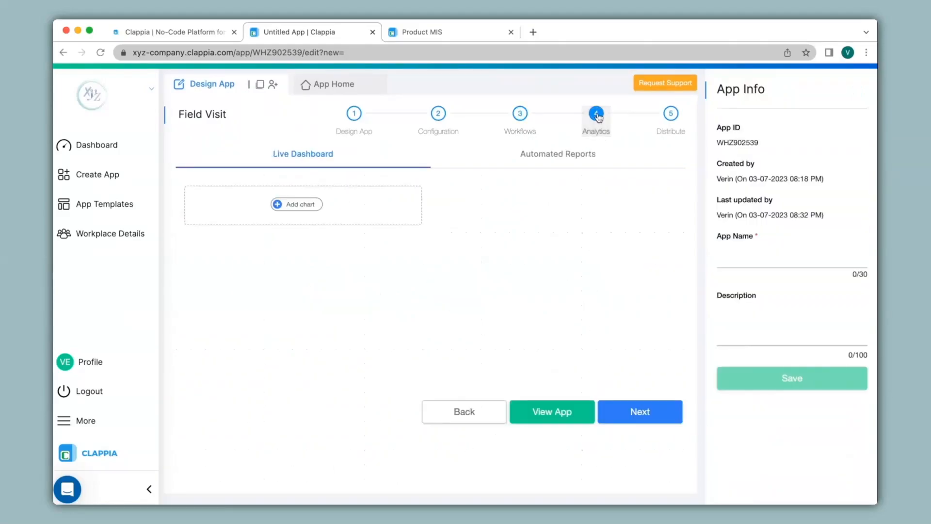
left_click(297, 204)
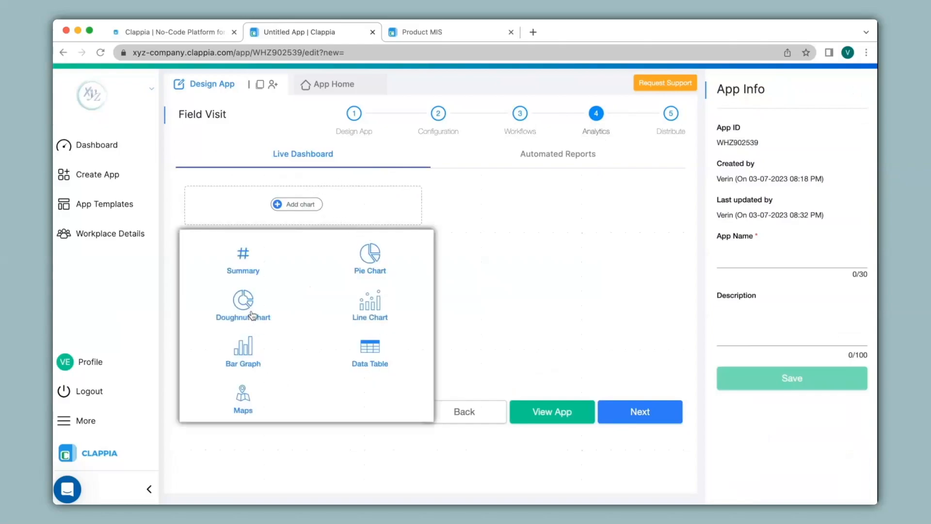
left_click(365, 275)
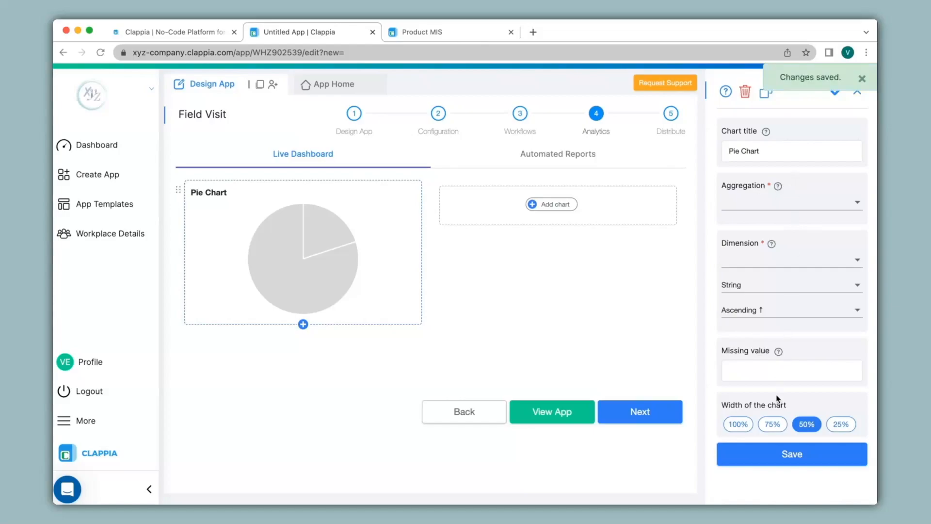
Create an Untitled automated report with Daily frequency, then go to the Distribute stage
left_click(570, 158)
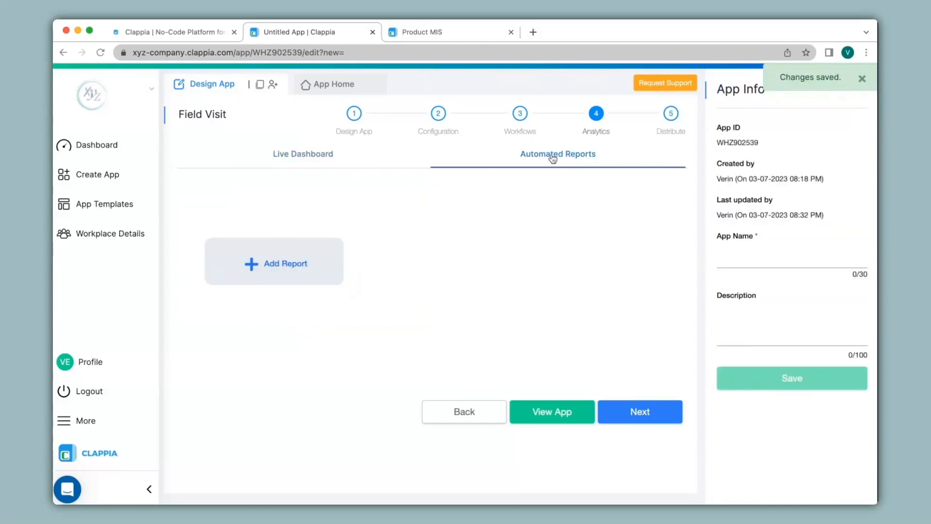
left_click(270, 266)
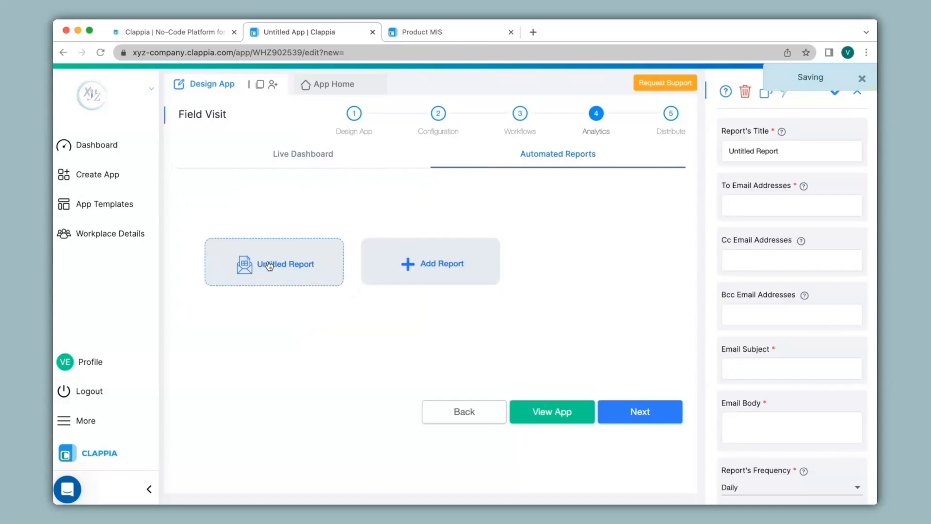
left_click(794, 206)
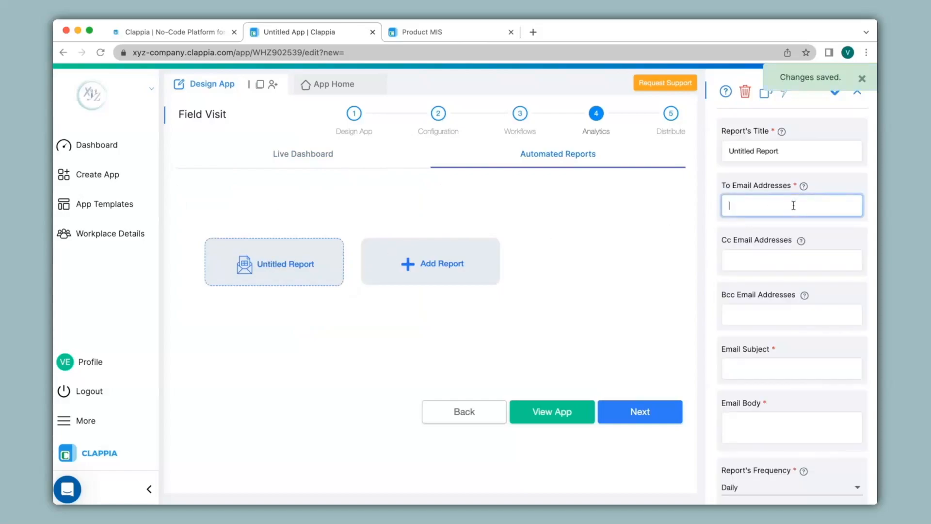
scroll(794, 209, "down", 5)
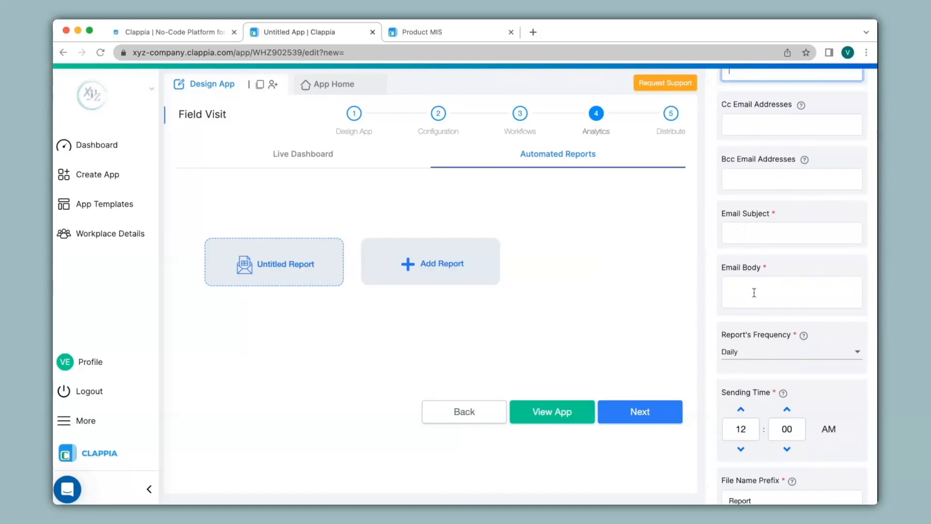
scroll(754, 293, "down", 1)
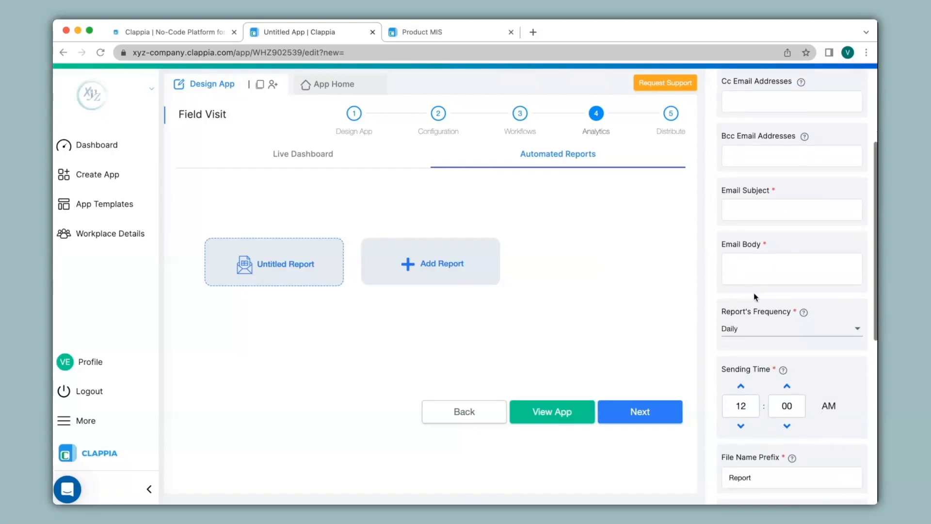
left_click(767, 331)
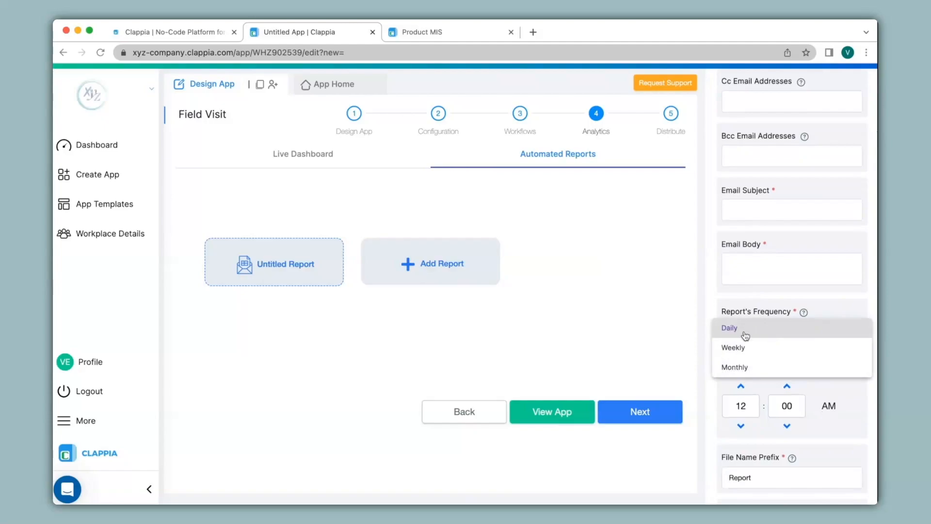
left_click(701, 366)
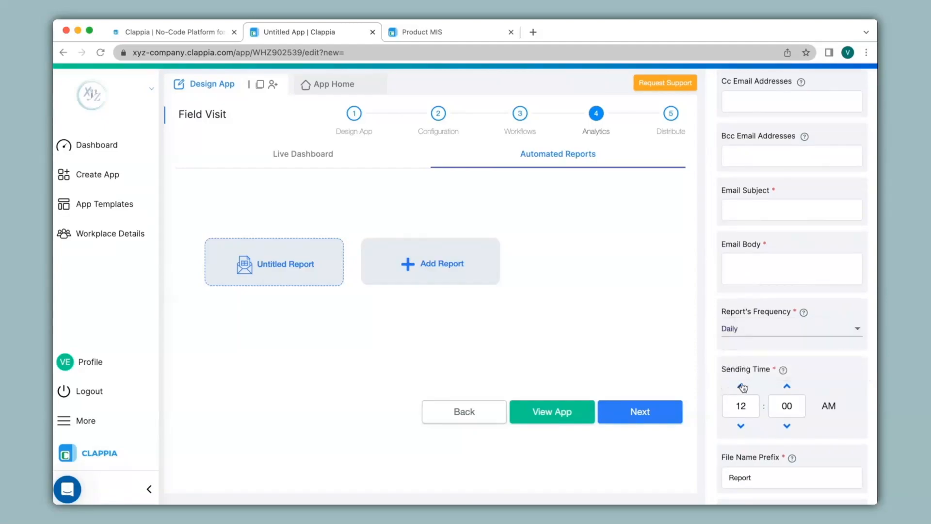
scroll(763, 383, "down", 6)
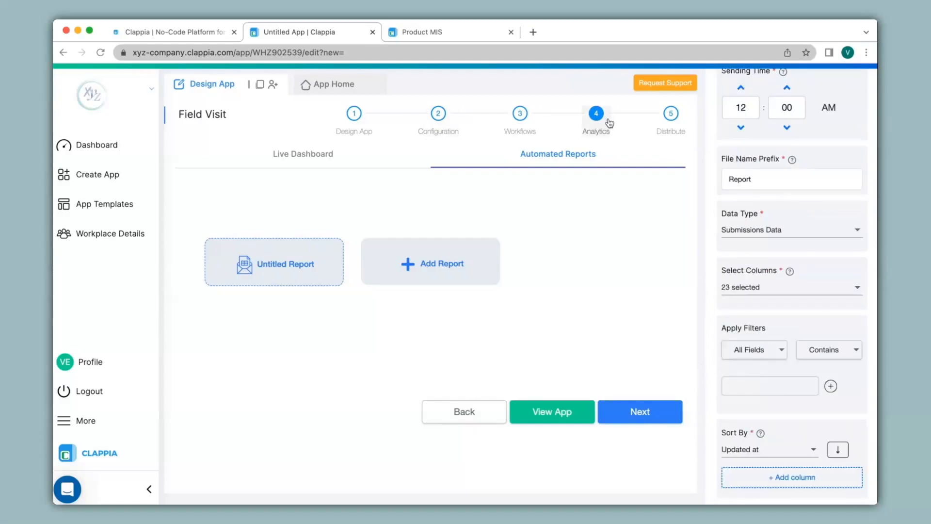
left_click(610, 123)
left_click(670, 113)
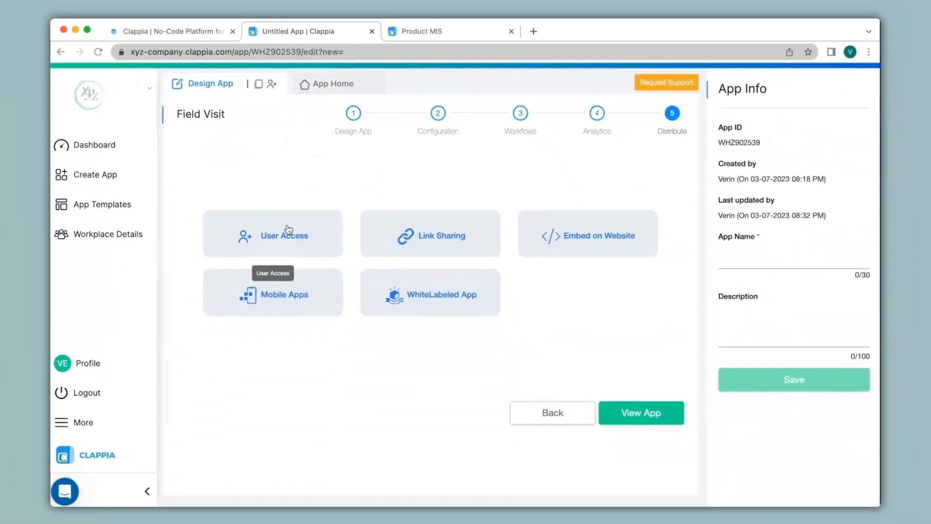
Grant the first teammate access to Field Visit, close Permissions unchanged, and return to the Dashboard
left_click(114, 417)
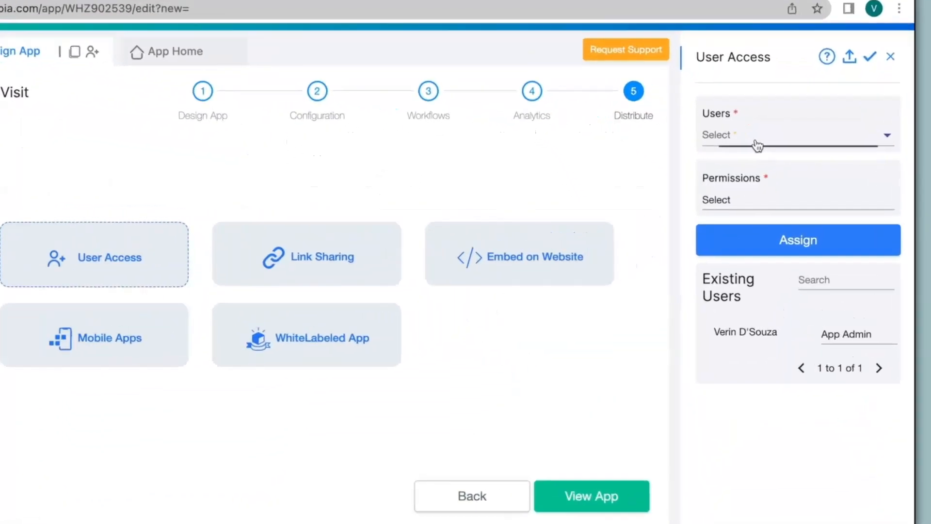
left_click(761, 148)
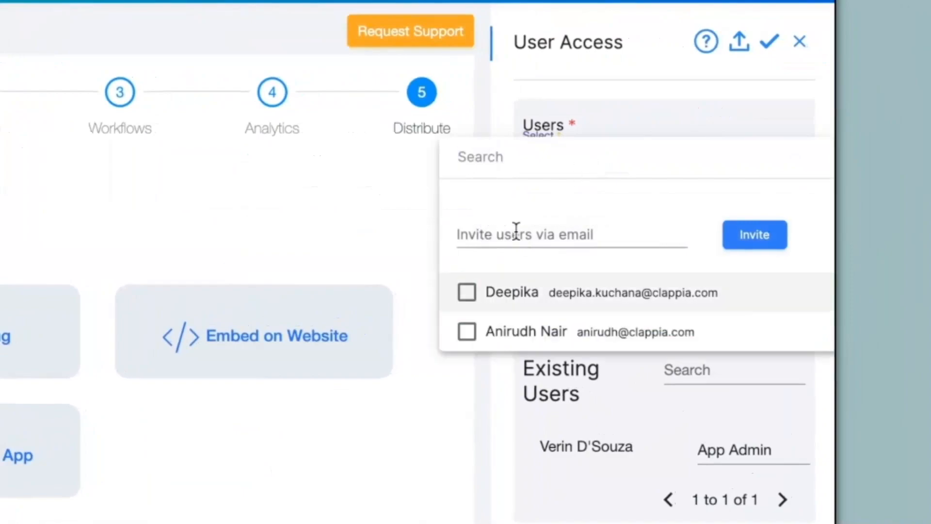
left_click(572, 233)
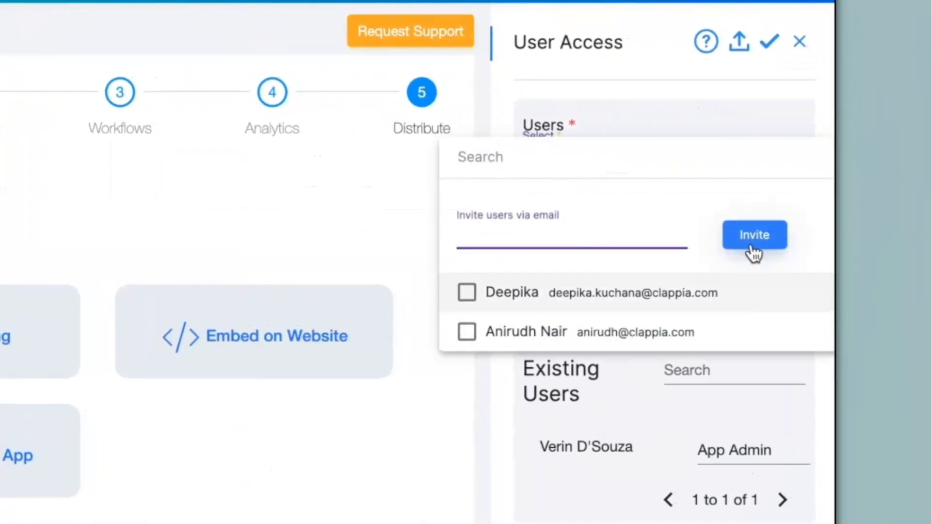
left_click(473, 293)
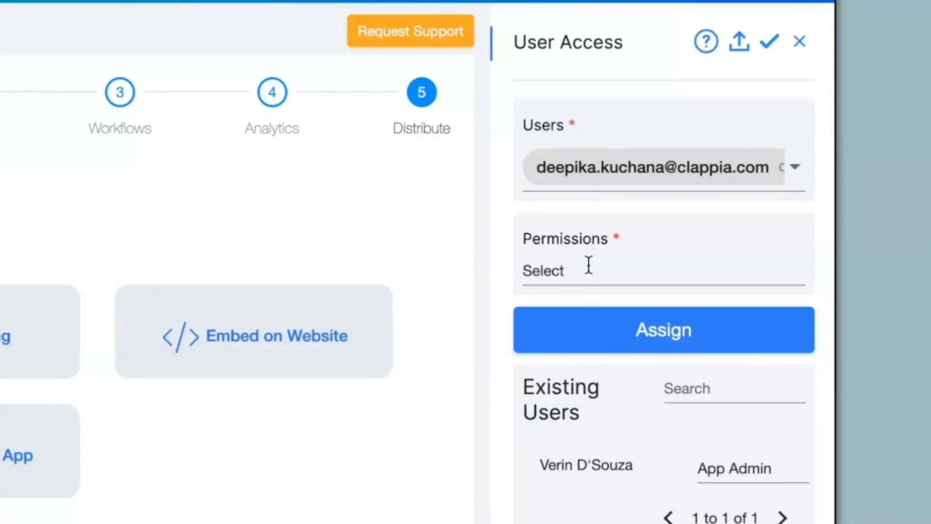
left_click(588, 266)
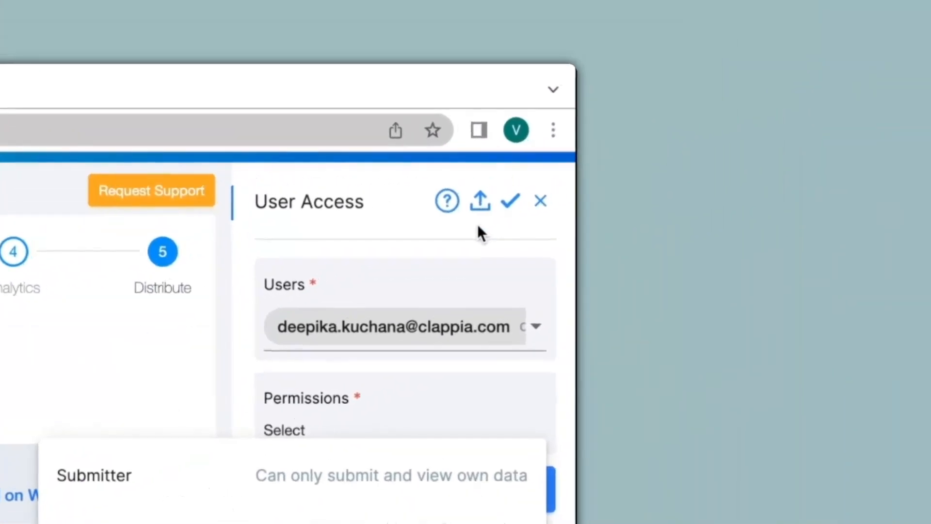
left_click(828, 97)
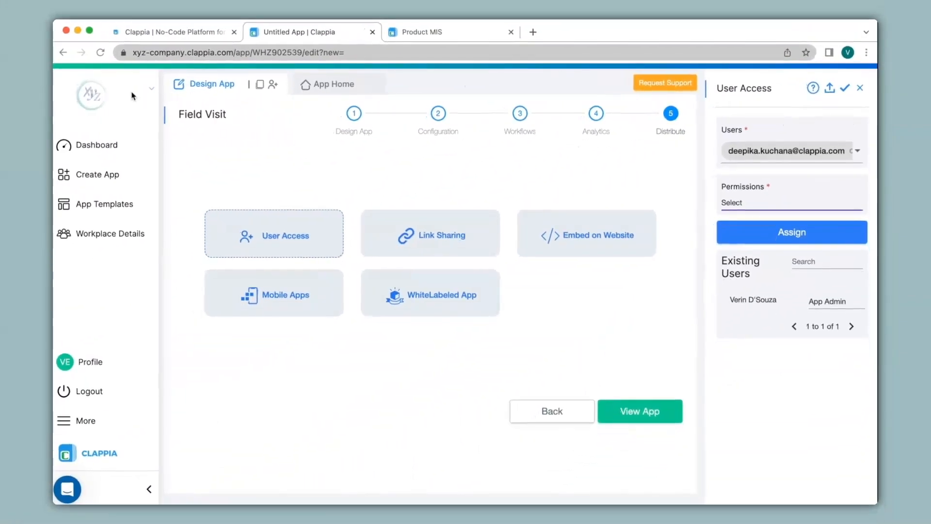
left_click(110, 146)
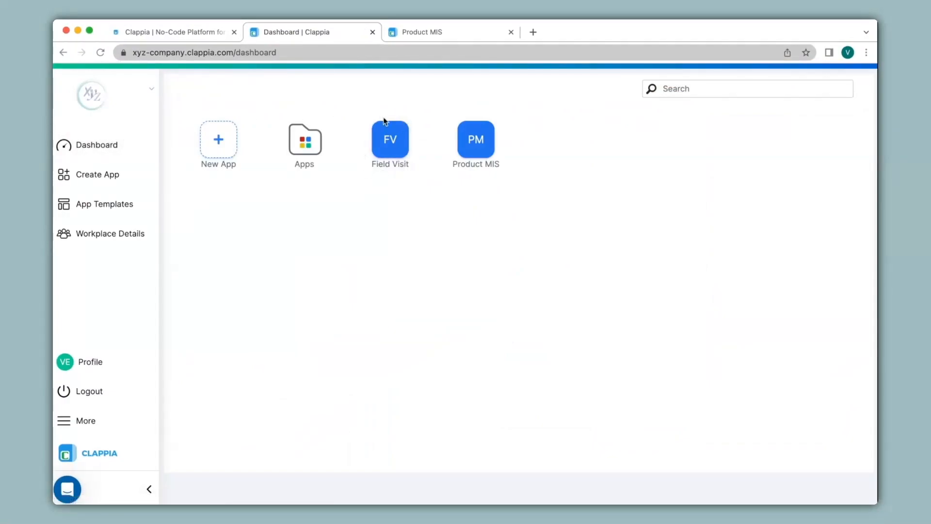
Open the Field Visit app and go to its App Home fill-in form
left_click(390, 143)
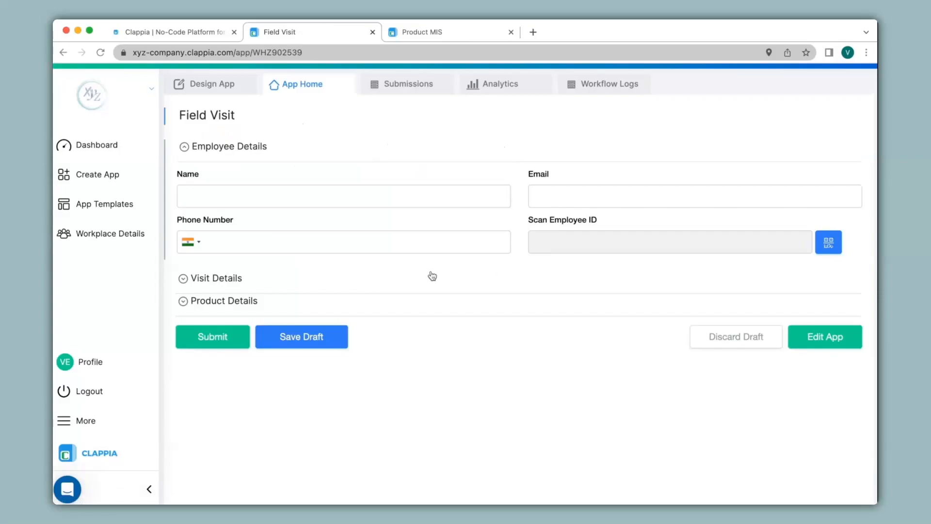
left_click(226, 87)
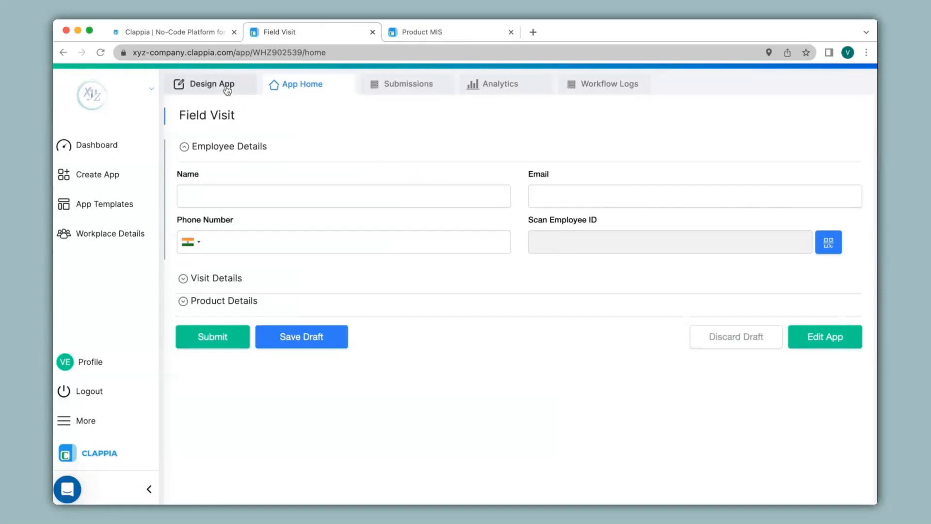
left_click(227, 206)
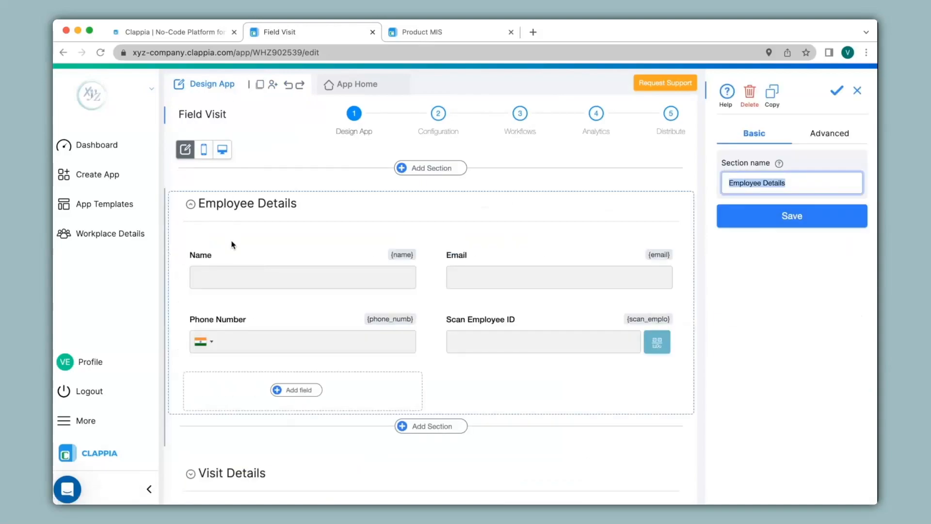
left_click(353, 86)
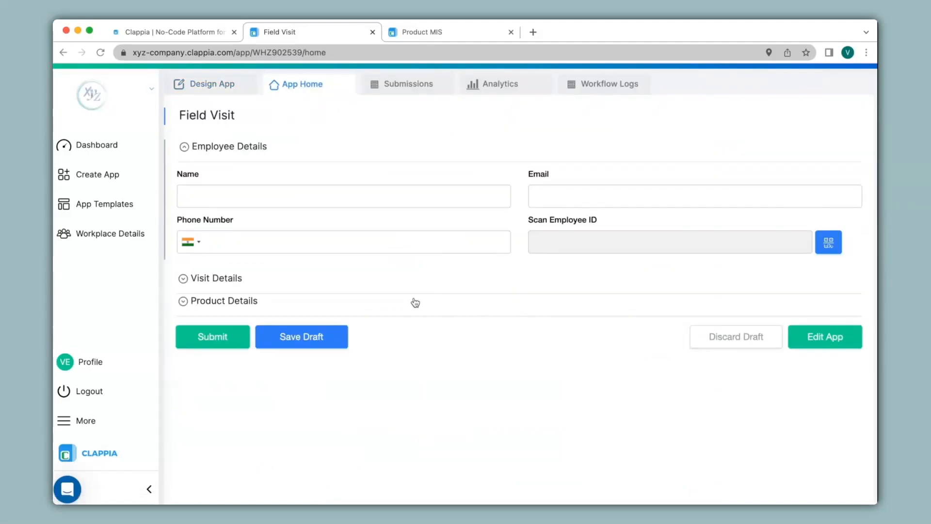
Enter the employee's name, e-mail and phone number, scan the employee ID, and expand Visit Details
left_click(336, 199)
type("Anirudh")
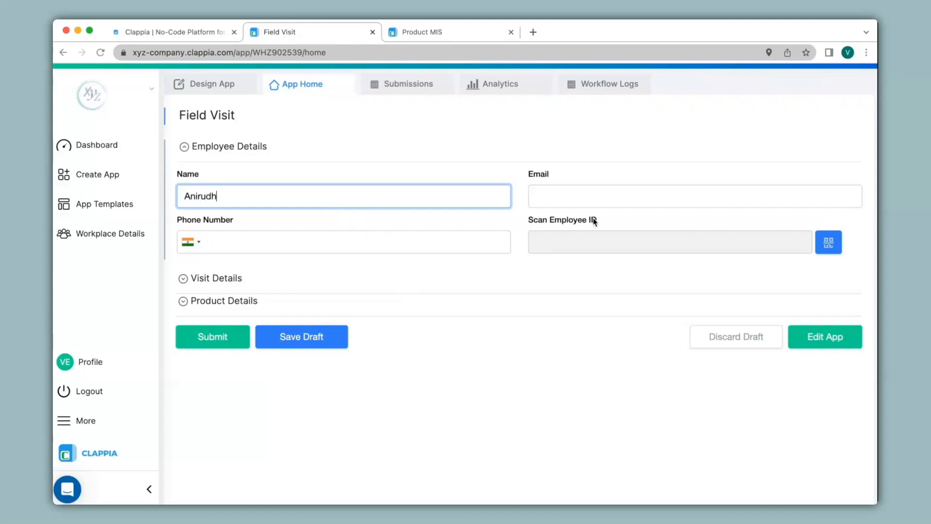
left_click(579, 198)
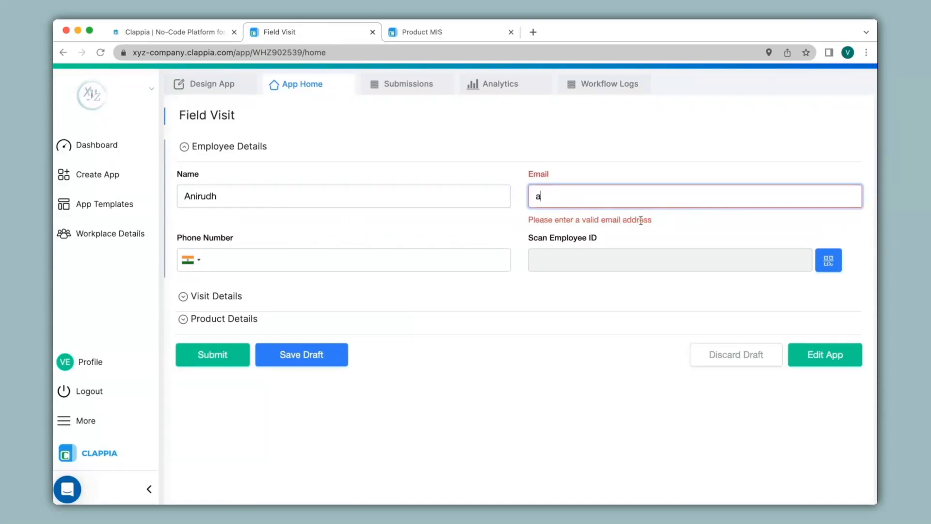
key("Left")
key("Left")
key("Left")
key("Left")
key("Left")
key("Left")
key("Left")
key("Left")
type("a")
left_click(352, 247)
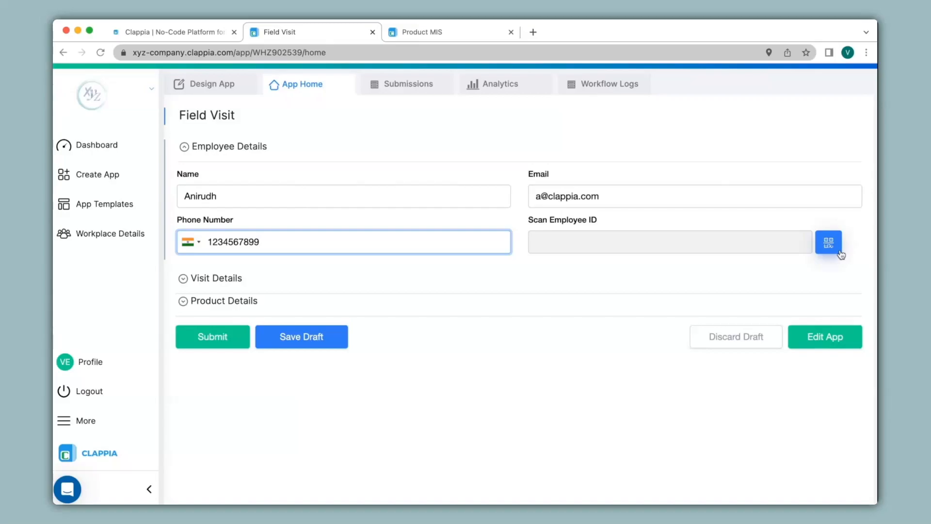
left_click(840, 254)
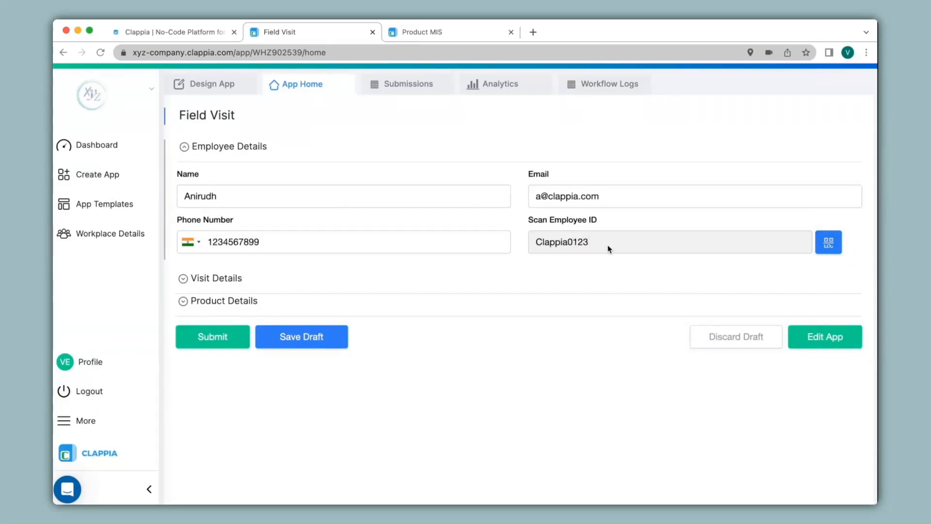
left_click(215, 279)
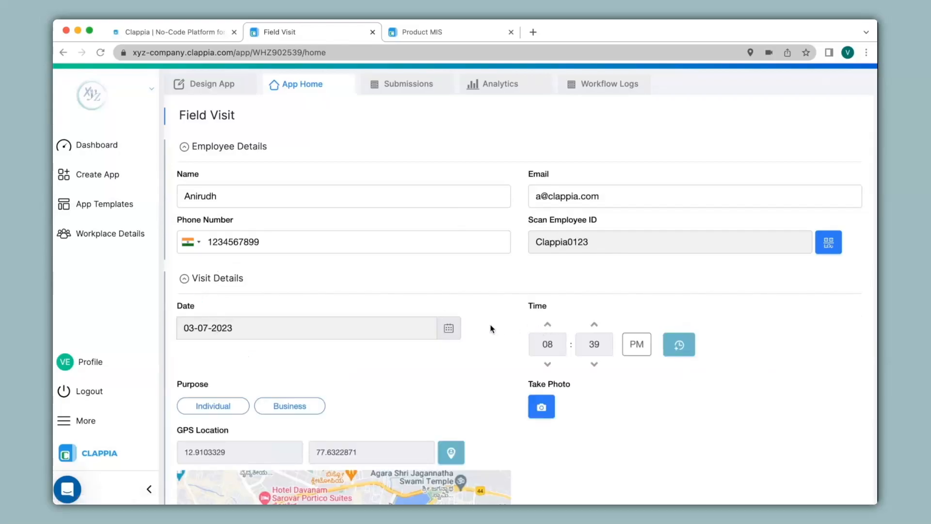
Set Purpose to Business, draw a signature, and capture a visit photo
scroll(490, 324, "down", 3)
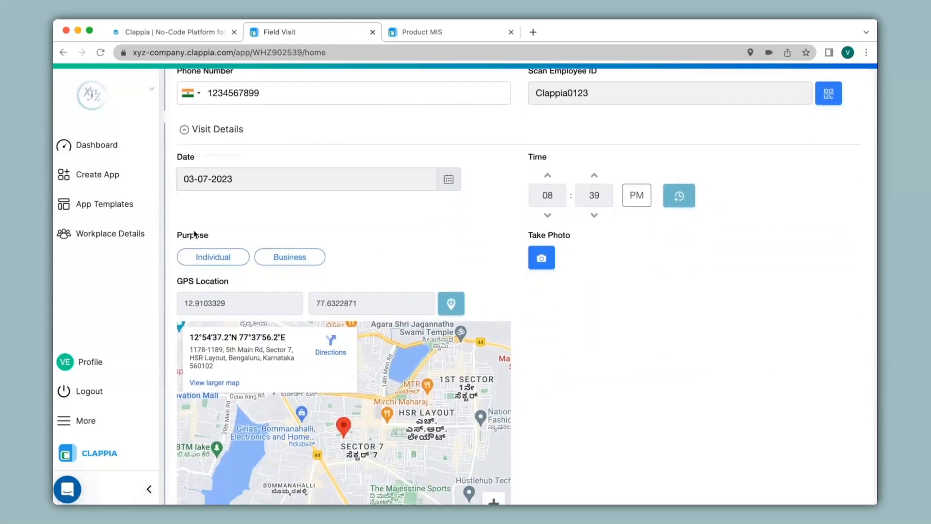
left_click(229, 256)
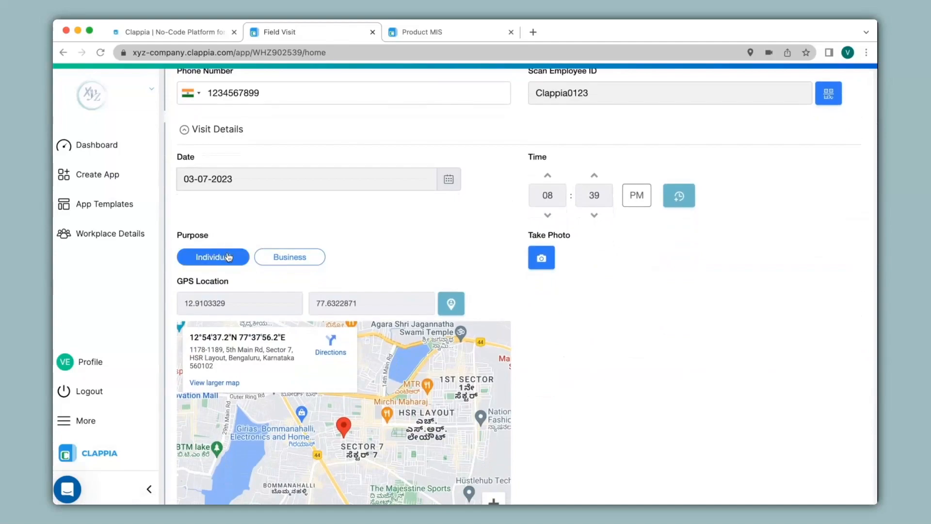
left_click(300, 258)
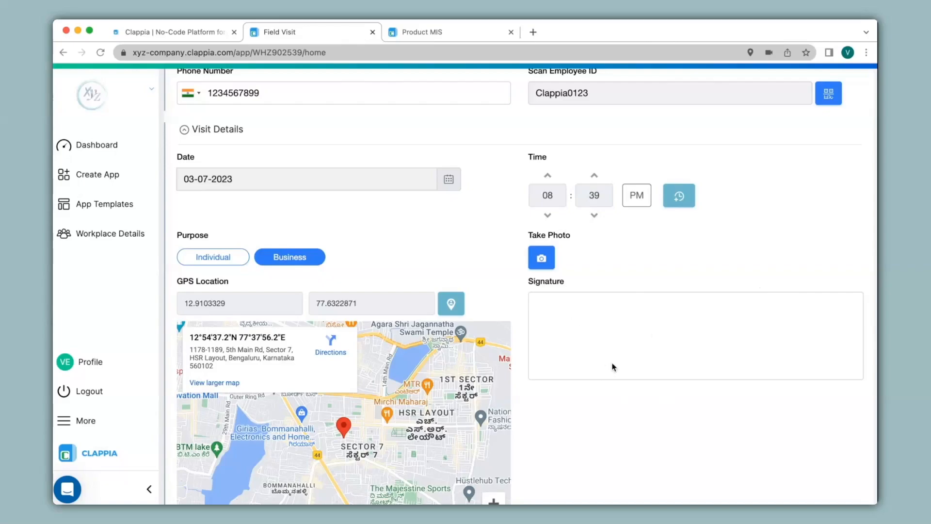
mouse_move(612, 363)
left_mouse_down()
mouse_move(644, 374)
mouse_move(660, 328)
left_mouse_up()
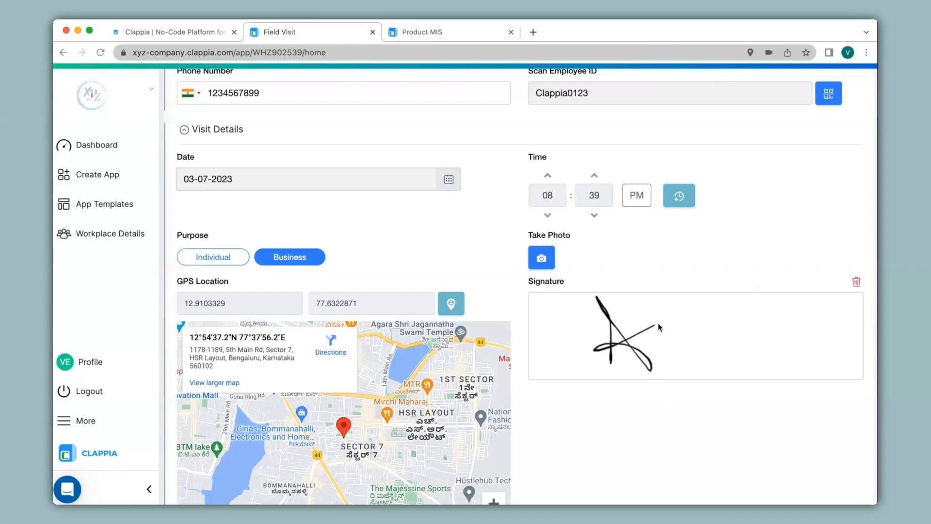
left_click(542, 259)
scroll(511, 249, "down", 3)
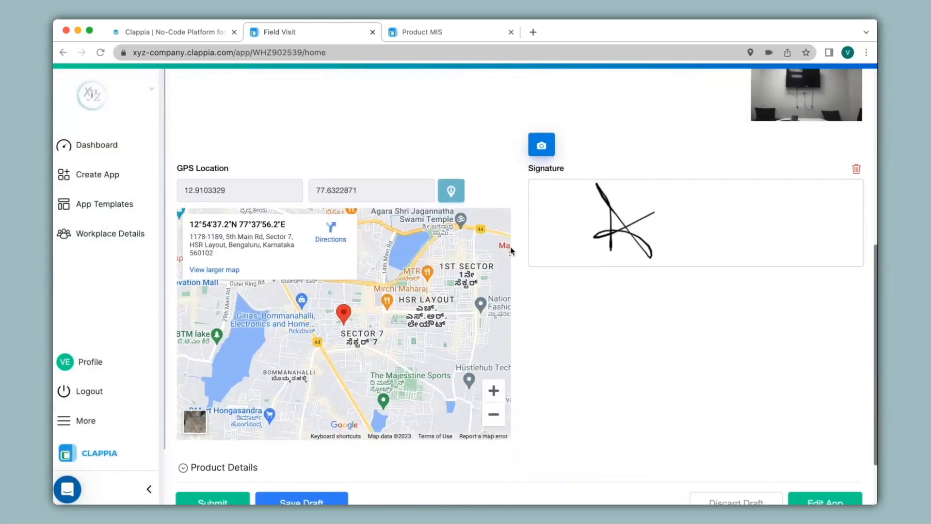
scroll(511, 251, "down", 1)
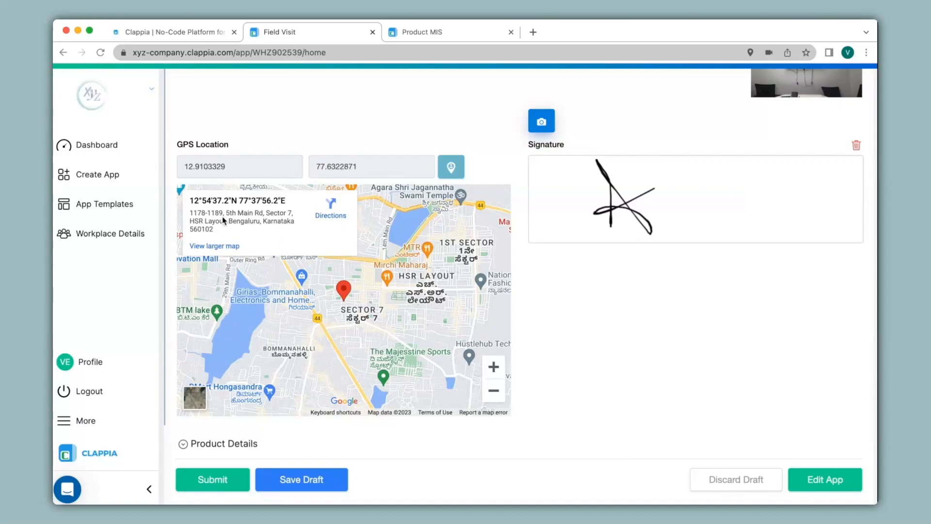
scroll(341, 309, "up", 3)
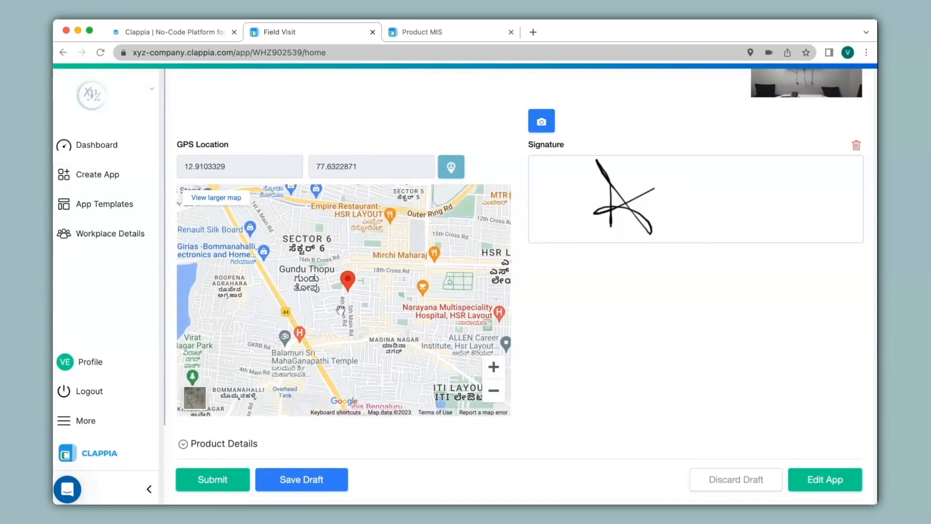
Enter Price 2000 and change Quantity from 3 to 1 in Product Details
left_click(259, 444)
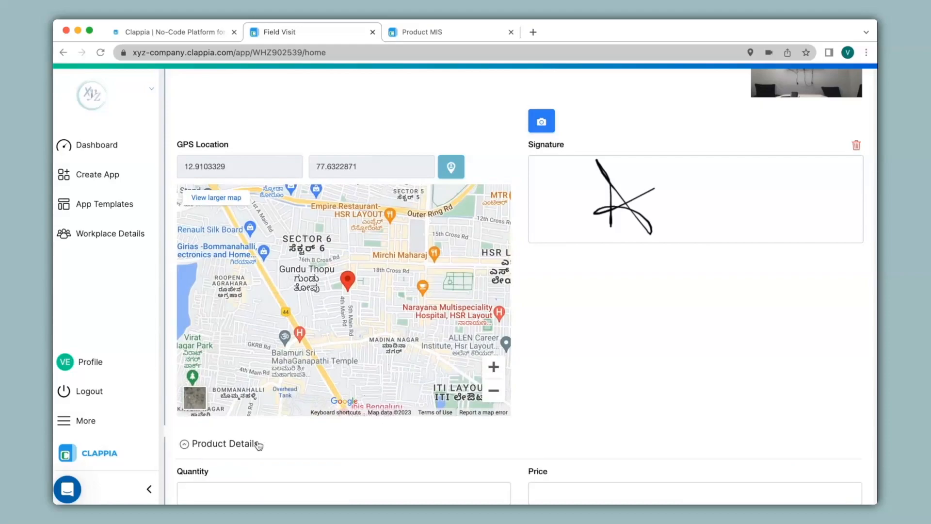
scroll(258, 444, "down", 3)
left_click(253, 357)
type("3")
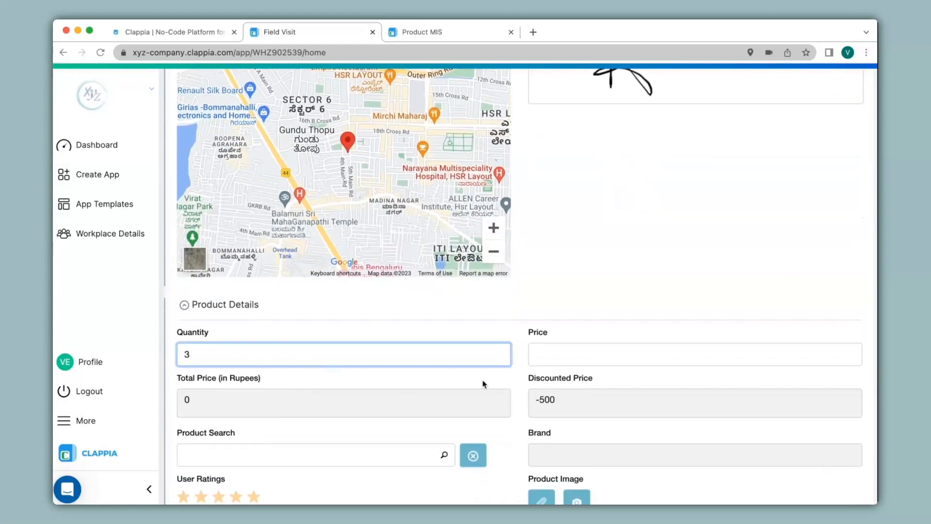
left_click(579, 351)
type("2000")
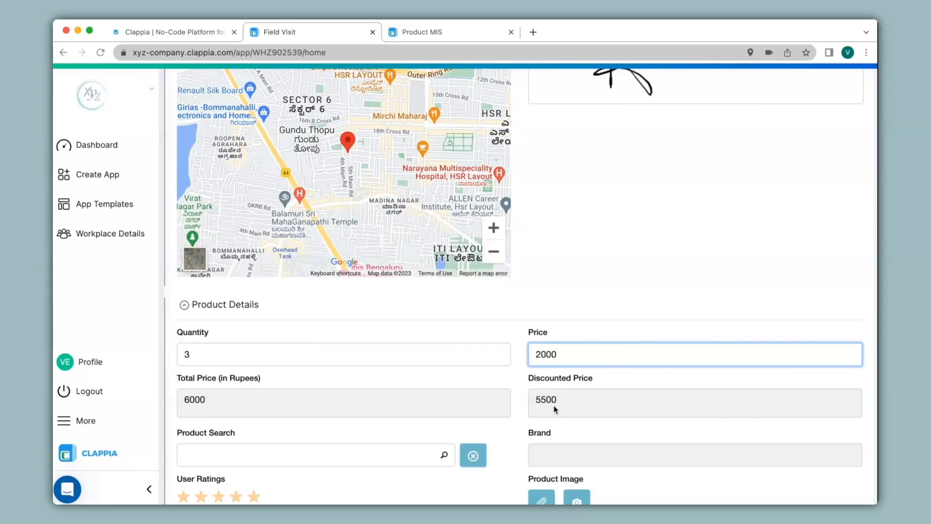
left_click(365, 348)
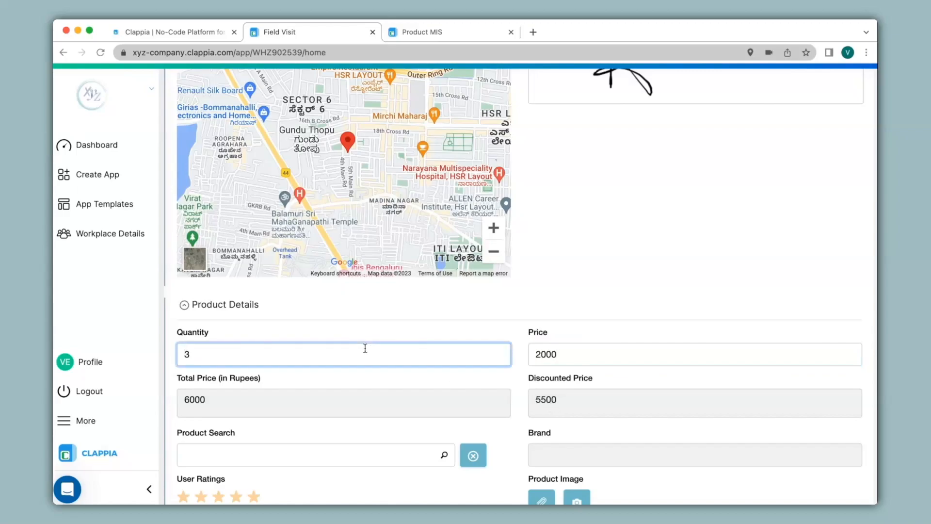
key("BackSpace")
type("1")
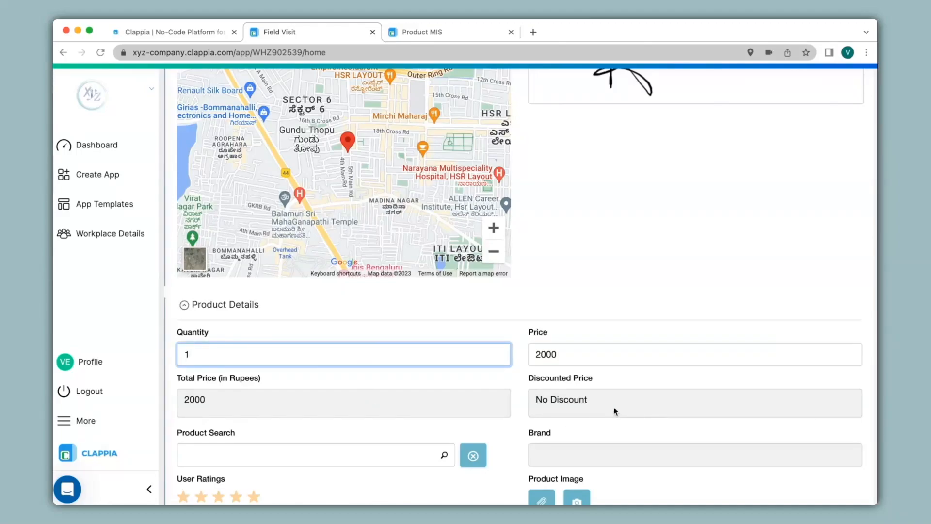
scroll(613, 407, "down", 3)
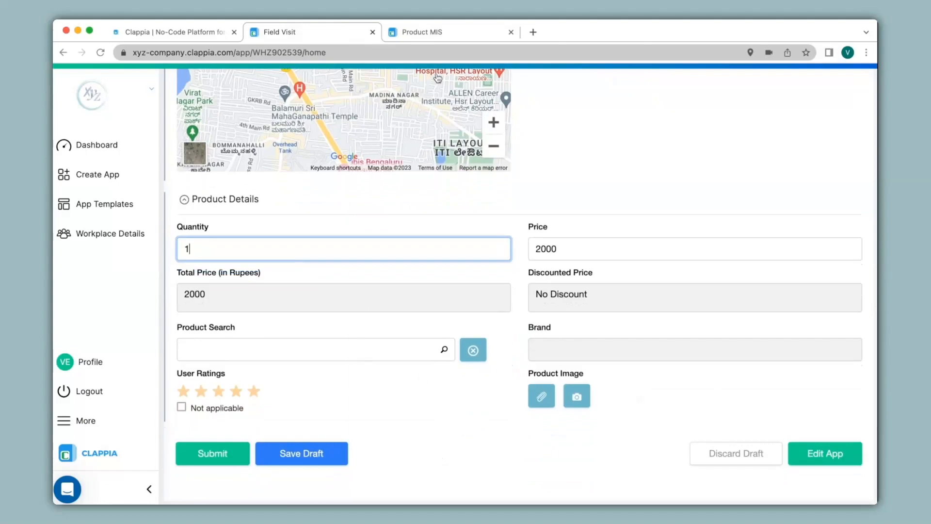
Search 'mouse', choose the Mouse HP product, and submit the Field Visit form
left_click(332, 345)
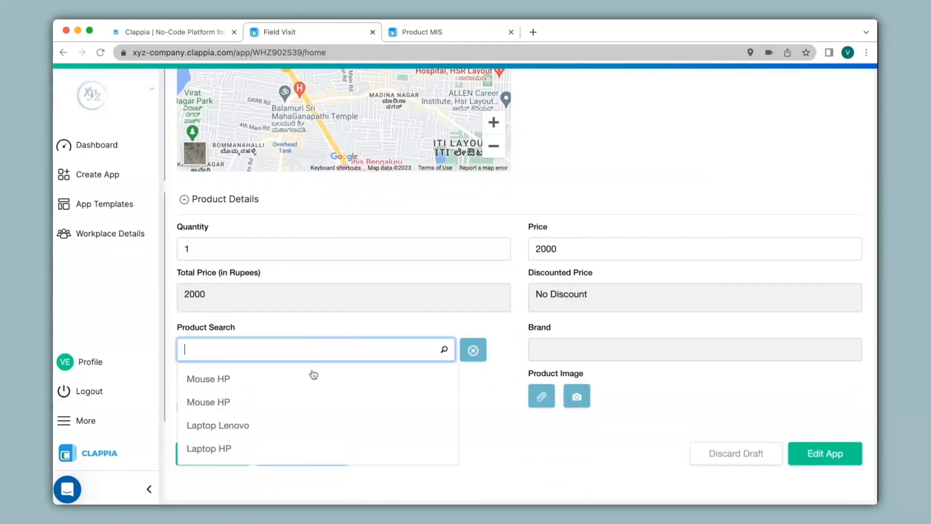
type("mouse")
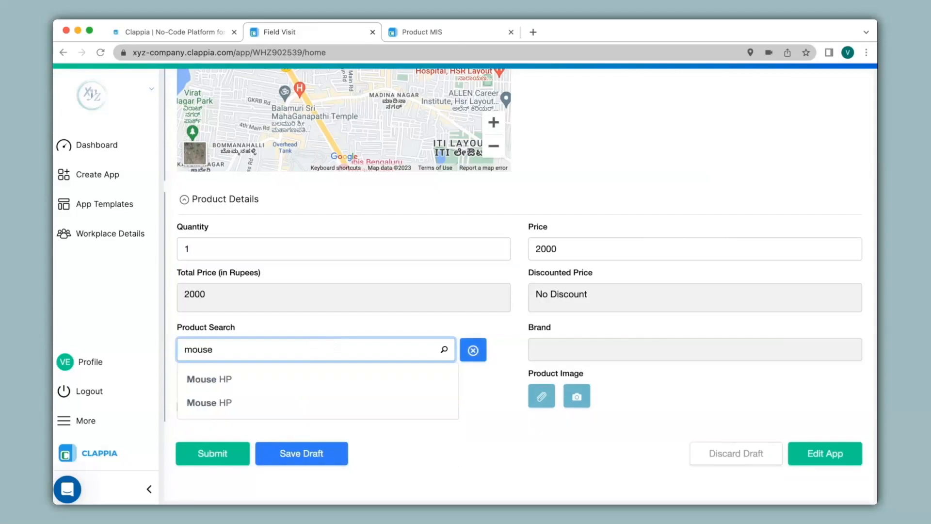
left_click(273, 383)
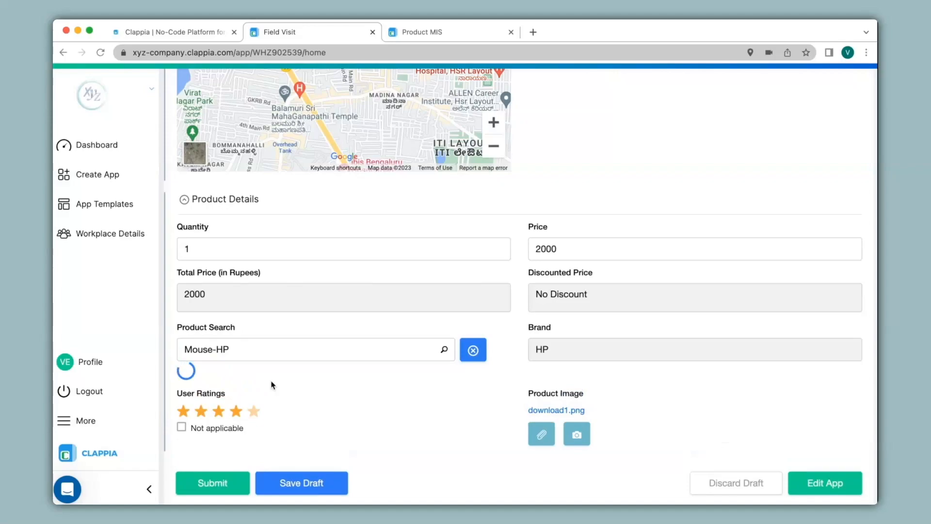
scroll(508, 341, "down", 5)
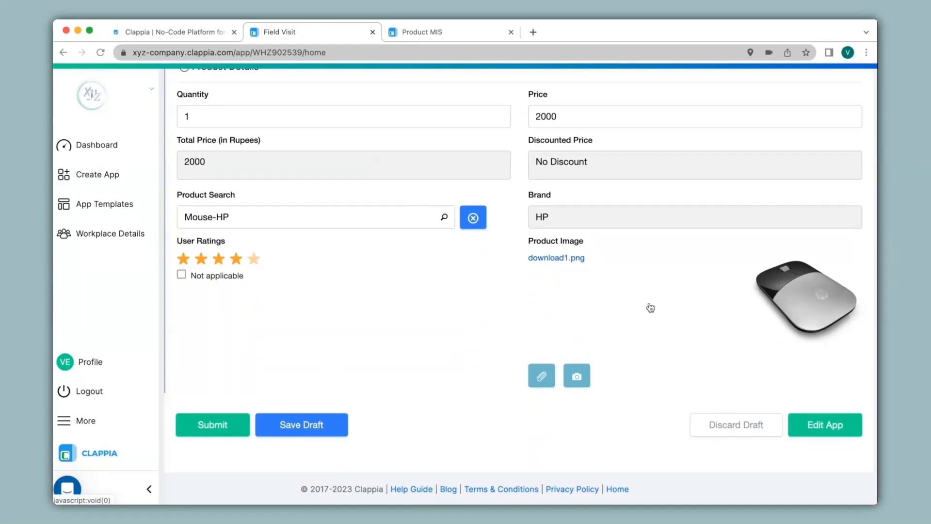
left_click(234, 423)
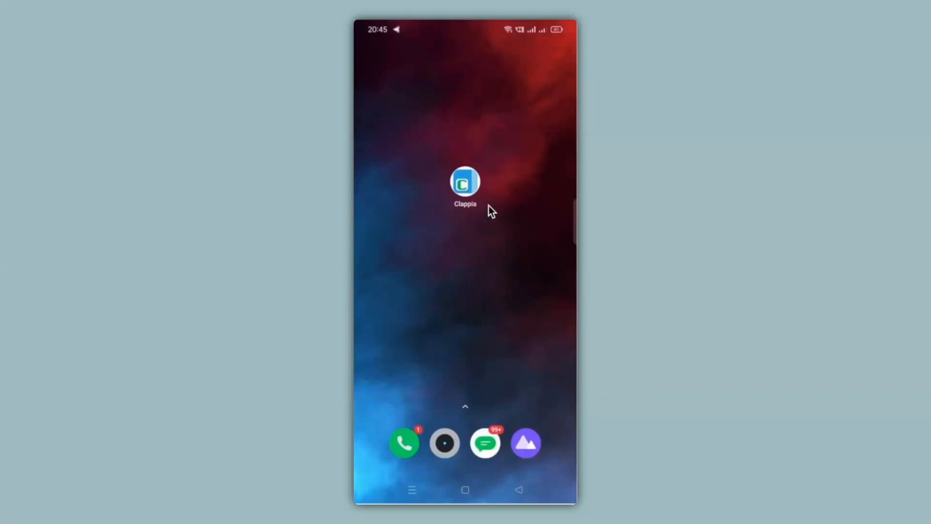
Launch Clappia on the phone and open the Field Visit form
left_click(466, 184)
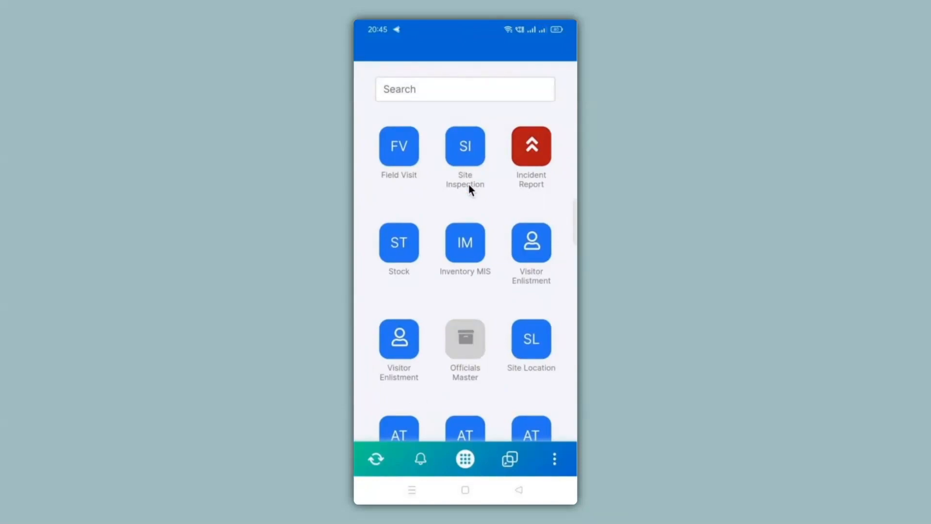
left_click(380, 165)
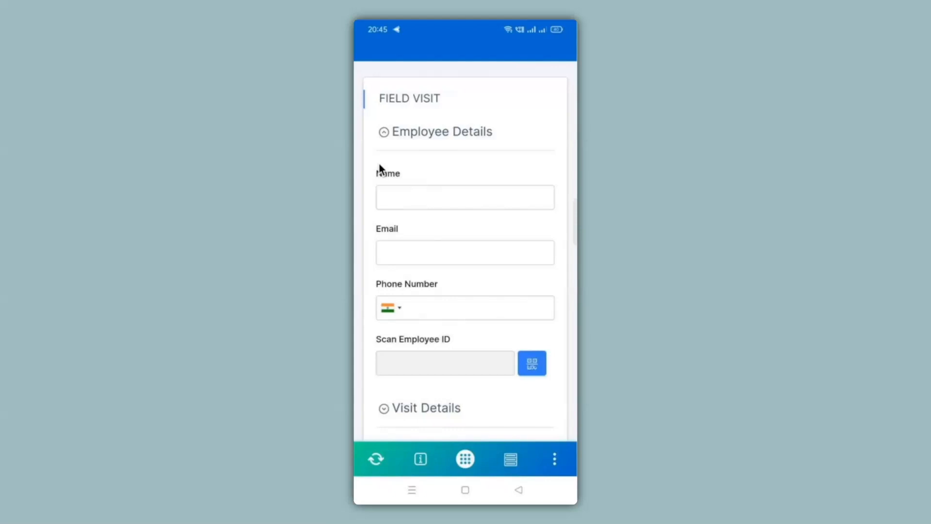
scroll(379, 165, "down", 3)
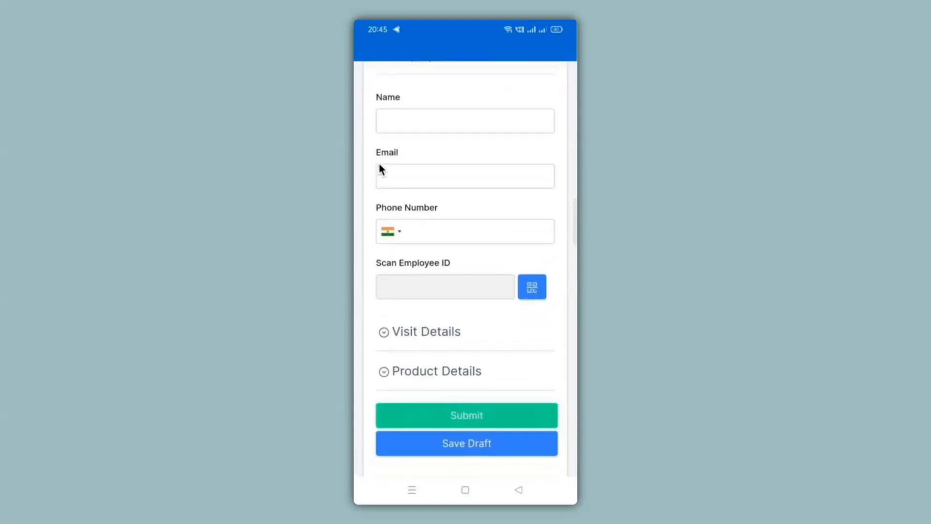
scroll(382, 169, "up", 2)
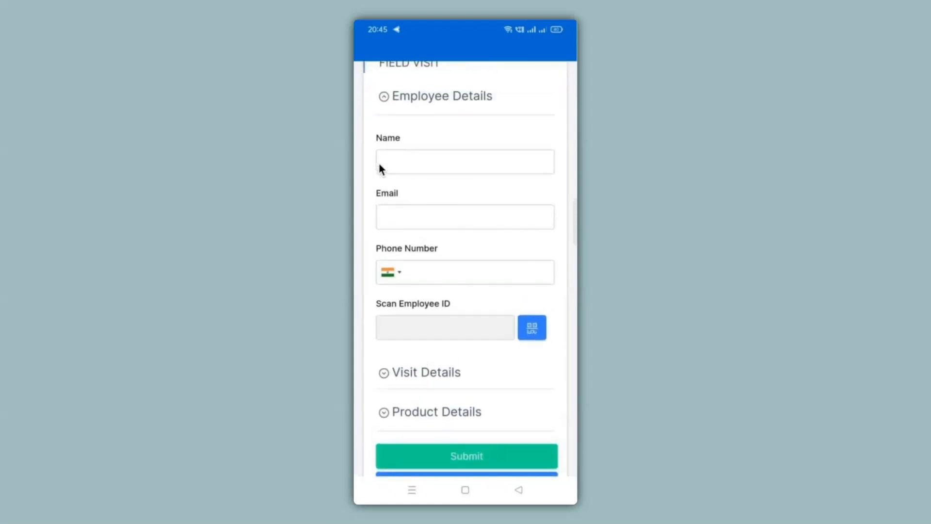
Enter the employee's name, e-mail and phone number, then start the employee ID scan
left_click(380, 166)
type("Abhisek")
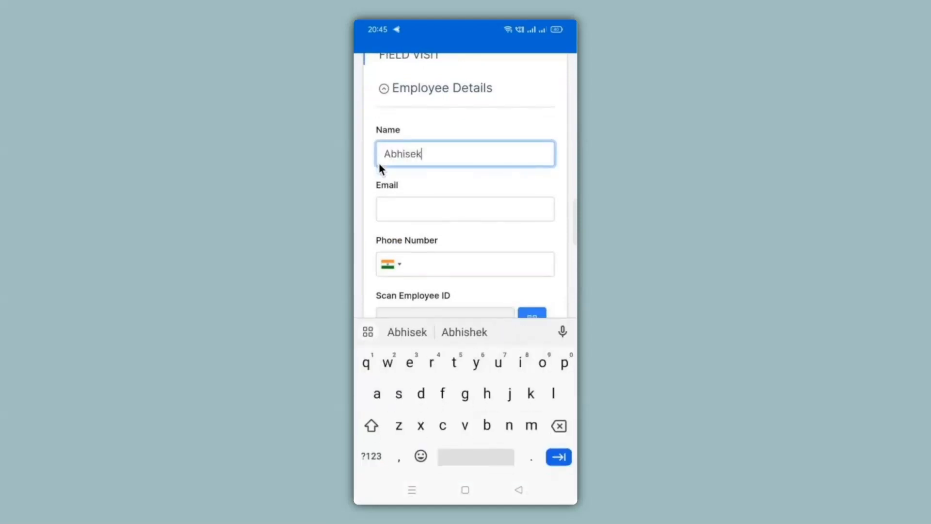
key("Tab")
key("Tab")
type("1234567890")
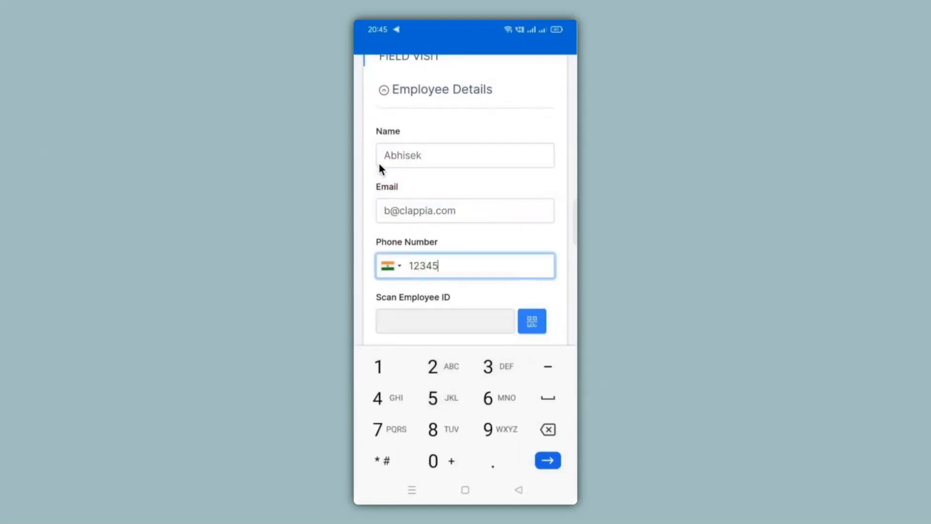
left_click(532, 321)
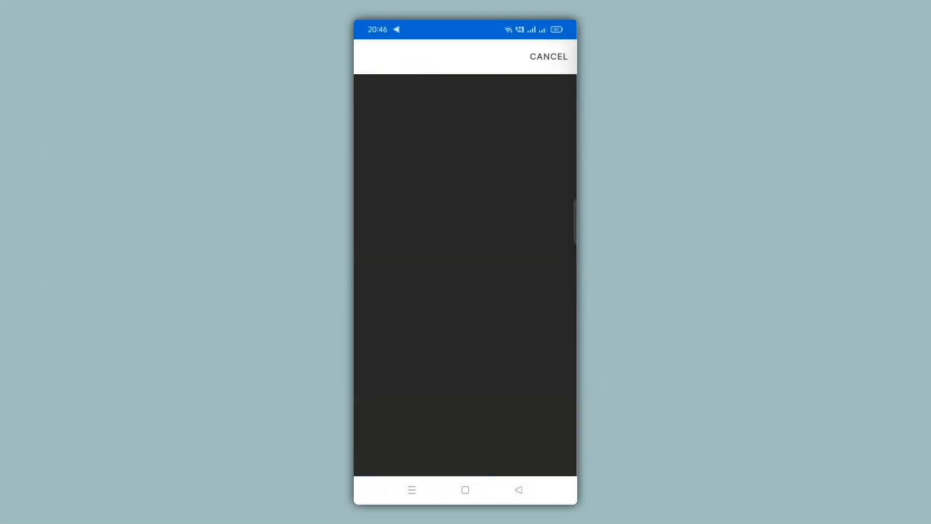
Expand Visit Details, set Purpose to Business, and draw a signature
scroll(466, 265, "down", 3)
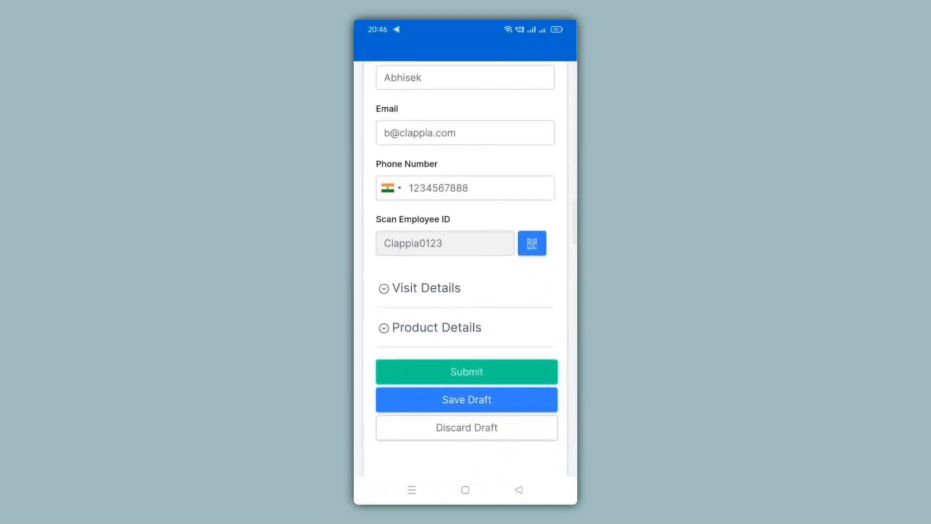
left_click(420, 288)
scroll(459, 269, "down", 5)
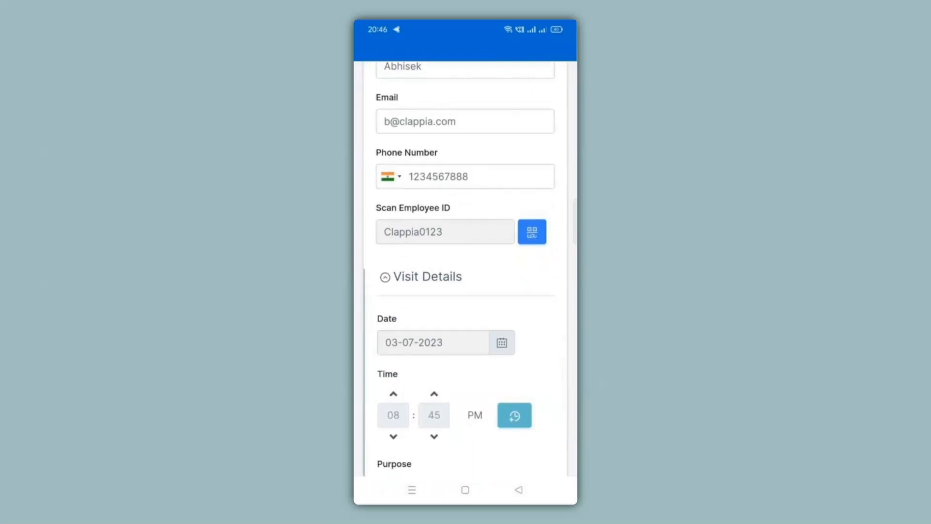
scroll(459, 269, "down", 3)
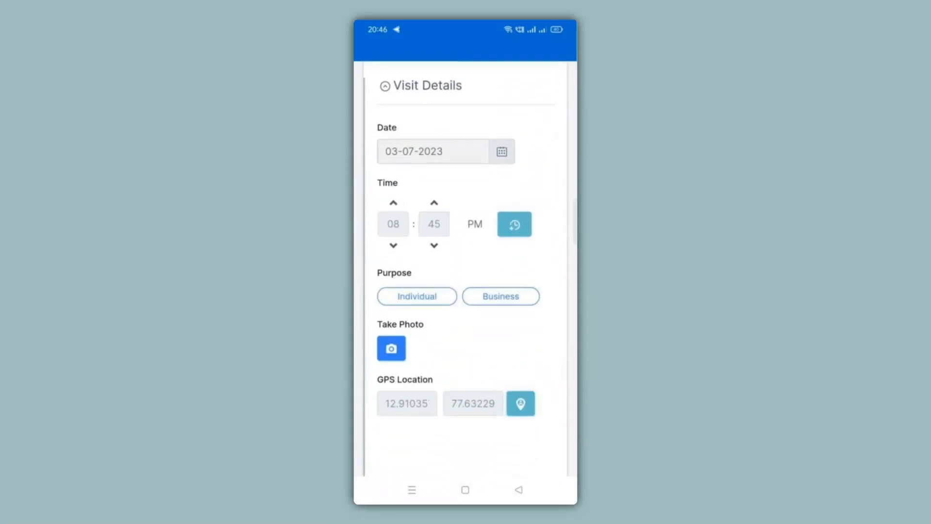
scroll(458, 269, "down", 2)
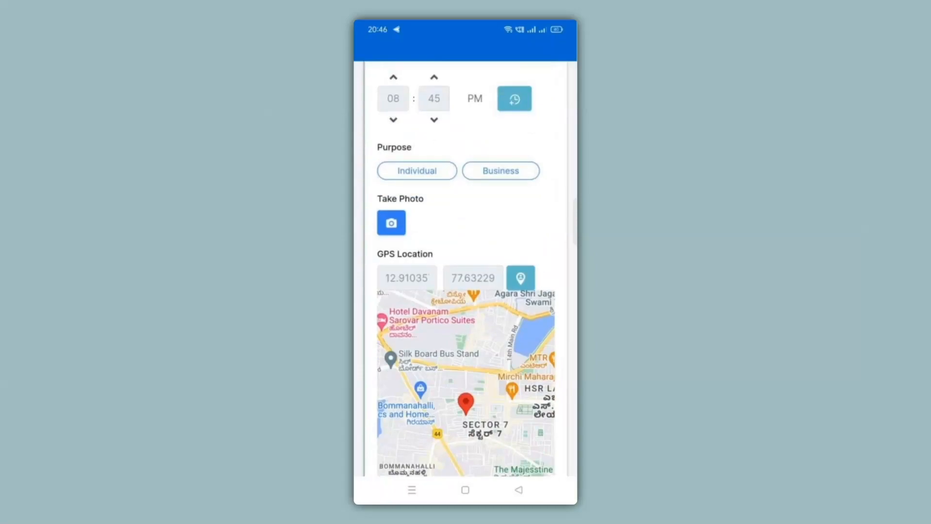
left_click(500, 170)
scroll(465, 291, "down", 5)
scroll(465, 269, "down", 1)
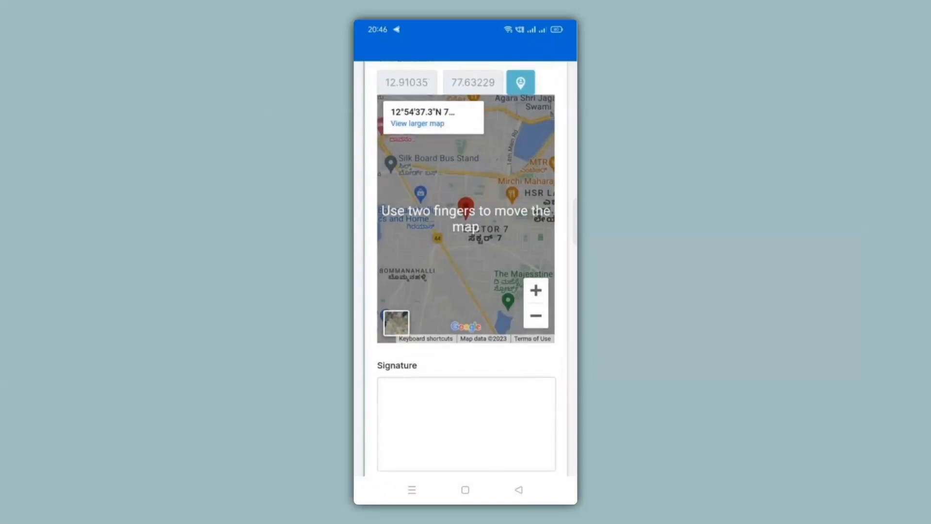
scroll(466, 270, "down", 1)
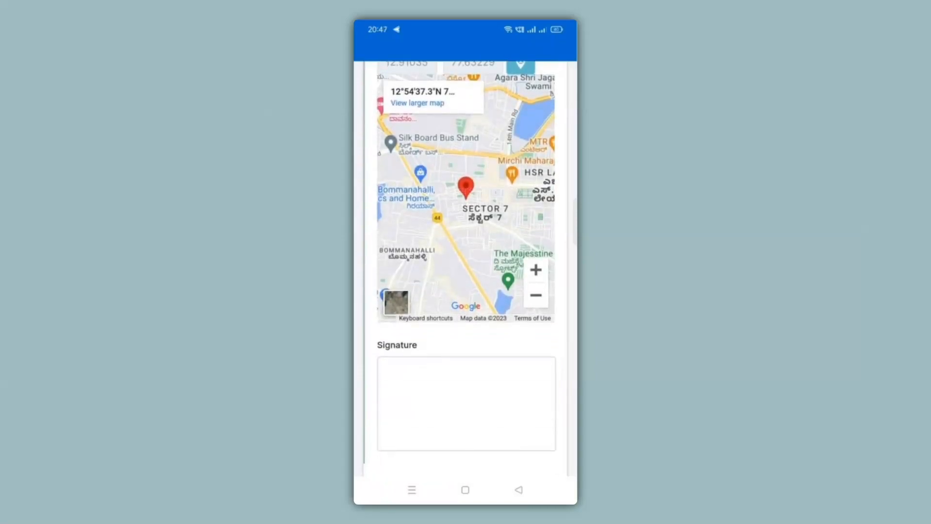
mouse_move(429, 382)
left_mouse_down()
mouse_move(447, 438)
mouse_move(482, 394)
mouse_move(464, 429)
left_mouse_up()
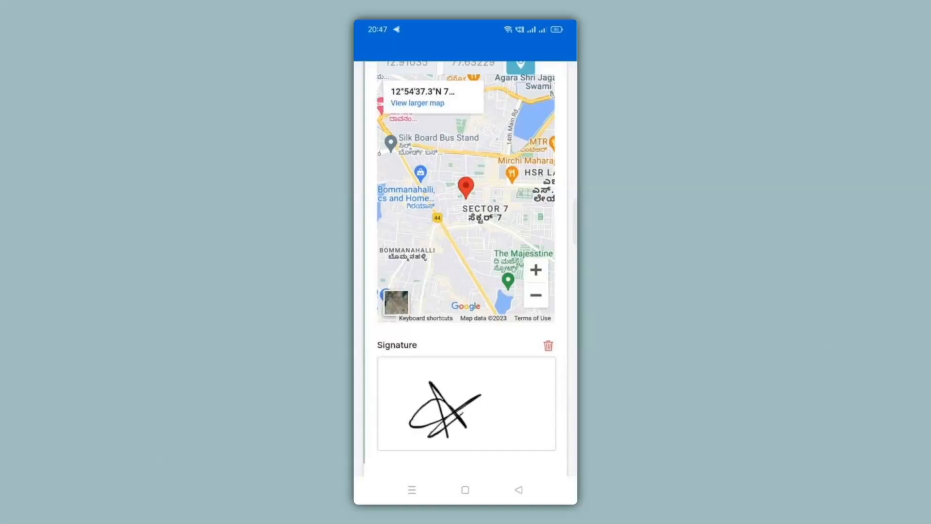
Expand Product Details and select the Quantity field
scroll(466, 266, "up", 3)
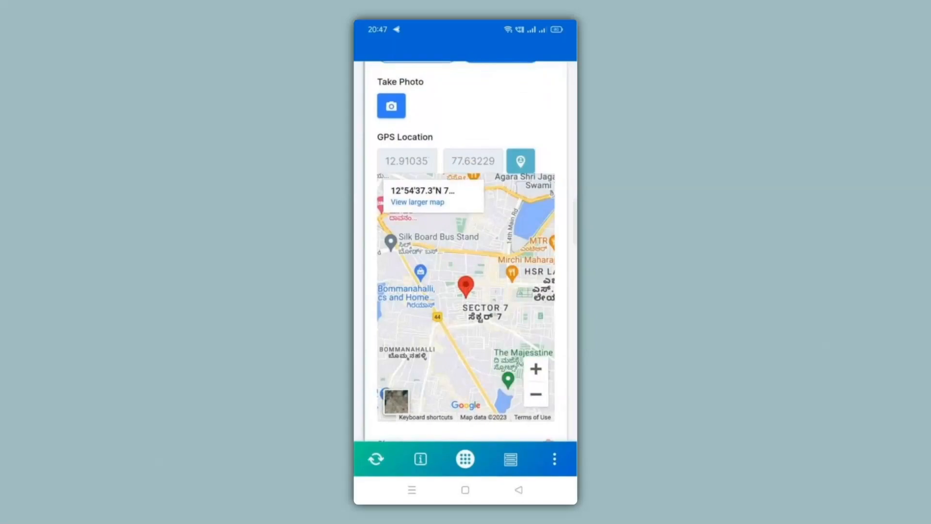
scroll(466, 253, "down", 5)
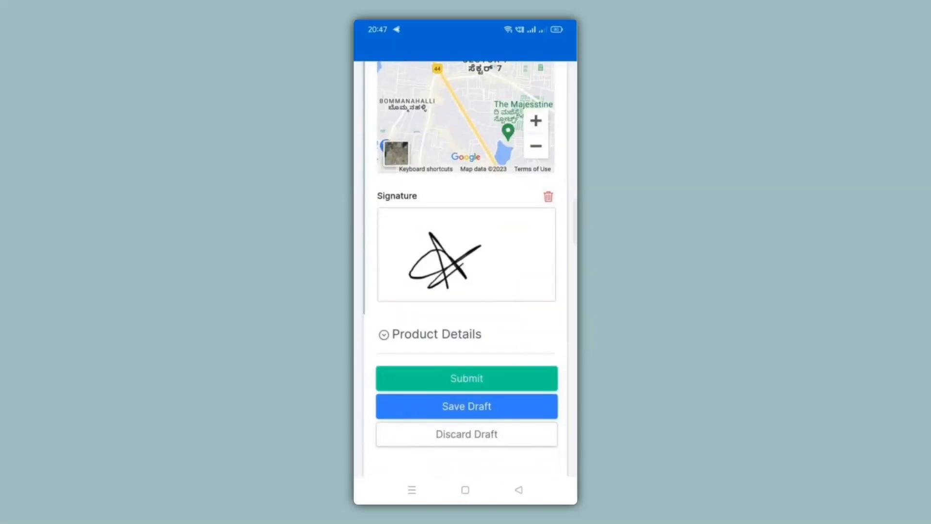
left_click(384, 335)
scroll(465, 267, "down", 5)
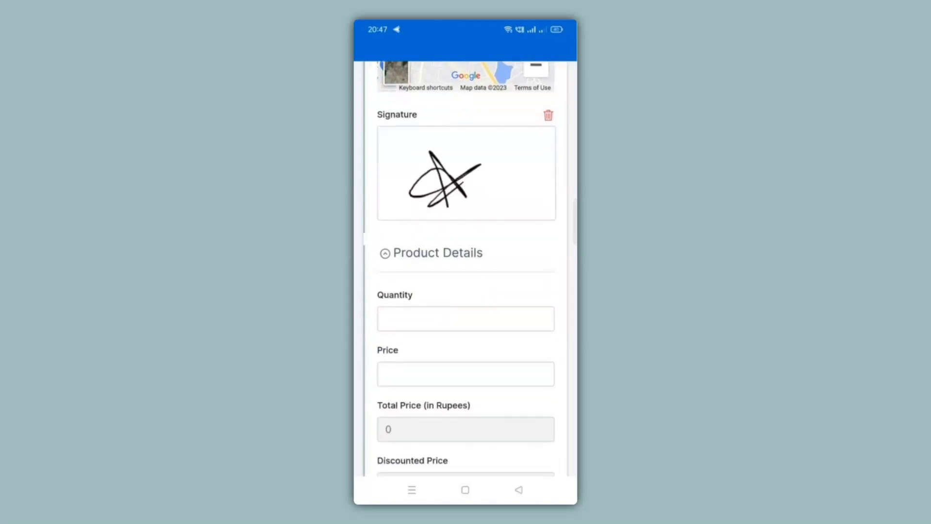
left_click(466, 170)
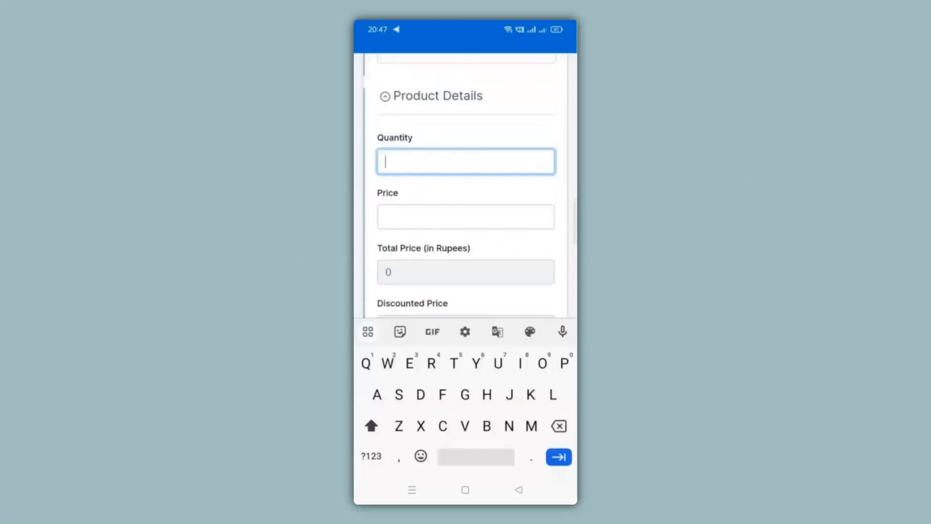
Enter Quantity 5 and Price 1500
type("5")
key("Tab")
type("W")
key("BackSpace")
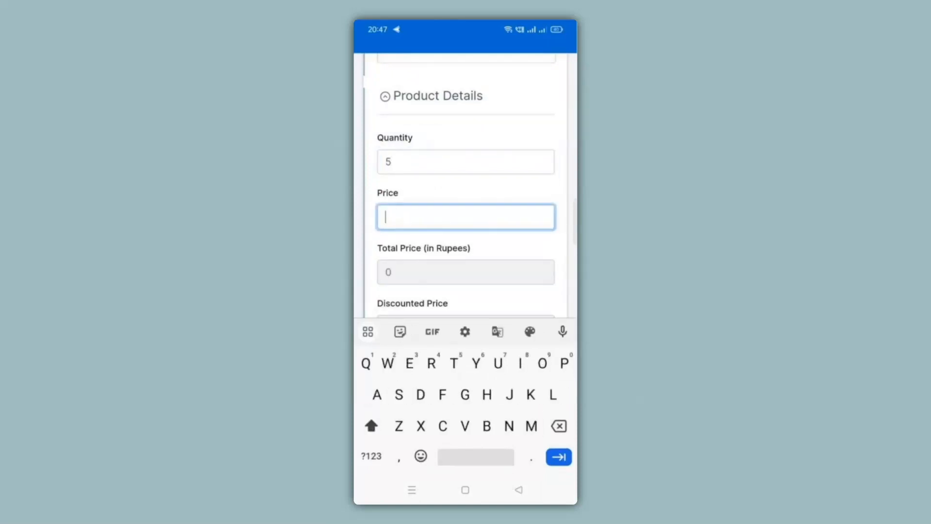
type("1500")
Choose Mouse HP as the product and submit the Field Visit entry
key("Tab")
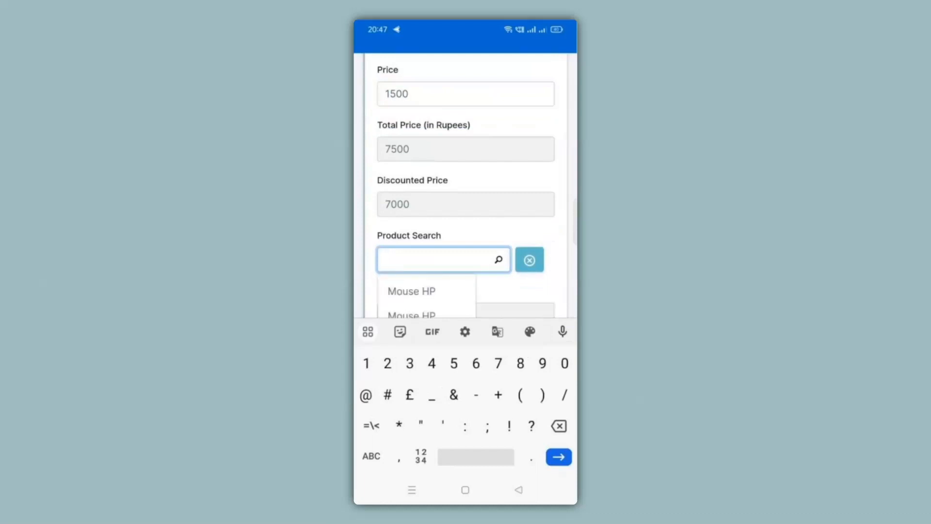
left_click(412, 291)
scroll(465, 291, "down", 3)
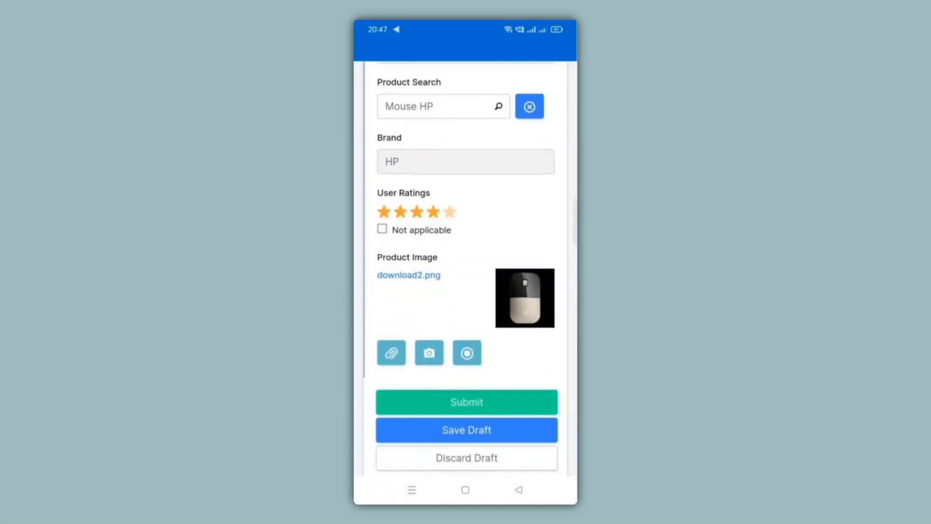
scroll(465, 267, "up", 5)
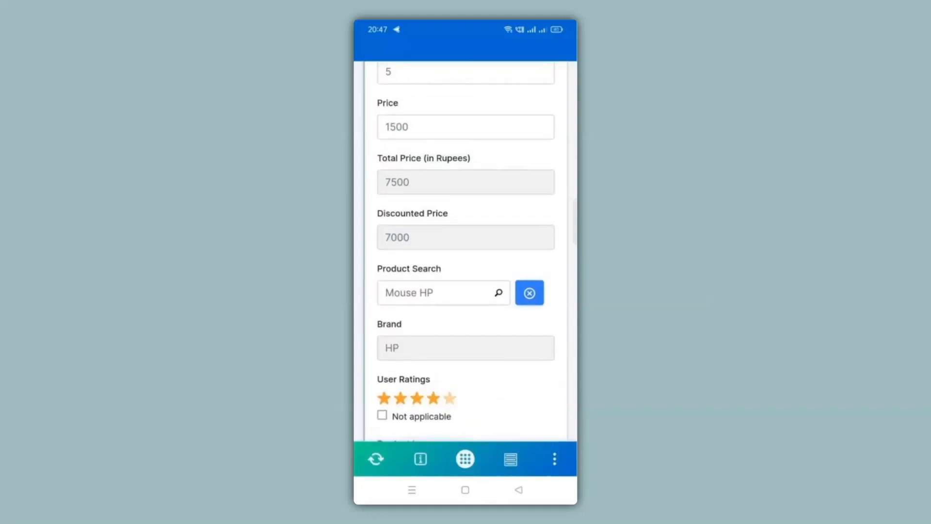
scroll(466, 267, "up", 1)
left_click(530, 347)
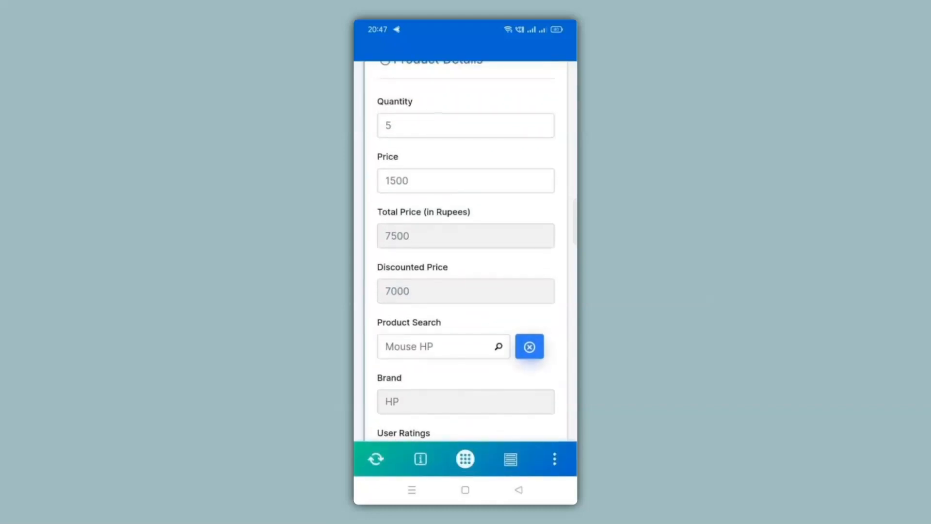
scroll(465, 267, "down", 2)
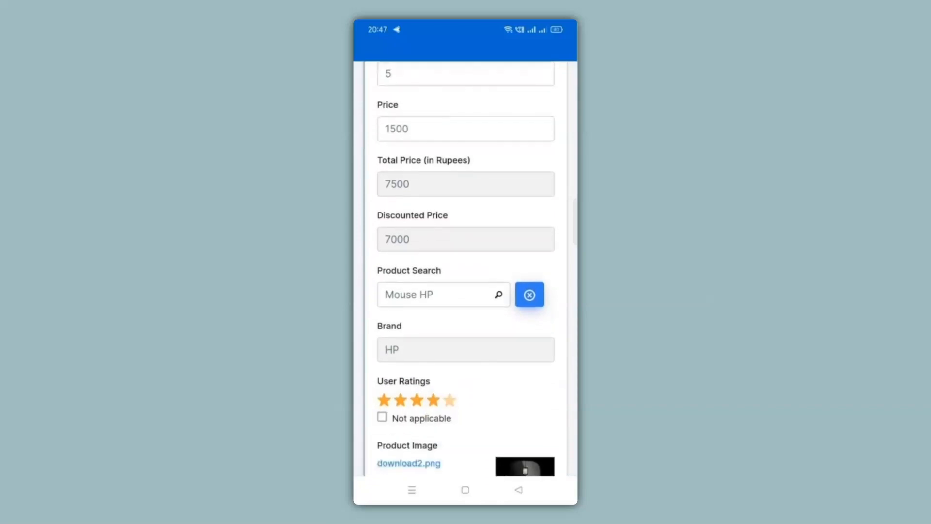
scroll(465, 267, "down", 3)
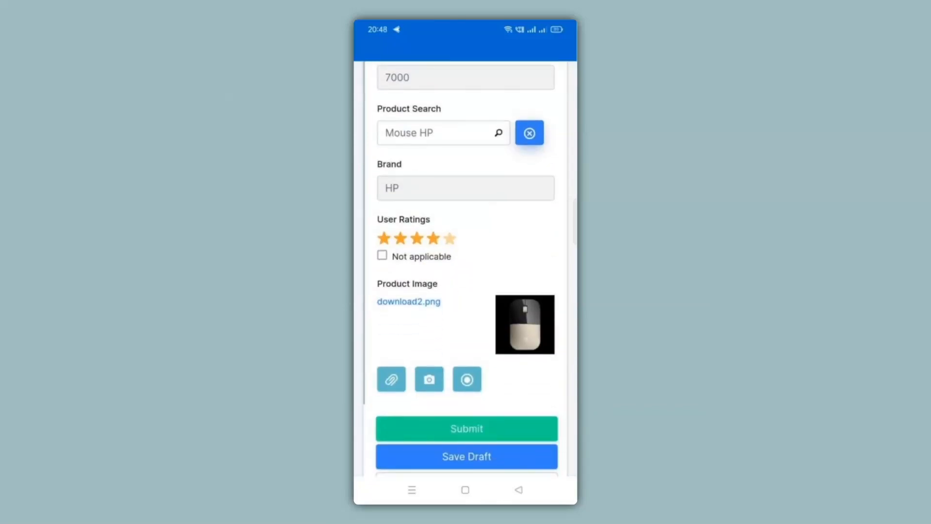
left_click(502, 439)
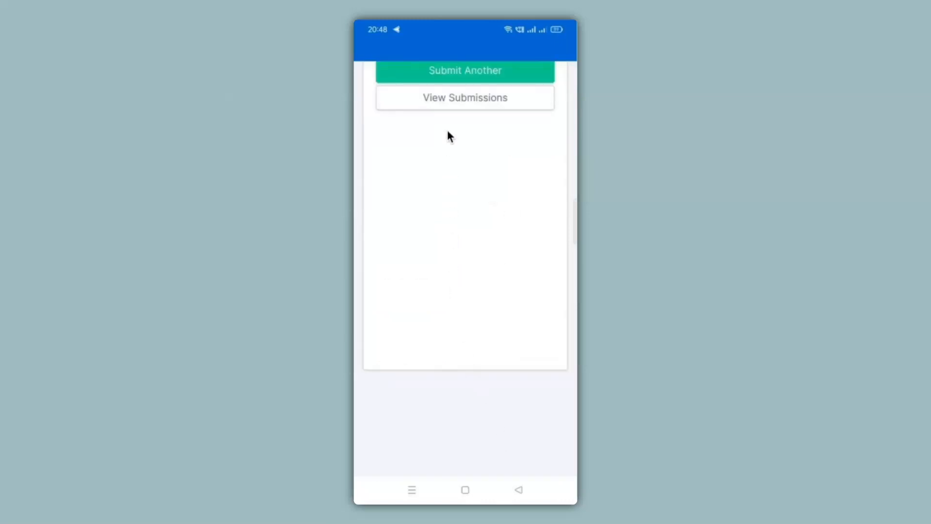
In the Android app, open the newest Field Visit submission and scroll through its saved details, including Quantity 5
left_click(443, 107)
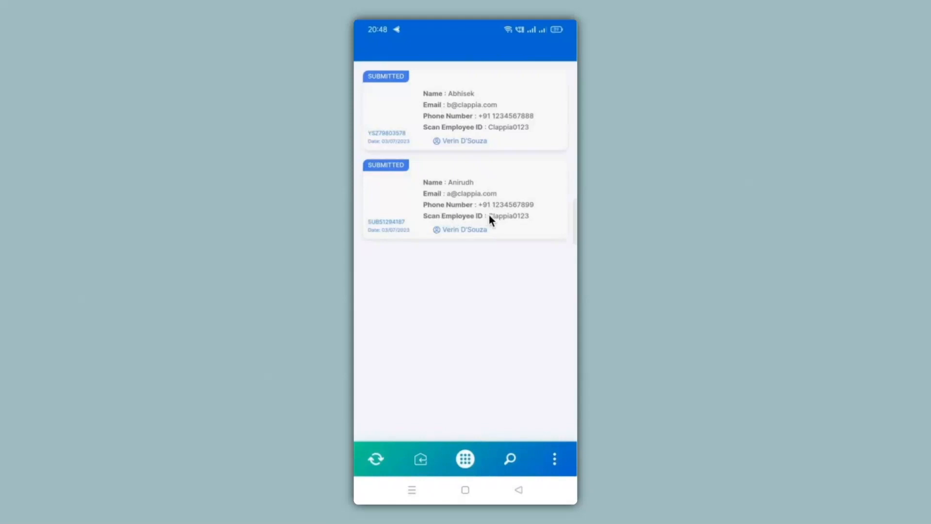
left_click(462, 115)
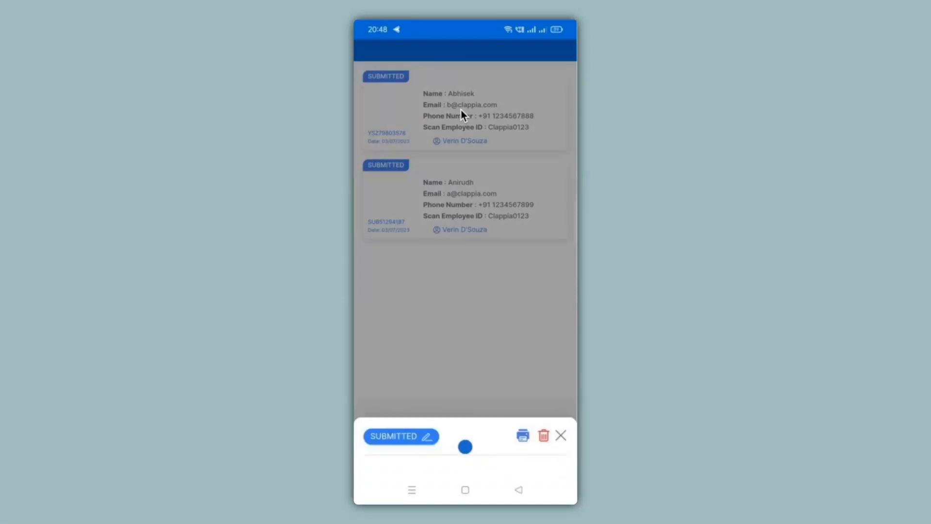
scroll(462, 115, "down", 2)
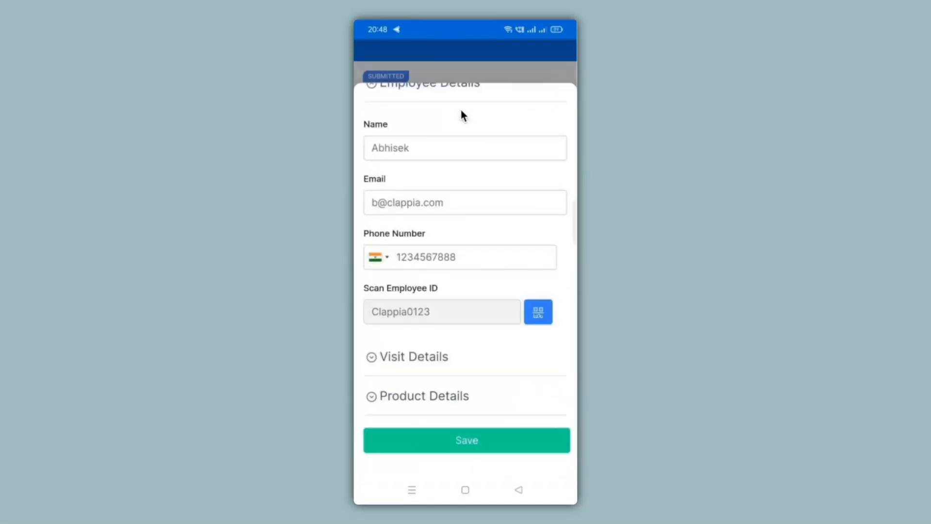
scroll(460, 115, "down", 10)
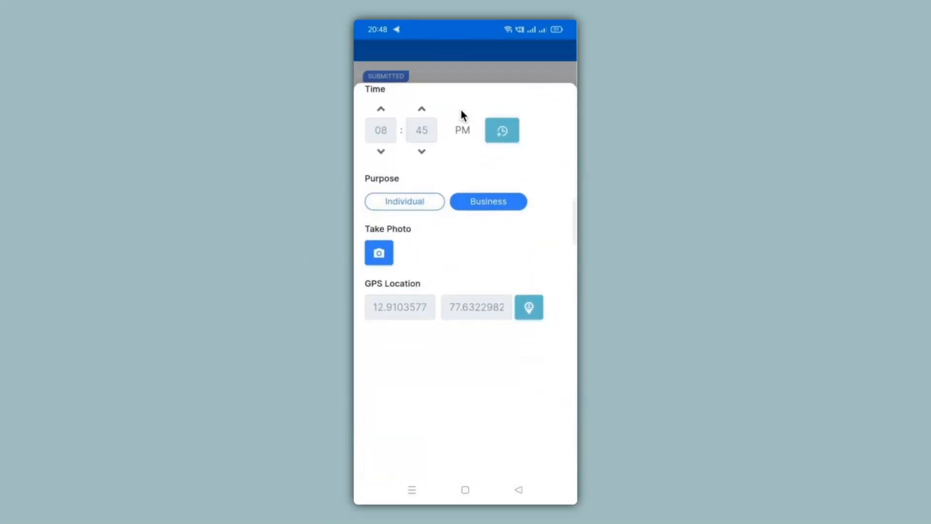
scroll(461, 114, "down", 6)
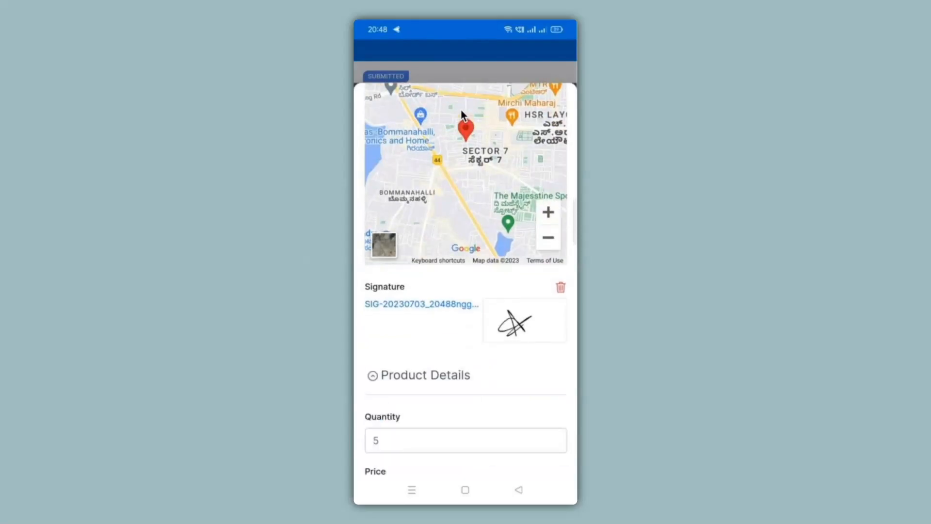
scroll(461, 110, "down", 10)
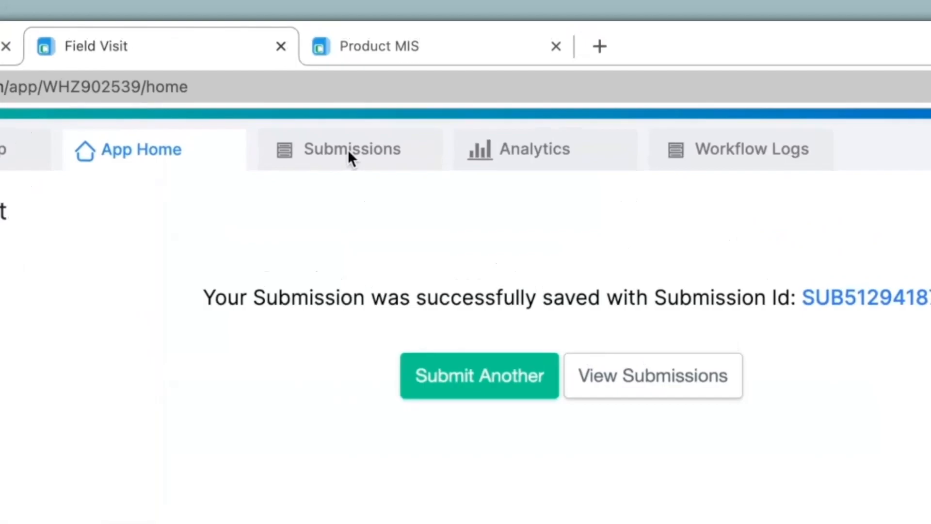
Open the newest Field Visit submission from the Submissions table and expand its Visit Details
left_click(403, 91)
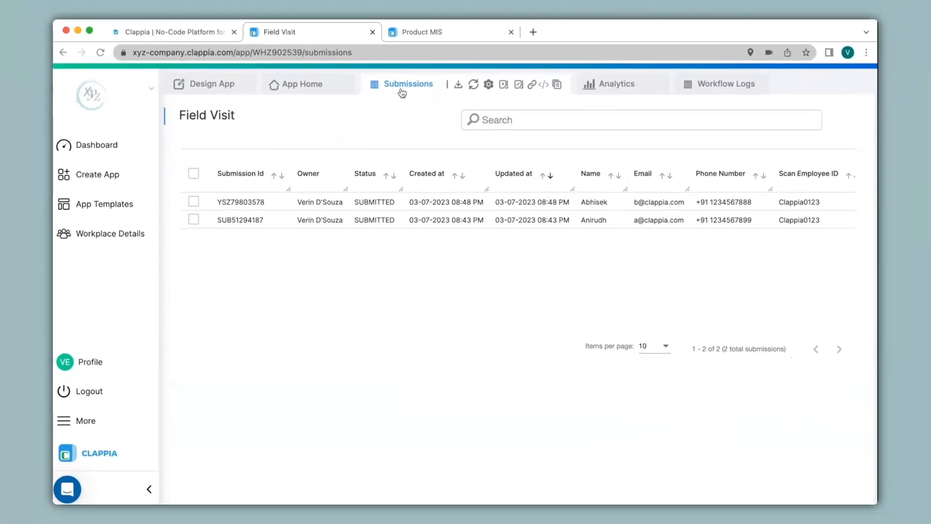
left_click(374, 202)
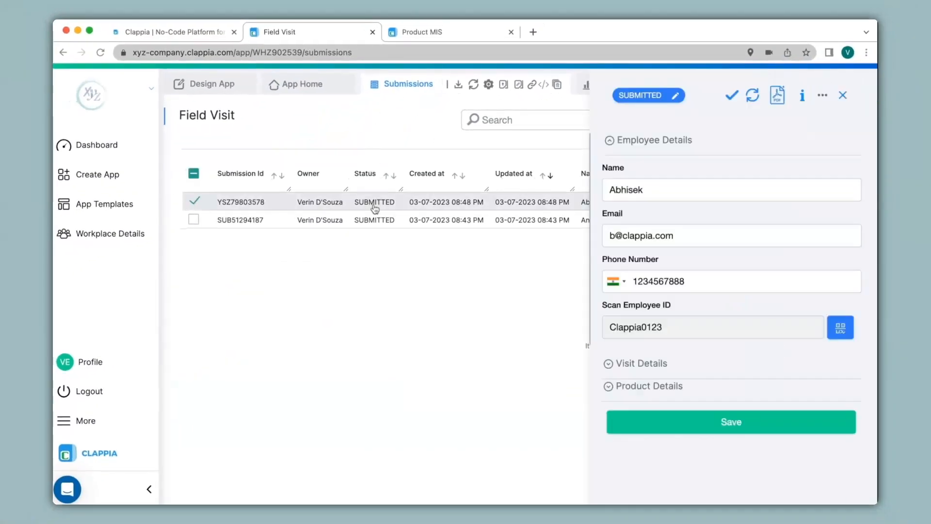
left_click(660, 363)
scroll(661, 392, "down", 5)
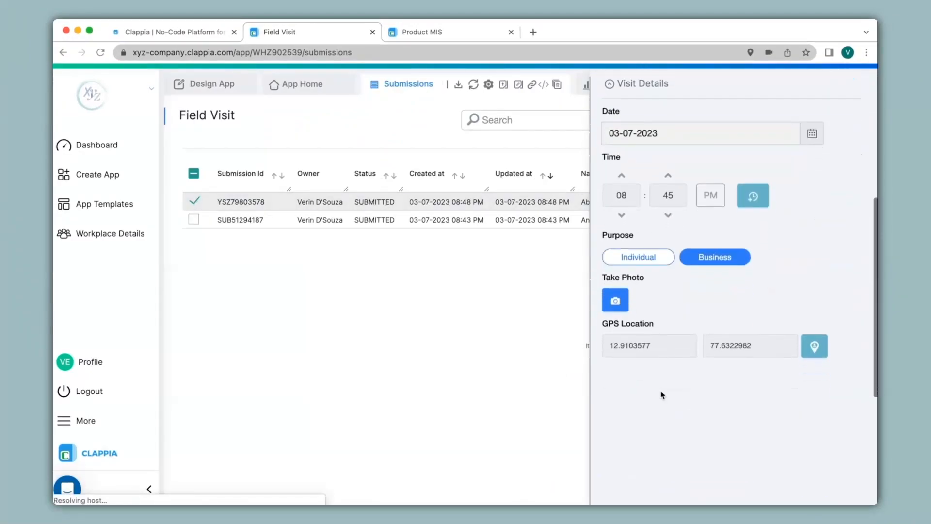
scroll(660, 391, "down", 5)
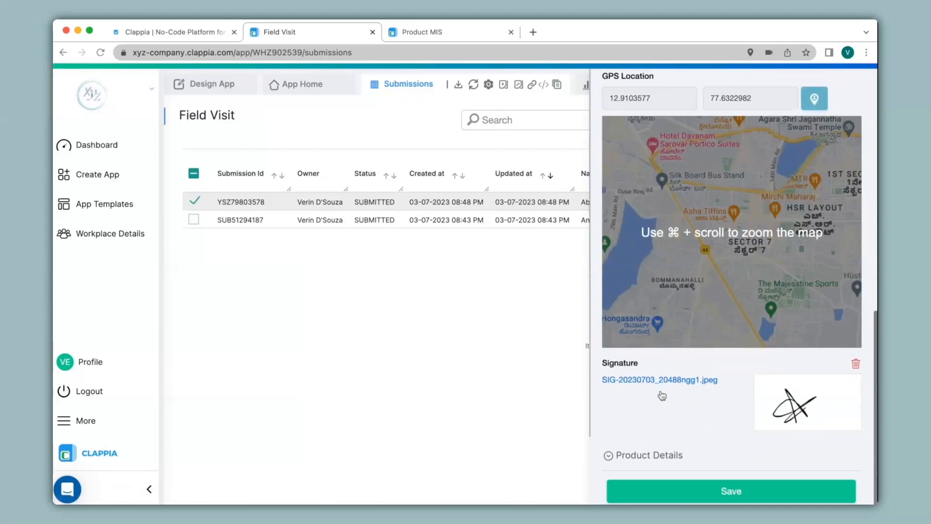
Expand Product Details, then show the submission info (Platform Mobile, android - 11)
left_click(647, 455)
scroll(647, 456, "down", 3)
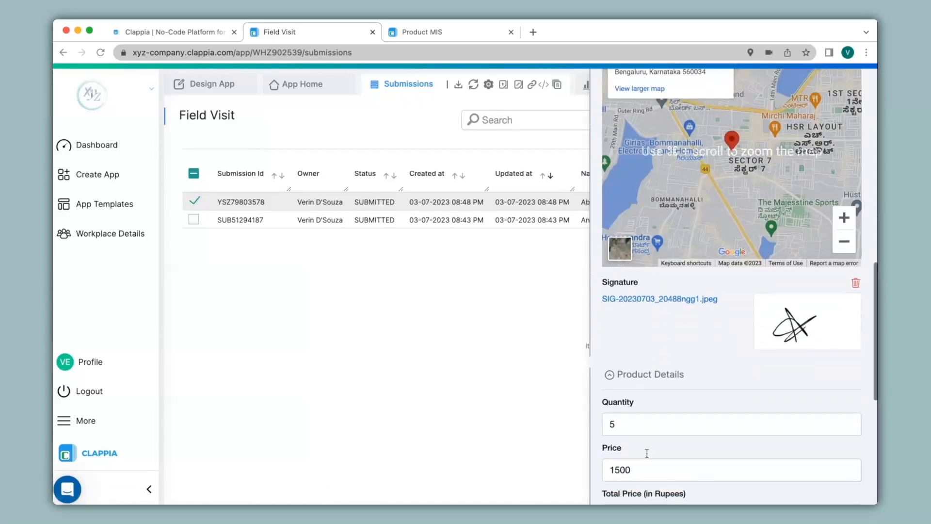
scroll(647, 457, "down", 8)
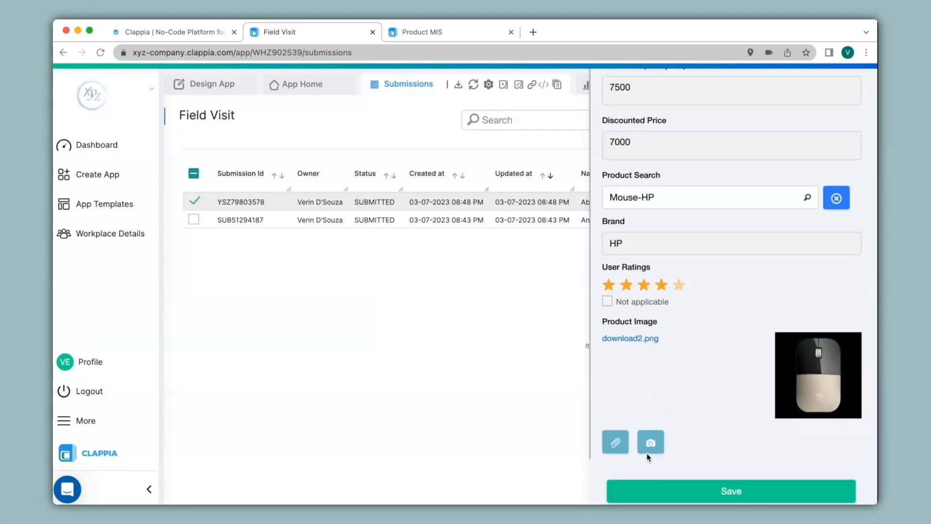
scroll(647, 456, "up", 12)
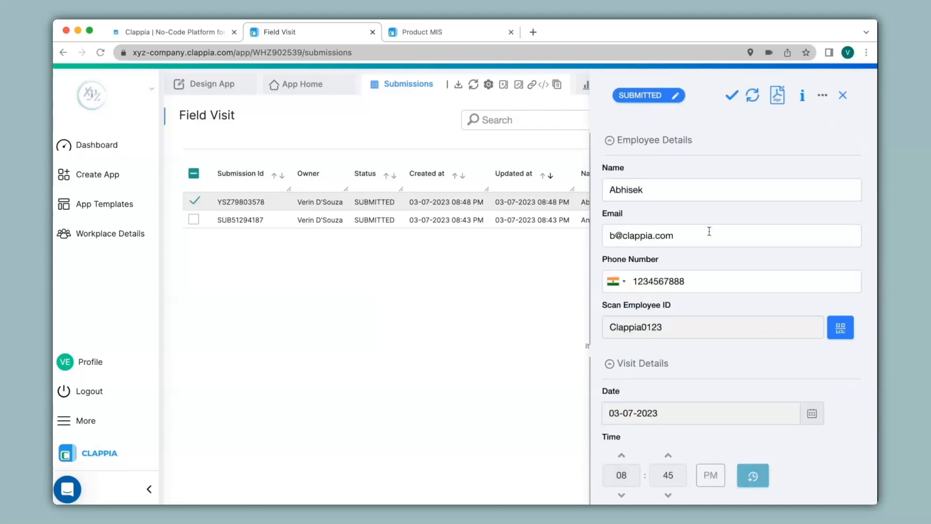
left_click(802, 97)
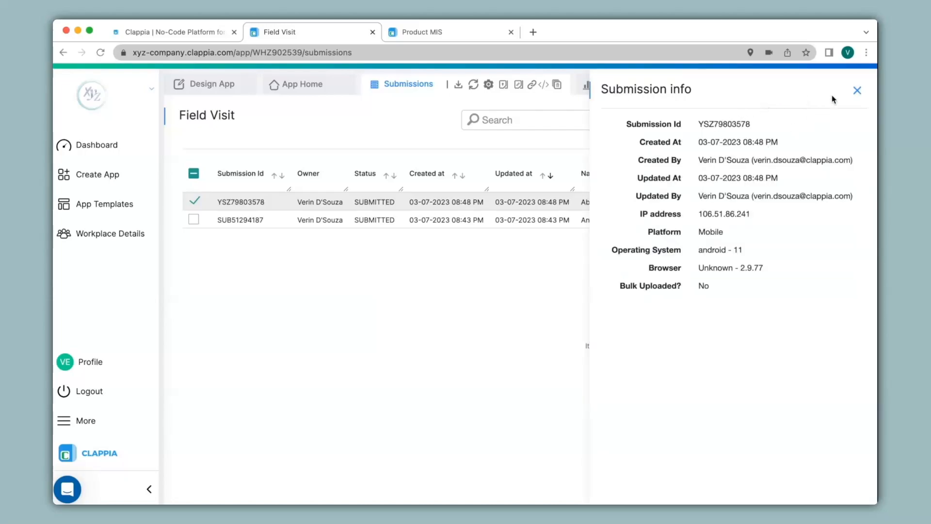
Close the submission info and review the submission's change history
left_click(858, 92)
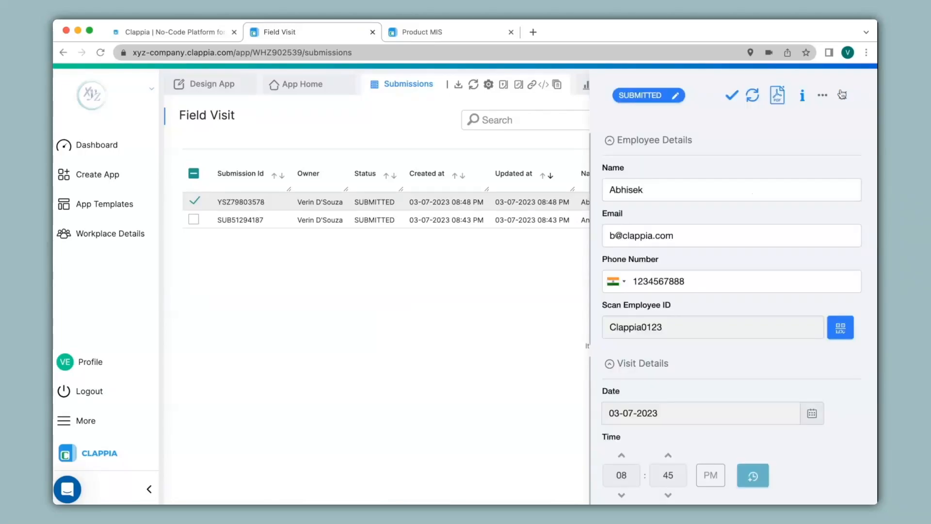
left_click(822, 95)
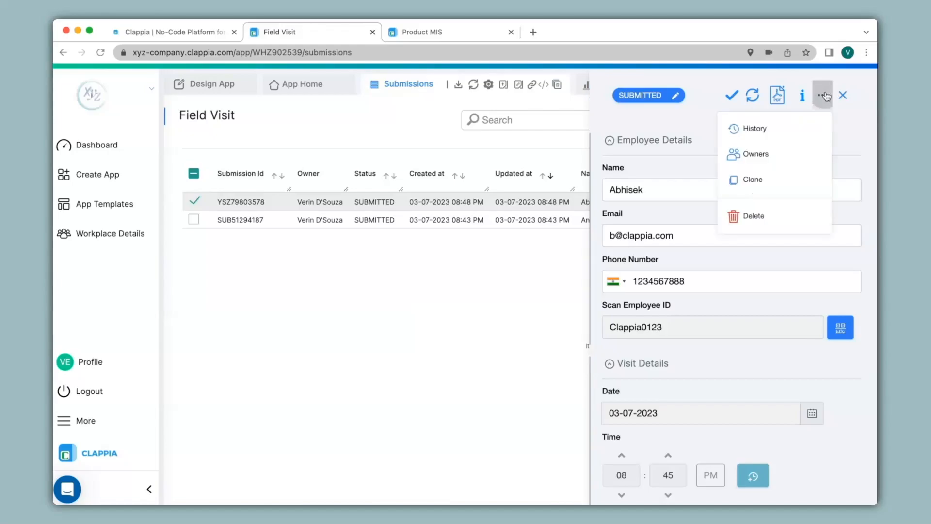
left_click(763, 127)
left_click(858, 91)
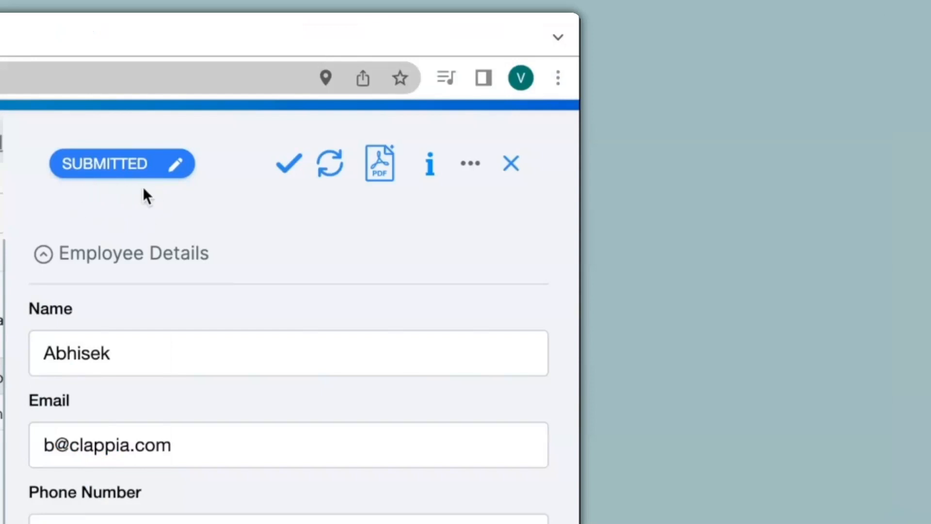
Check the SUBMITTED status options without changing them, then preview the submission's PDF print view
left_click(117, 163)
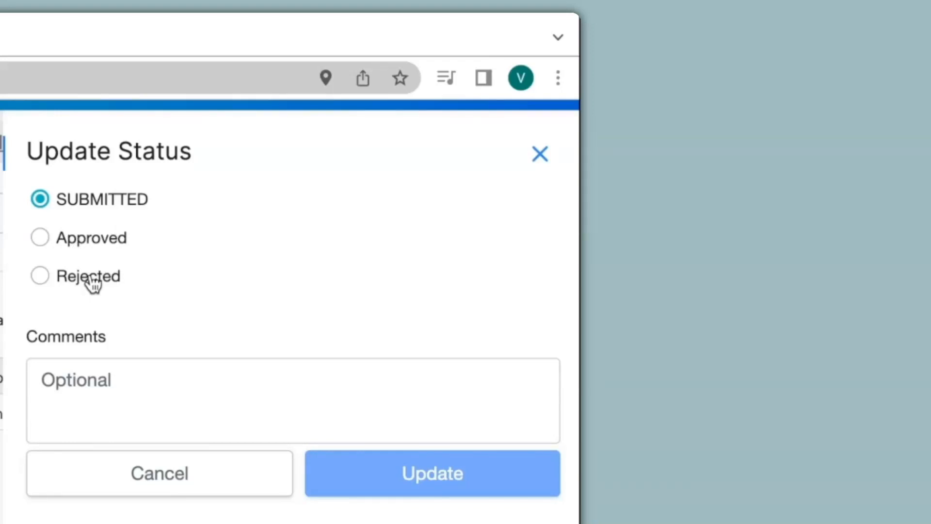
left_click(540, 154)
left_click(778, 97)
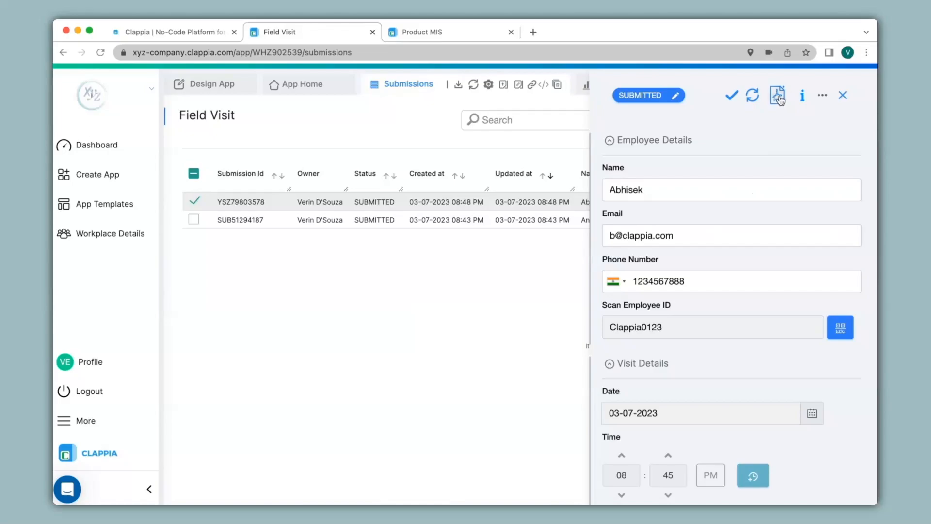
left_click(511, 32)
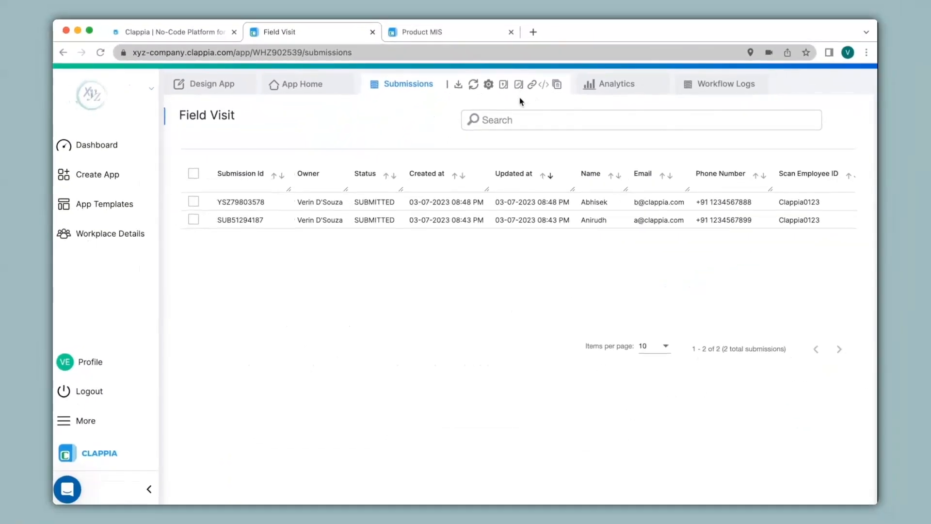
Expand the advanced search filters with All Fields and Contains, and glance at the sidebar More menu
left_click(508, 118)
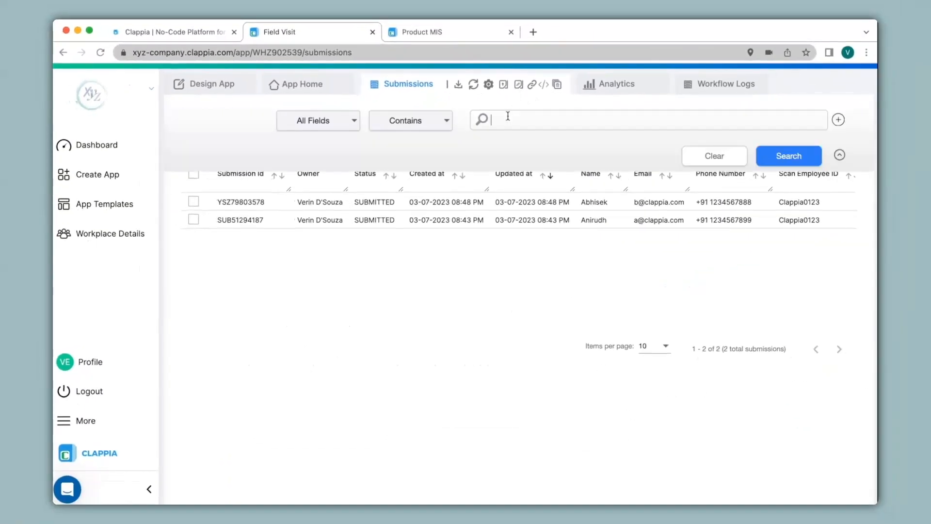
left_click(353, 118)
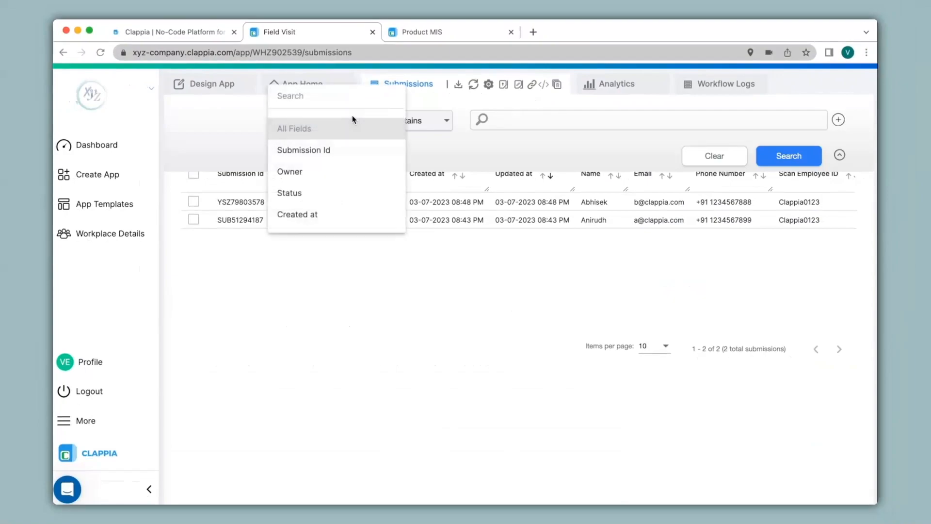
left_click(515, 152)
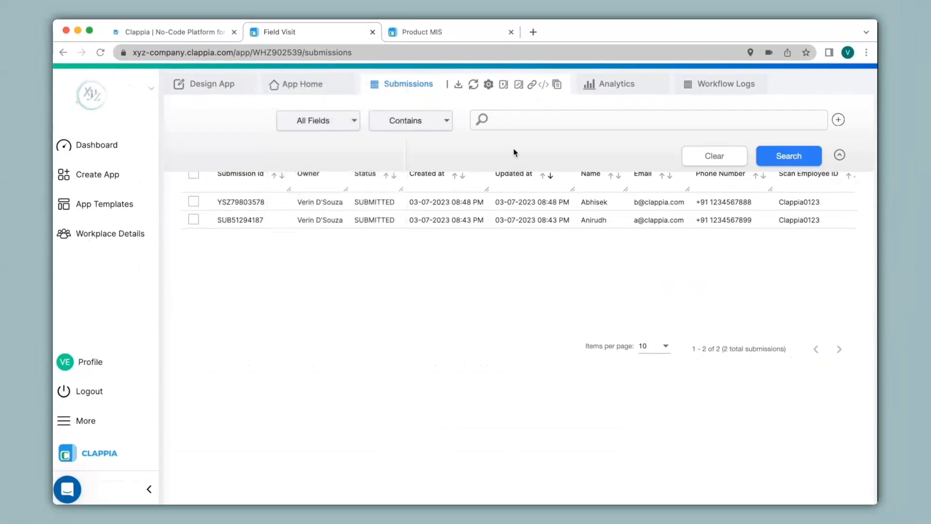
left_click(80, 426)
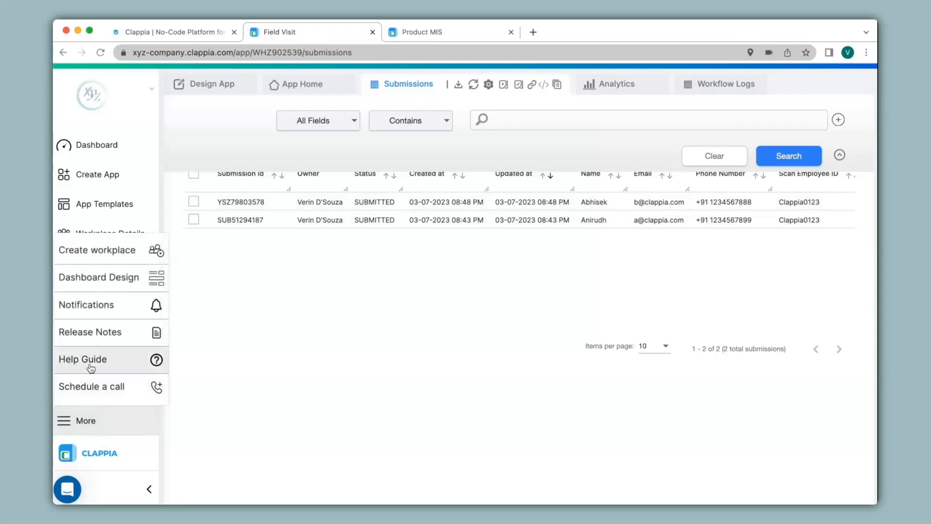
left_click(183, 290)
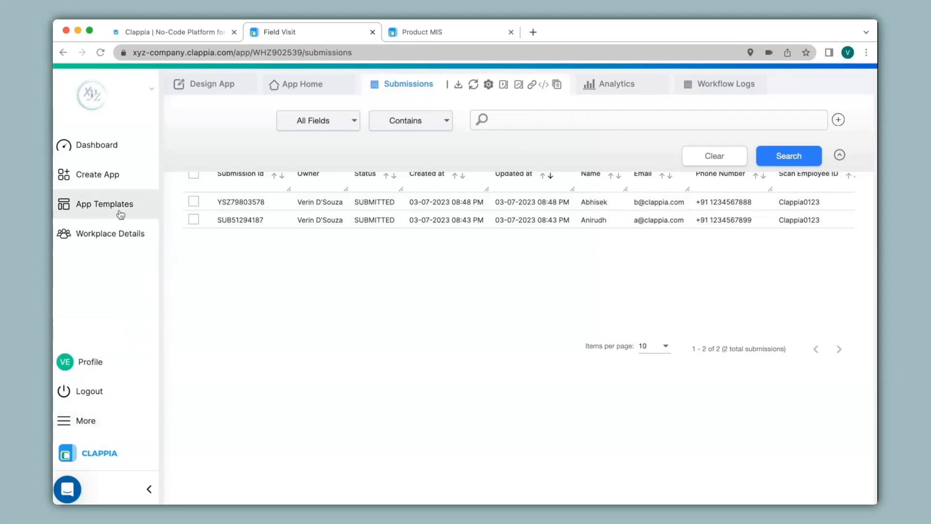
Browse App Templates and the Expense Report template, then open Field Visit from the Dashboard for editing
left_click(121, 214)
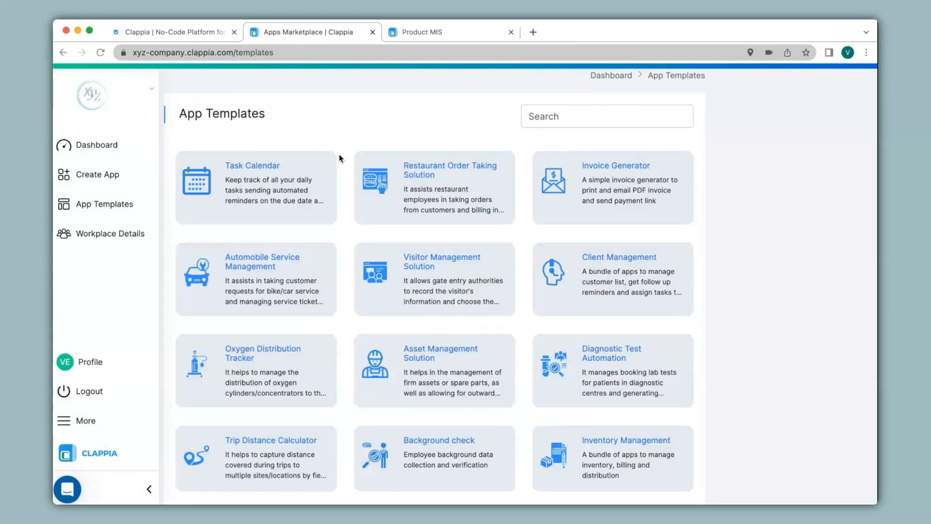
scroll(340, 159, "down", 15)
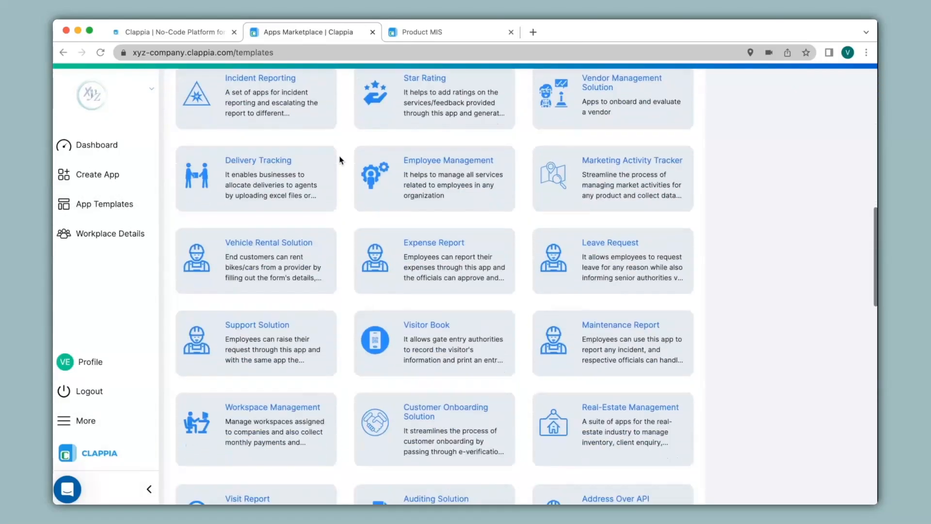
left_click(449, 212)
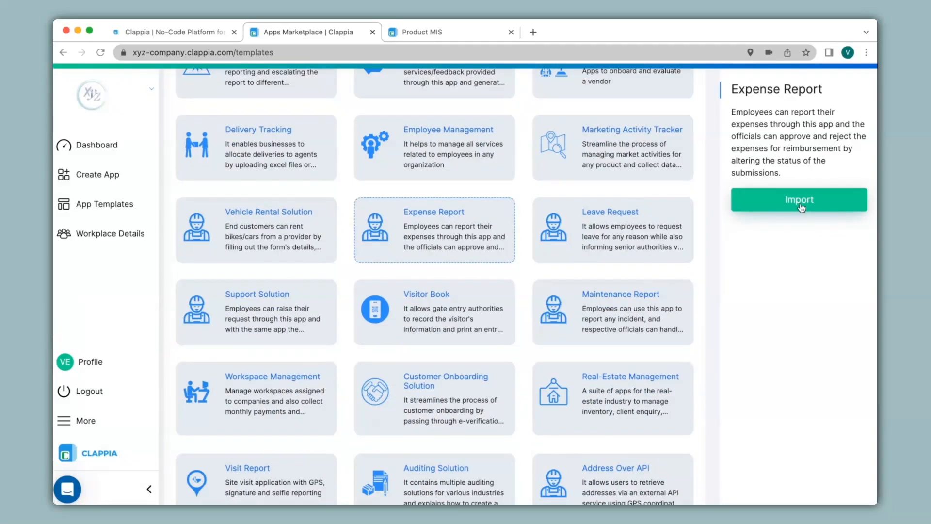
scroll(526, 206, "up", 15)
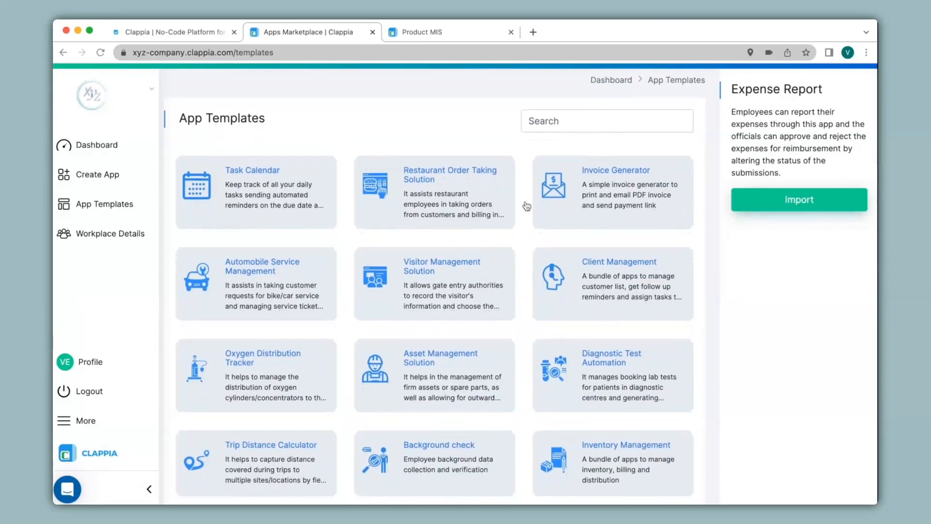
left_click(98, 146)
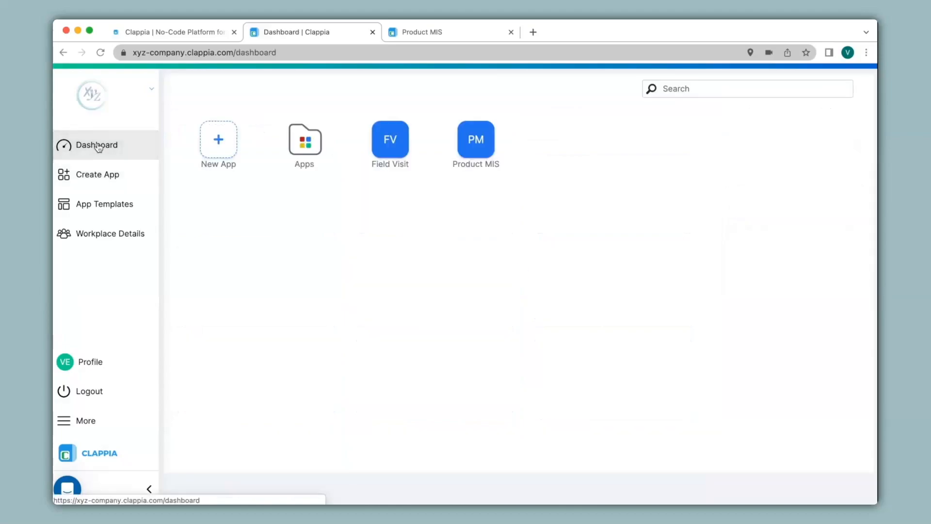
left_click(390, 141)
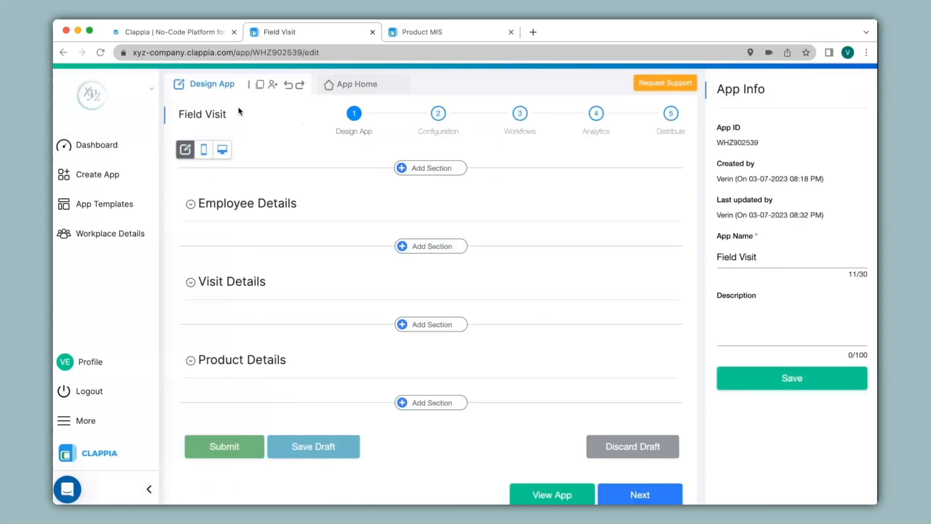